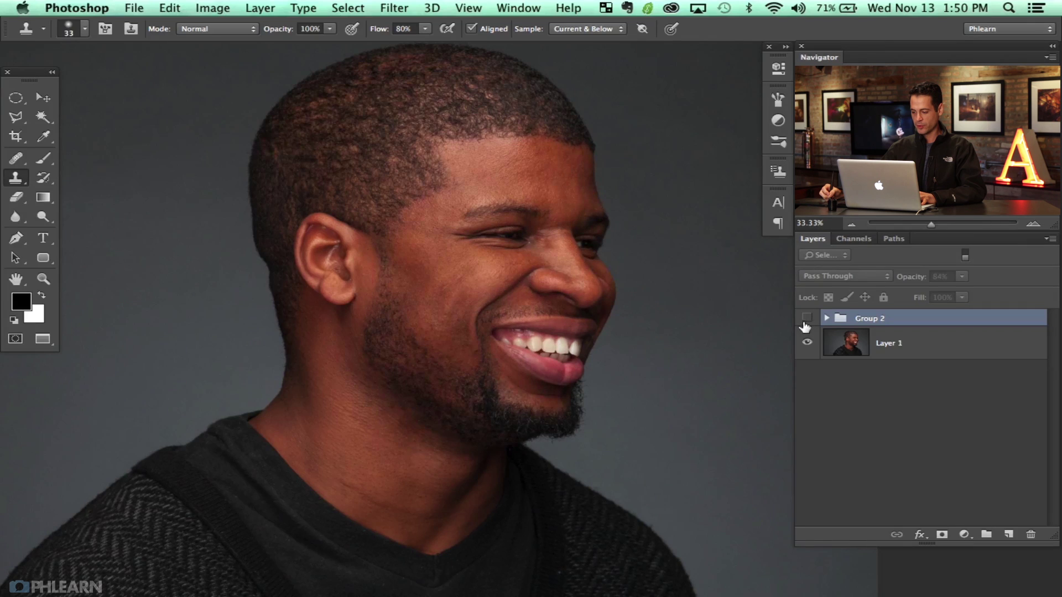
Compare the portrait with and without the retouching in Group 2
{"action": "left_click", "coordinate": [805, 320]}
{"action": "left_click", "coordinate": [805, 321]}
{"action": "left_click", "coordinate": [805, 321]}
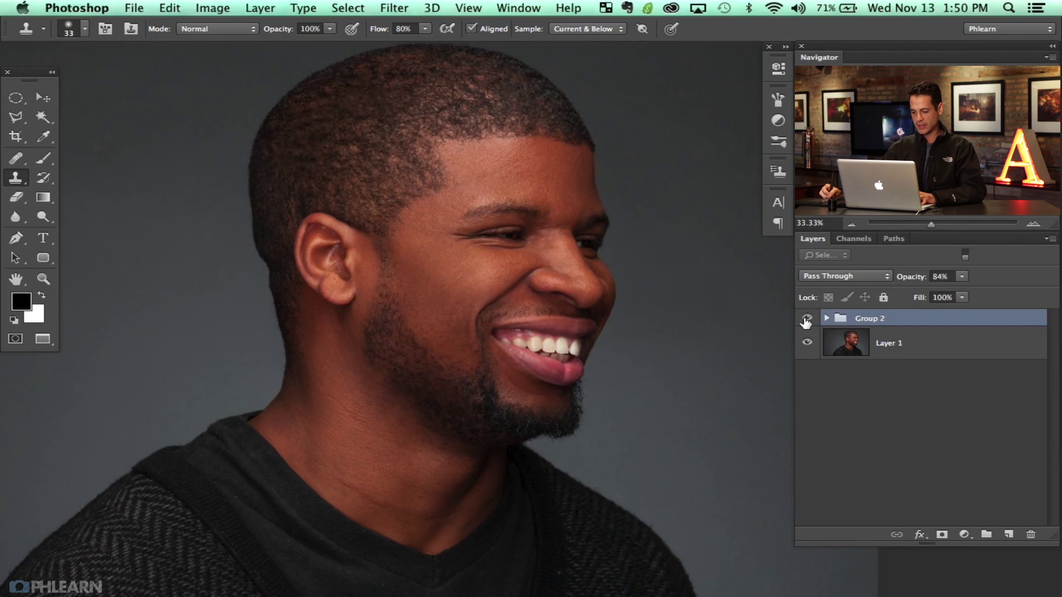
{"action": "left_click", "coordinate": [807, 322]}
{"action": "left_click", "coordinate": [806, 321]}
{"action": "left_click", "coordinate": [807, 321]}
{"action": "left_click", "coordinate": [806, 321]}
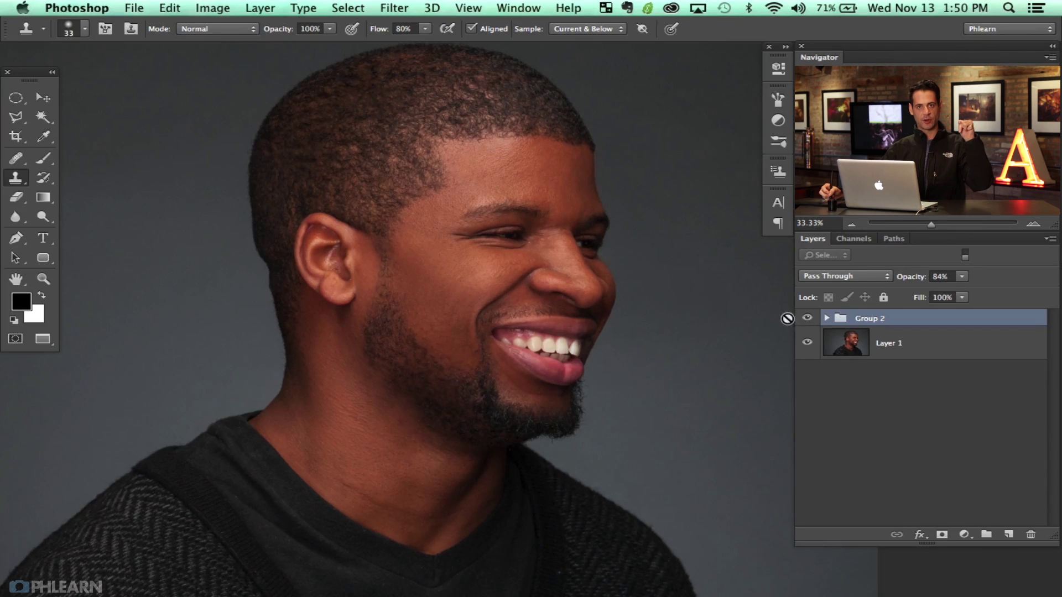
{"action": "left_click", "coordinate": [807, 320]}
{"action": "left_click", "coordinate": [808, 319]}
{"action": "left_click", "coordinate": [807, 319]}
{"action": "left_click", "coordinate": [807, 320]}
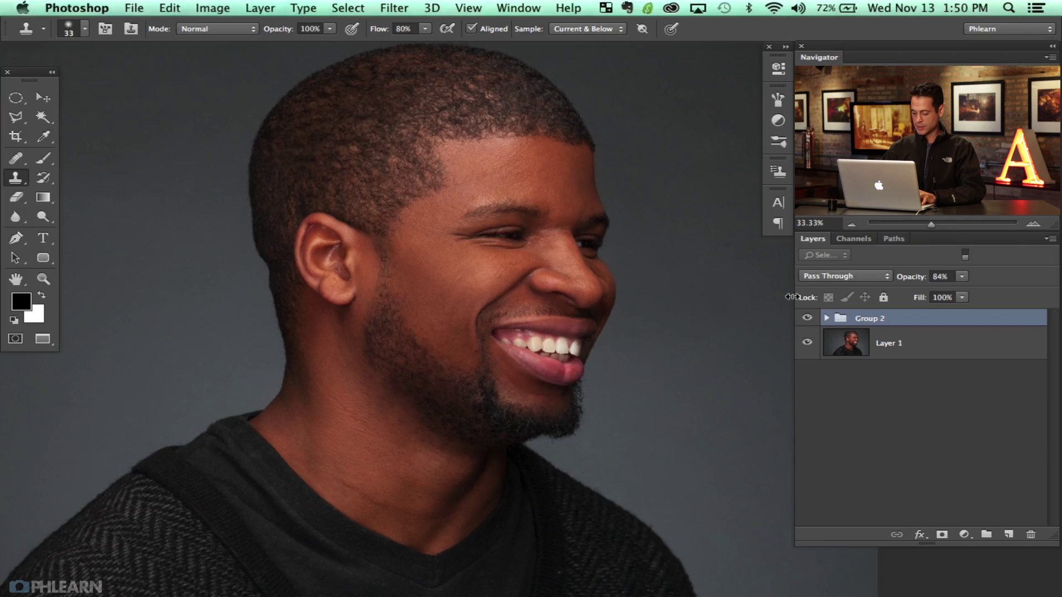
Stamp all visible layers into a new layer above Group 2 and desaturate it
{"action": "left_click_drag", "start_coordinate": [726, 338], "coordinate": [689, 338]}
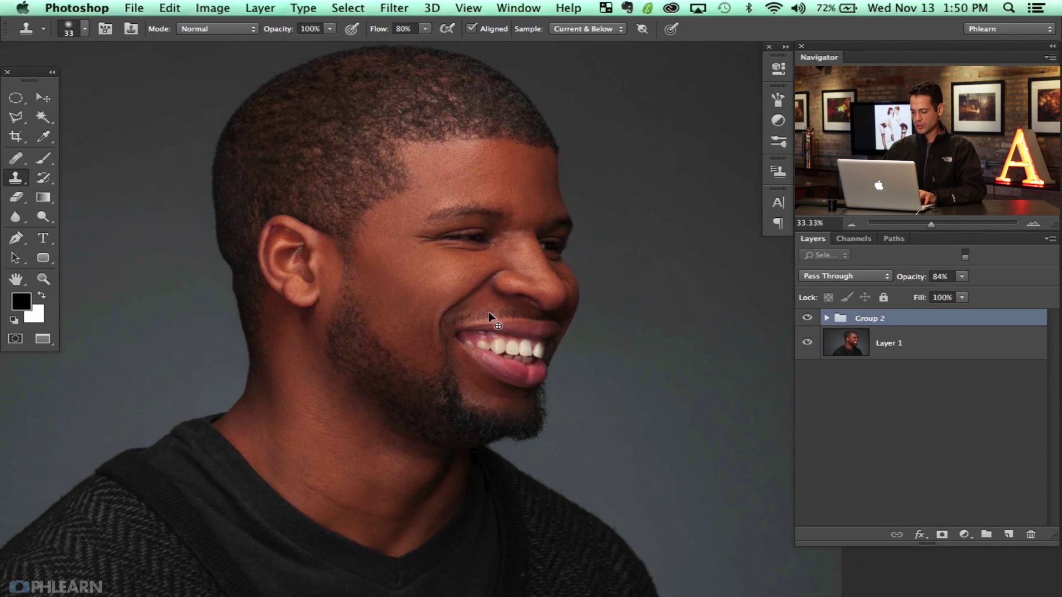
{"action": "key", "text": "super+alt+shift+n"}
{"action": "key", "text": "super+alt+shift+e"}
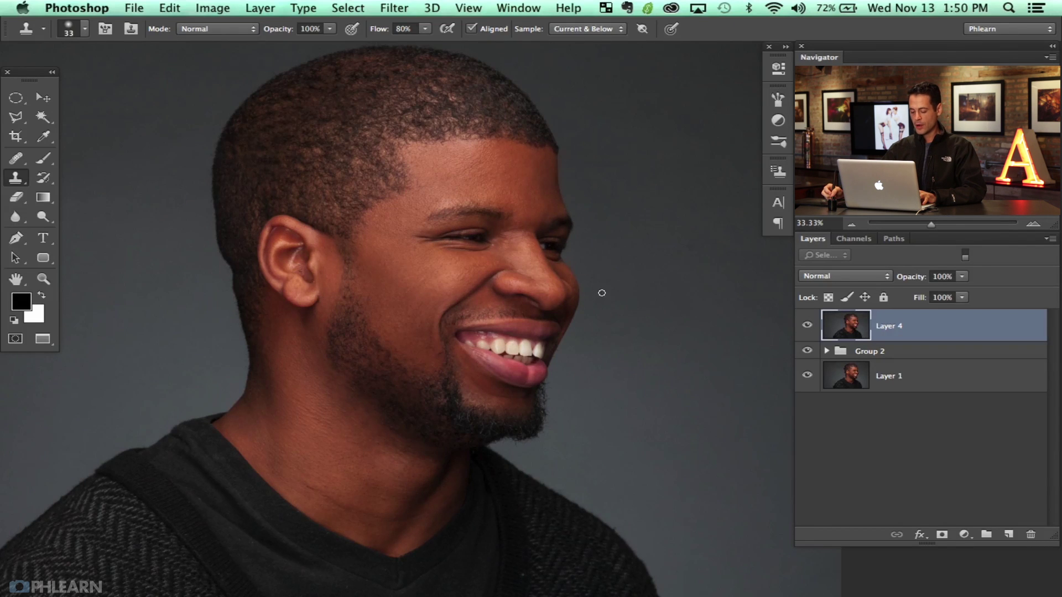
{"action": "left_click_drag", "start_coordinate": [445, 306], "coordinate": [467, 290]}
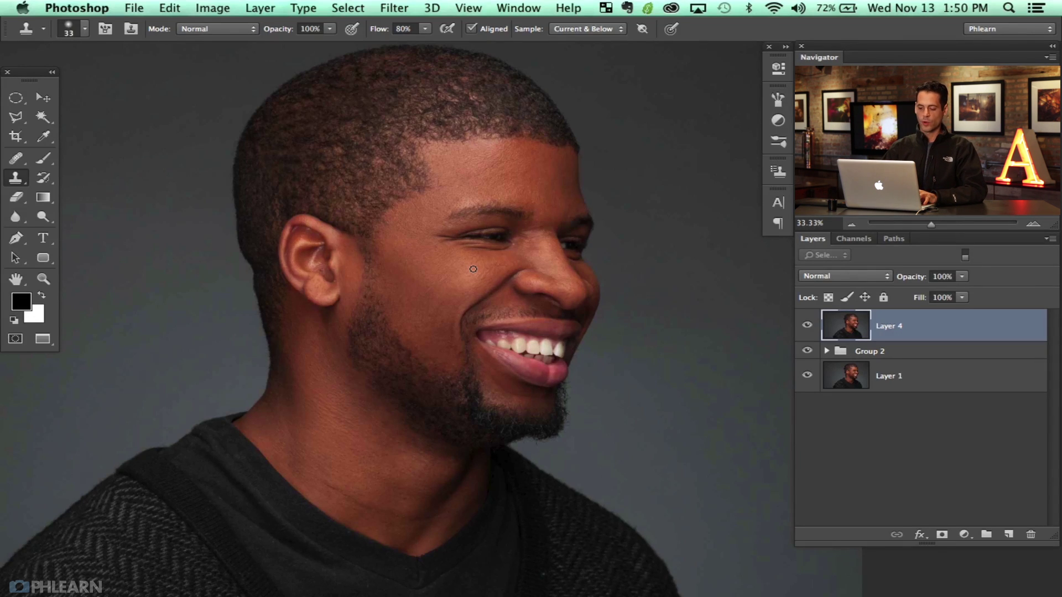
{"action": "key", "text": "super+d"}
{"action": "key", "text": "shift+super+u"}
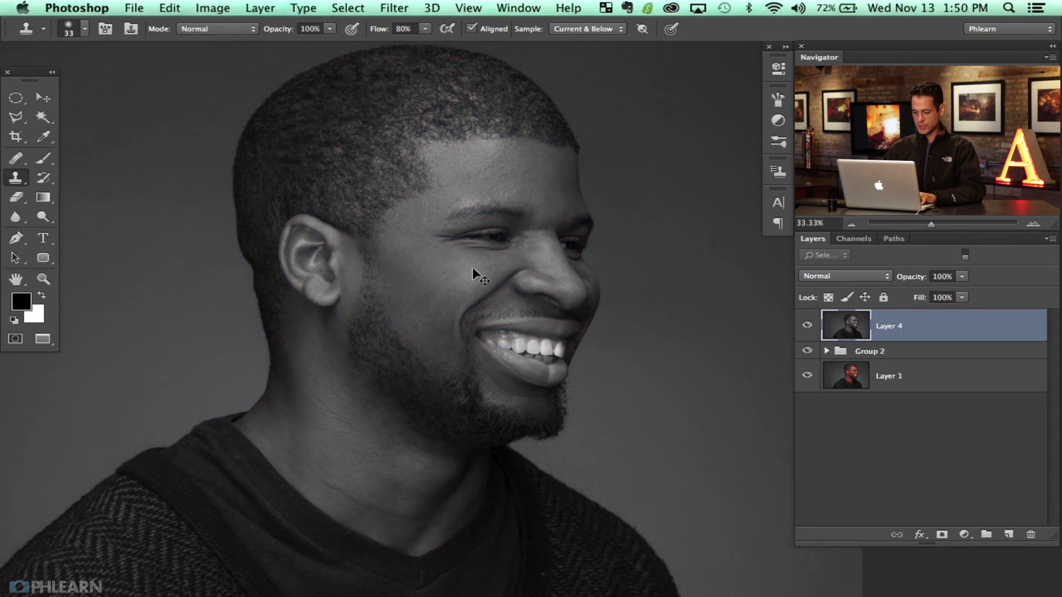
{"action": "mouse_move", "coordinate": [431, 321]}
{"action": "left_mouse_down"}
{"action": "mouse_move", "coordinate": [473, 334]}
{"action": "mouse_move", "coordinate": [477, 325]}
{"action": "left_mouse_up"}
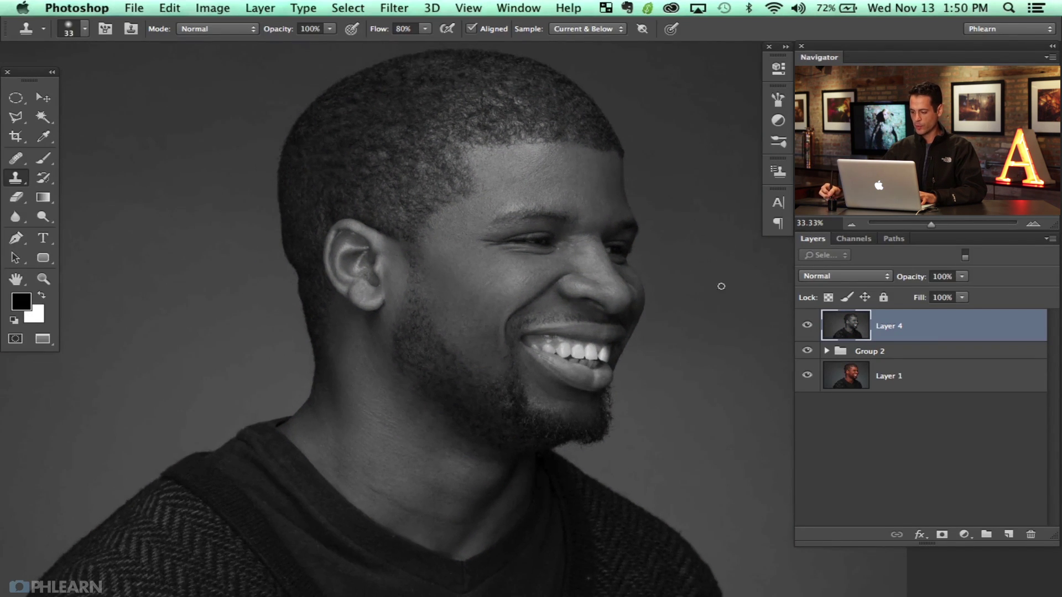
Set the desaturated layer's blending mode to Soft Light
{"action": "left_click", "coordinate": [832, 276]}
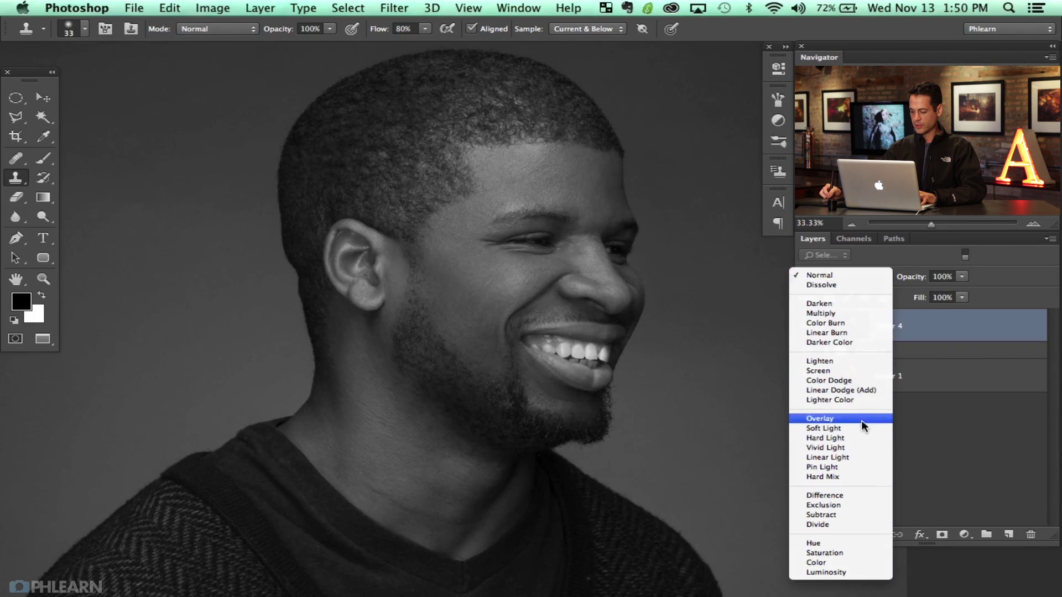
{"action": "left_click", "coordinate": [841, 428]}
{"action": "left_click_drag", "start_coordinate": [477, 415], "coordinate": [515, 411]}
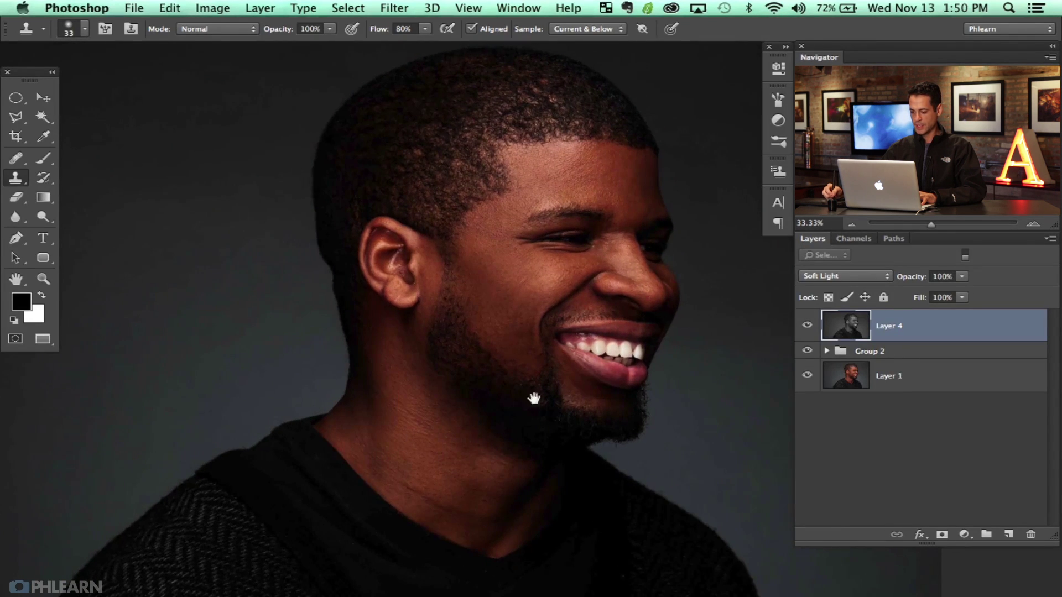
{"action": "left_click_drag", "start_coordinate": [591, 359], "coordinate": [589, 366]}
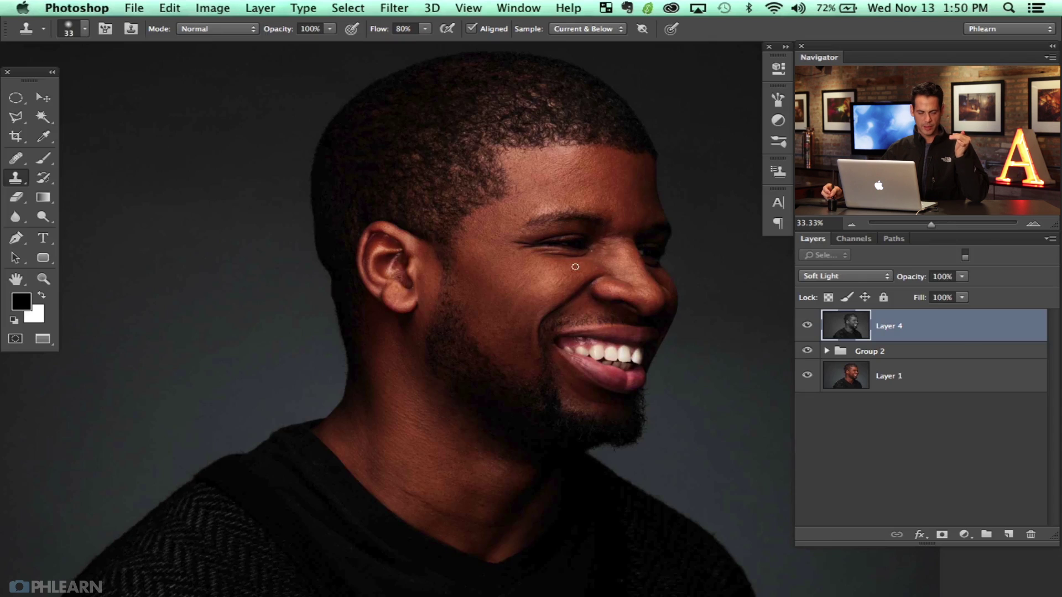
{"action": "left_click_drag", "start_coordinate": [603, 346], "coordinate": [614, 344]}
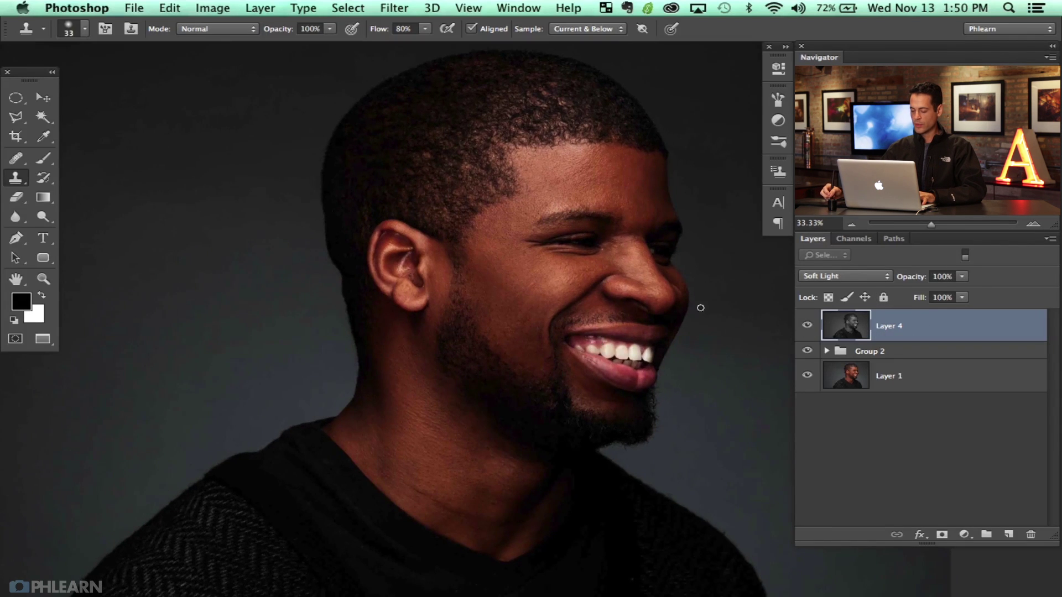
Apply the High Pass filter to the desaturated Soft Light layer with a radius of 156.0 pixels
{"action": "left_click", "coordinate": [396, 15]}
{"action": "left_click", "coordinate": [678, 325]}
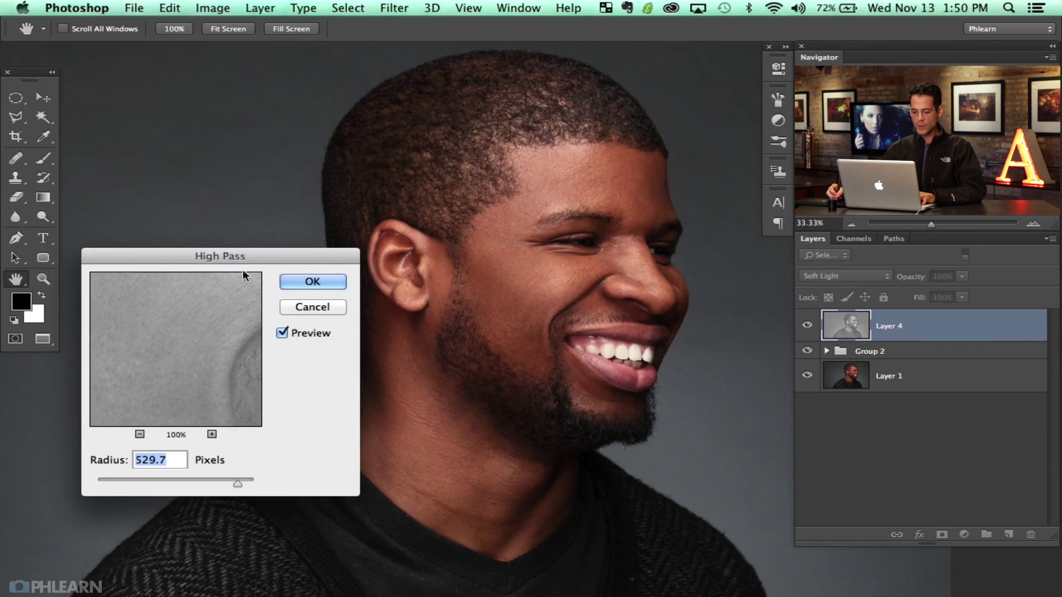
{"action": "left_click_drag", "start_coordinate": [243, 252], "coordinate": [243, 117]}
{"action": "left_click_drag", "start_coordinate": [174, 339], "coordinate": [136, 345]}
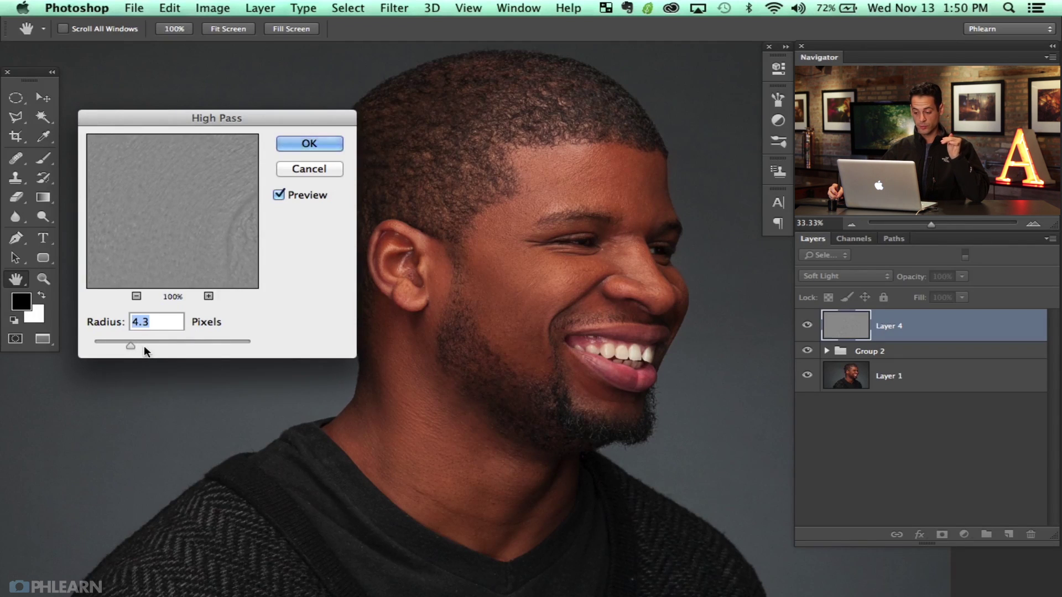
{"action": "left_click", "coordinate": [148, 340]}
{"action": "left_click_drag", "start_coordinate": [169, 340], "coordinate": [211, 341]}
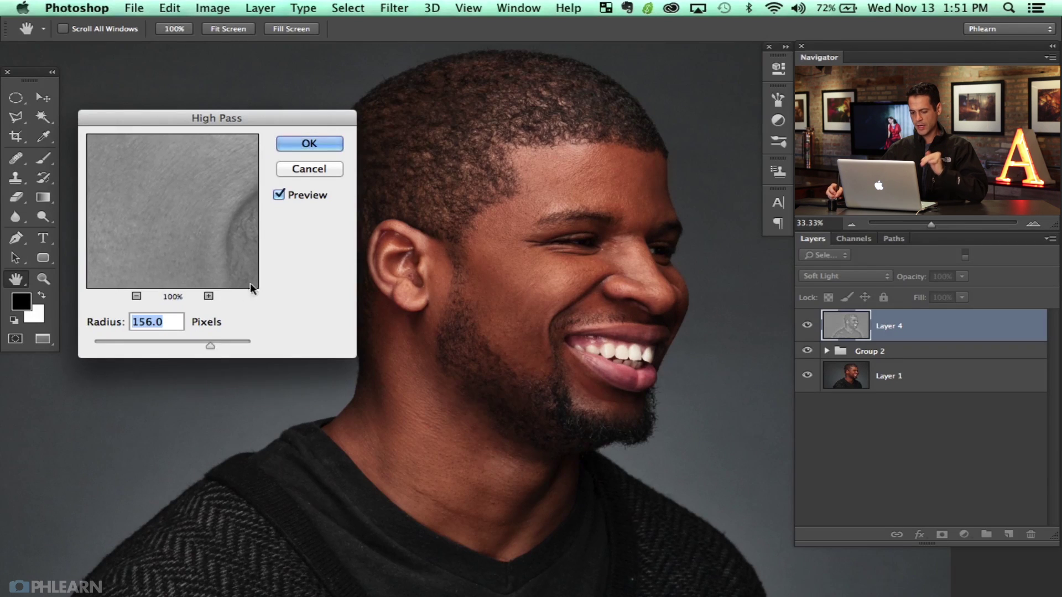
{"action": "left_click", "coordinate": [309, 143]}
{"action": "key", "text": "s"}
Compare the portrait with and without the High Pass layer to judge the added local contrast
{"action": "scroll", "coordinate": [730, 342], "scroll_direction": "right", "scroll_amount": 3}
{"action": "left_click", "coordinate": [806, 325]}
{"action": "left_click", "coordinate": [807, 325]}
{"action": "left_click", "coordinate": [807, 325]}
{"action": "left_click", "coordinate": [807, 325]}
{"action": "left_click", "coordinate": [807, 325]}
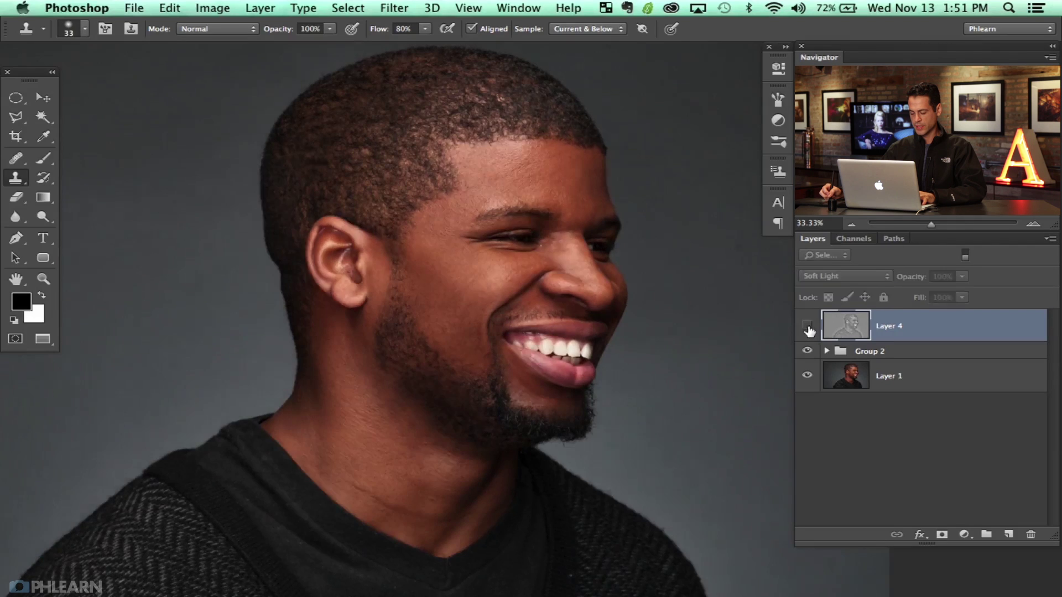
{"action": "left_click", "coordinate": [809, 330]}
{"action": "left_click", "coordinate": [809, 330]}
{"action": "left_click", "coordinate": [809, 331]}
{"action": "left_click", "coordinate": [808, 330]}
{"action": "left_click", "coordinate": [809, 330]}
{"action": "left_click", "coordinate": [808, 331]}
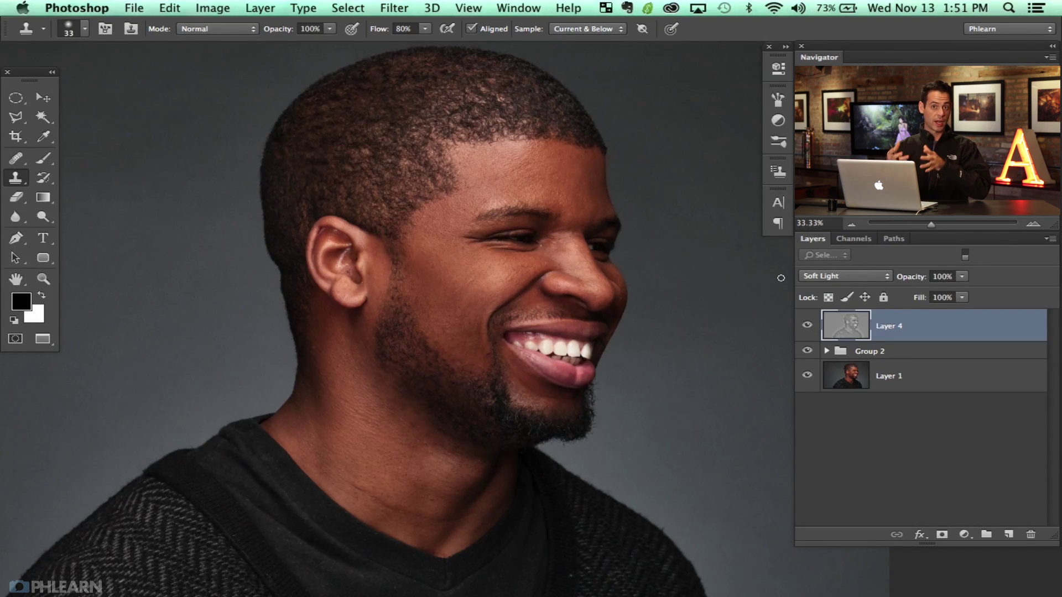
{"action": "left_click_drag", "start_coordinate": [396, 380], "coordinate": [426, 403]}
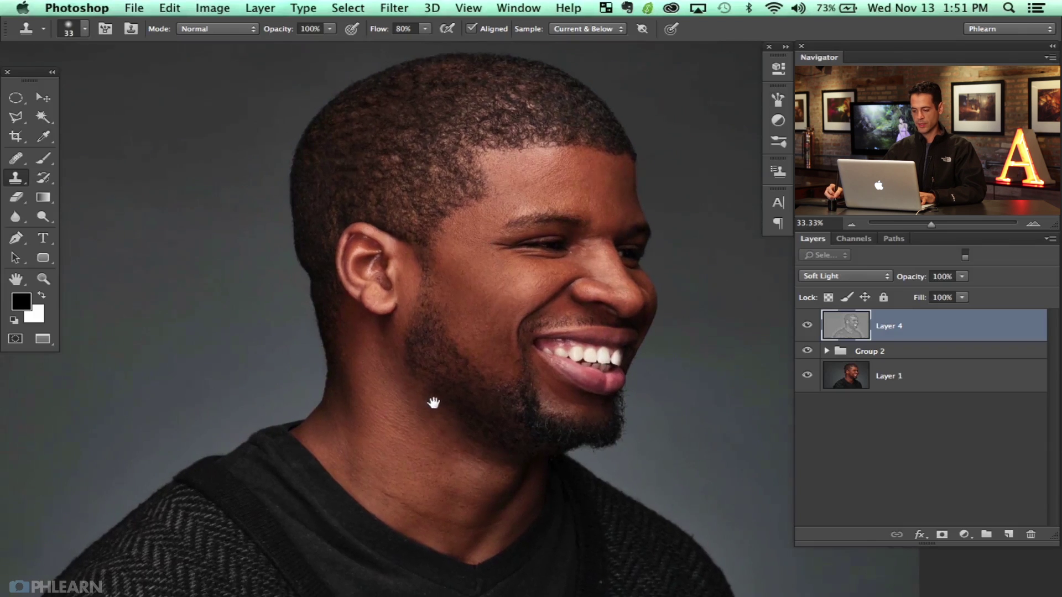
Split the High Pass layer's Blend If shadow slider for the underlying layer to 0 / 255 and compare the result
{"action": "double_click", "coordinate": [956, 333]}
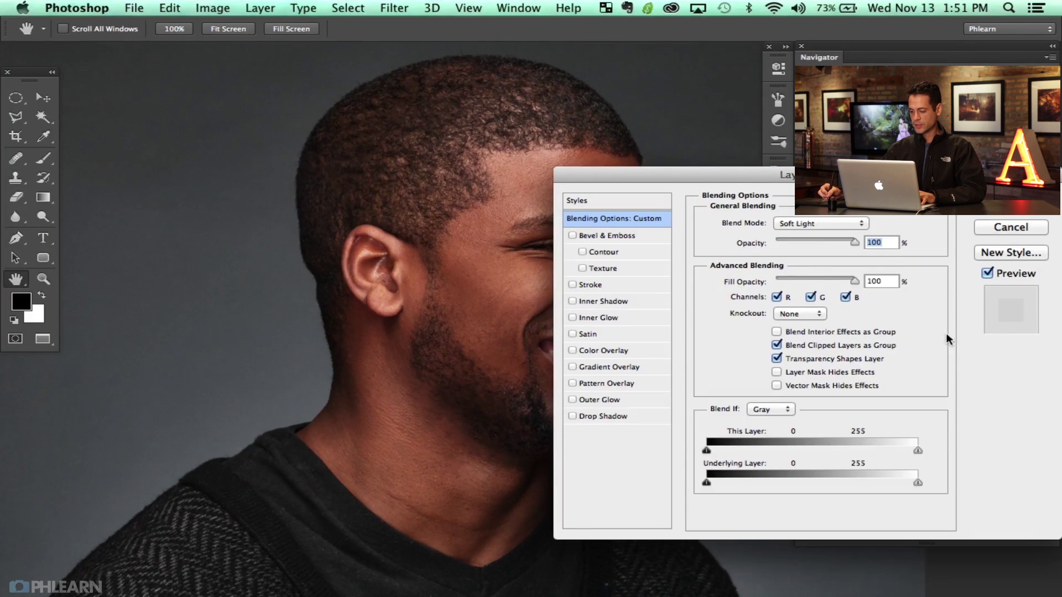
{"action": "left_click_drag", "start_coordinate": [842, 178], "coordinate": [281, 153]}
{"action": "left_click_drag", "start_coordinate": [359, 133], "coordinate": [360, 77]}
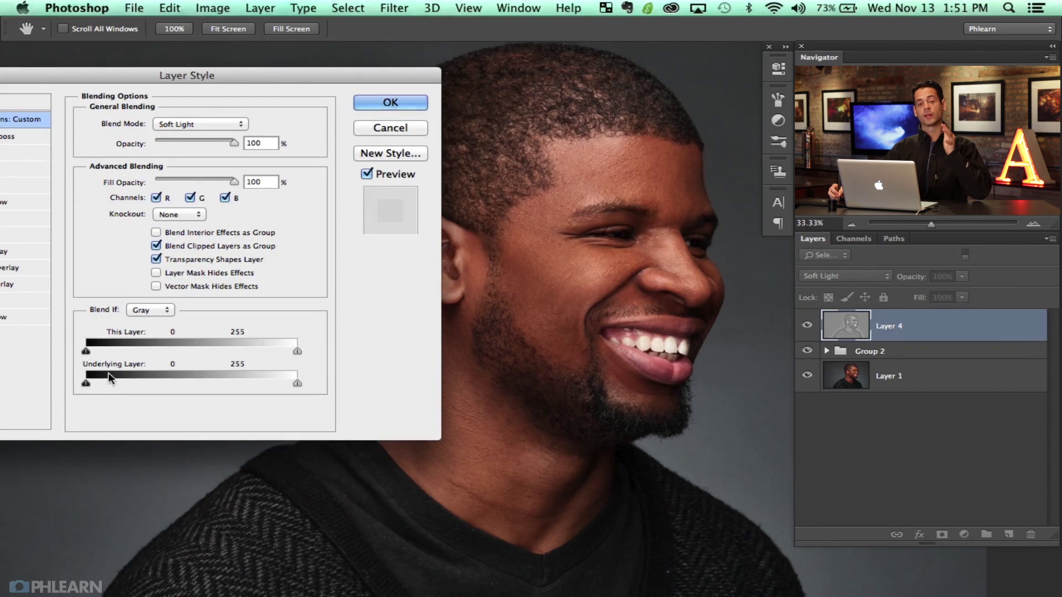
{"action": "key", "text": "alt"}
{"action": "left_click_drag", "start_coordinate": [91, 380], "coordinate": [326, 377]}
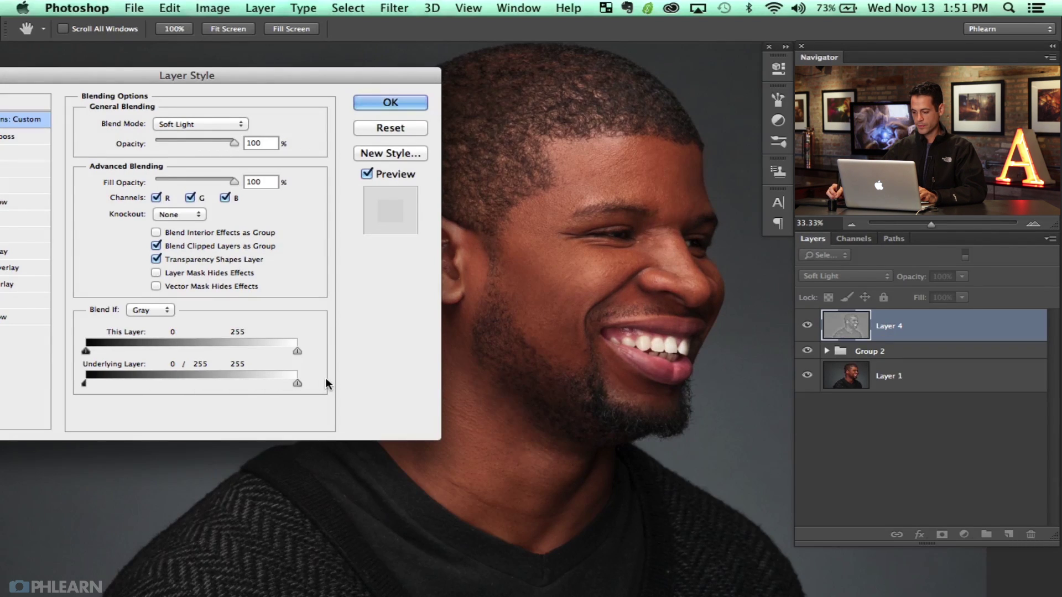
{"action": "left_click", "coordinate": [390, 102]}
{"action": "left_click", "coordinate": [808, 326]}
{"action": "left_click", "coordinate": [809, 326]}
{"action": "left_click", "coordinate": [809, 325]}
{"action": "left_click", "coordinate": [808, 326]}
{"action": "left_click", "coordinate": [808, 326]}
{"action": "left_click", "coordinate": [808, 325]}
Reduce the upper half of the split underlying-layer shadow slider in the High Pass layer's Blend If settings to 157
{"action": "double_click", "coordinate": [926, 329]}
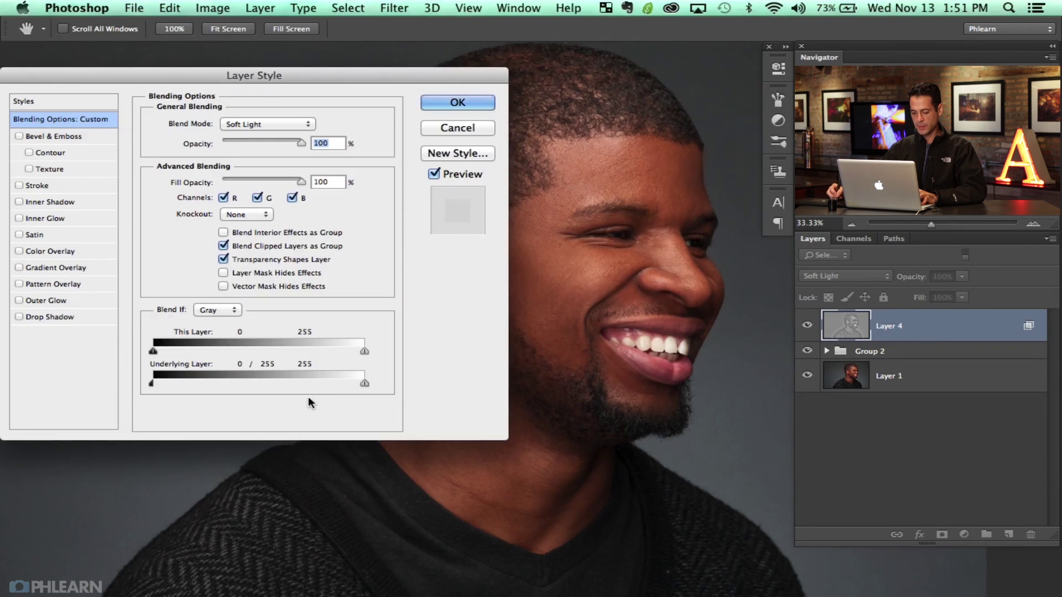
{"action": "left_click_drag", "start_coordinate": [362, 382], "coordinate": [309, 385]}
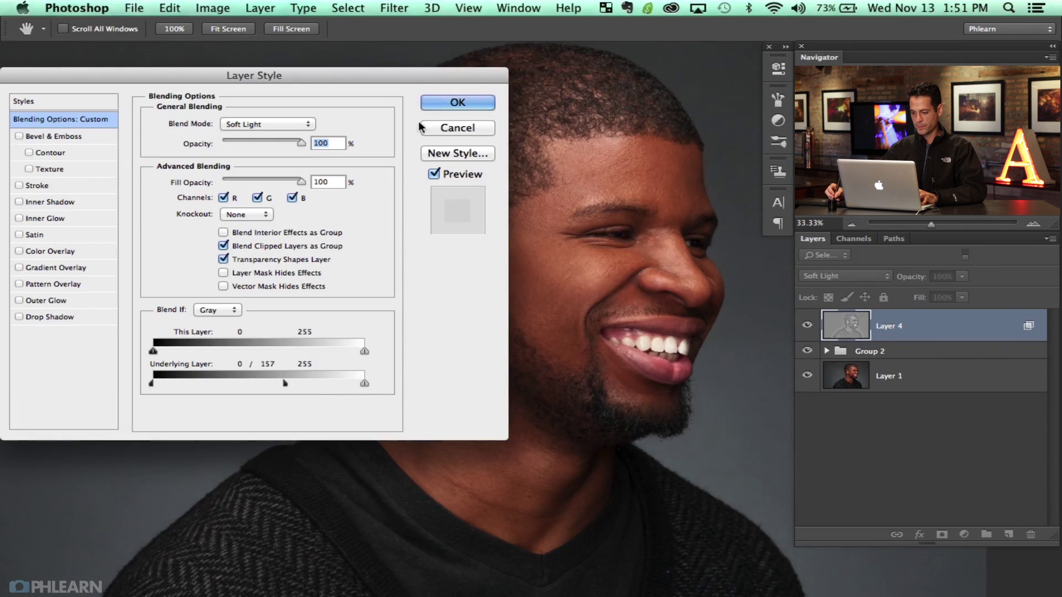
{"action": "left_click", "coordinate": [458, 102]}
Compare the whole portrait with and without the High Pass layer using its adjusted Blend If range
{"action": "left_click", "coordinate": [808, 329]}
{"action": "left_click", "coordinate": [808, 329]}
{"action": "left_click", "coordinate": [807, 329]}
{"action": "left_click", "coordinate": [807, 329]}
{"action": "left_click", "coordinate": [807, 329]}
{"action": "left_click", "coordinate": [807, 329]}
{"action": "left_click", "coordinate": [807, 329]}
{"action": "left_click", "coordinate": [807, 329]}
{"action": "left_click_drag", "start_coordinate": [592, 387], "coordinate": [489, 396]}
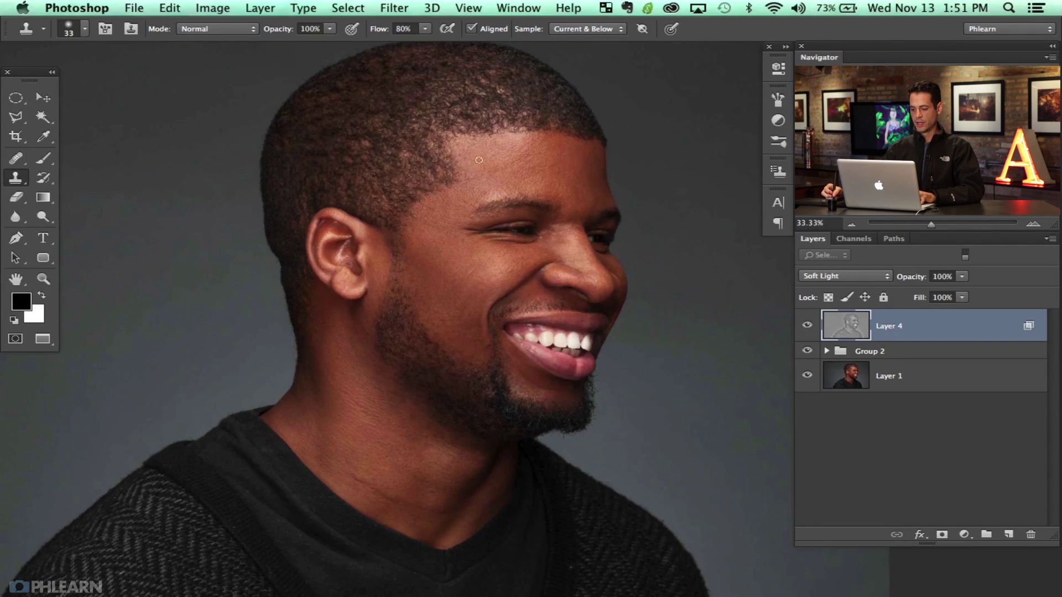
{"action": "left_click_drag", "start_coordinate": [536, 358], "coordinate": [521, 370]}
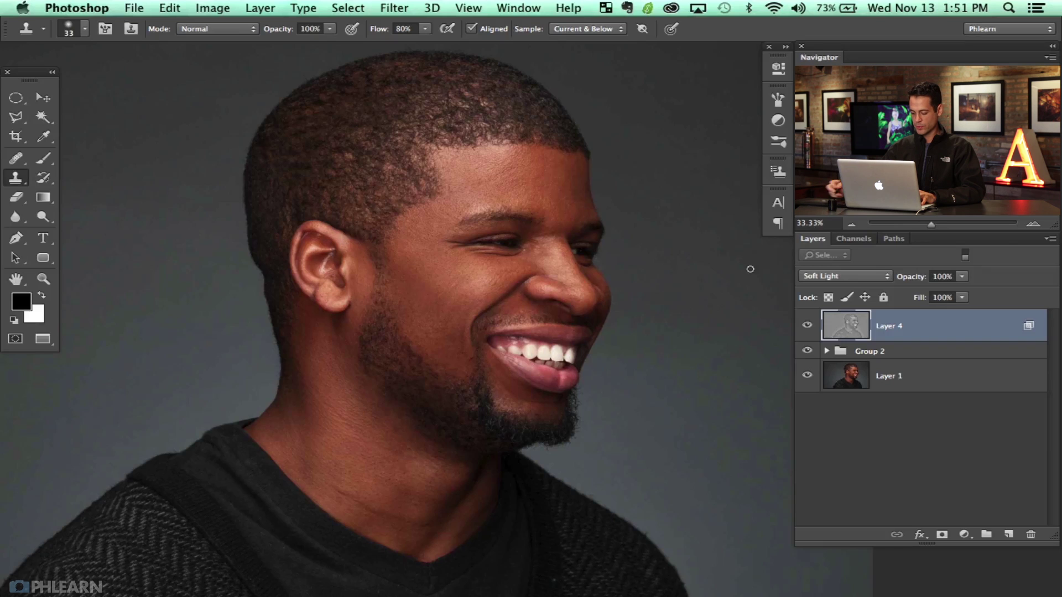
{"action": "key", "text": "super+minus"}
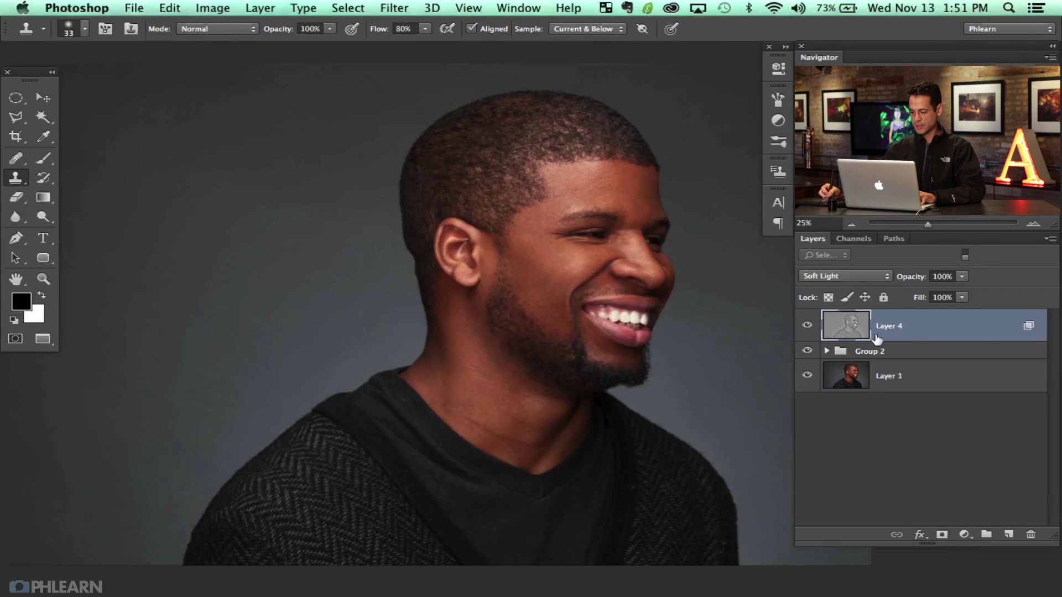
{"action": "left_click", "coordinate": [807, 326]}
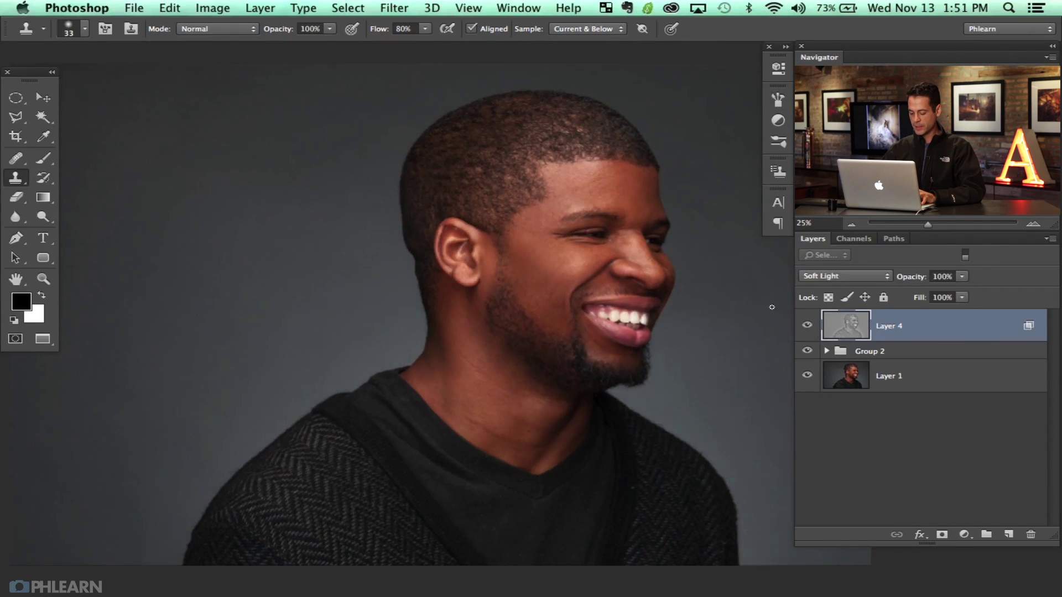
Duplicate the High Pass layer, group both copies together, and compare the portrait with and without the group
{"action": "key", "text": "super+j"}
{"action": "left_click_drag", "start_coordinate": [583, 386], "coordinate": [515, 381]}
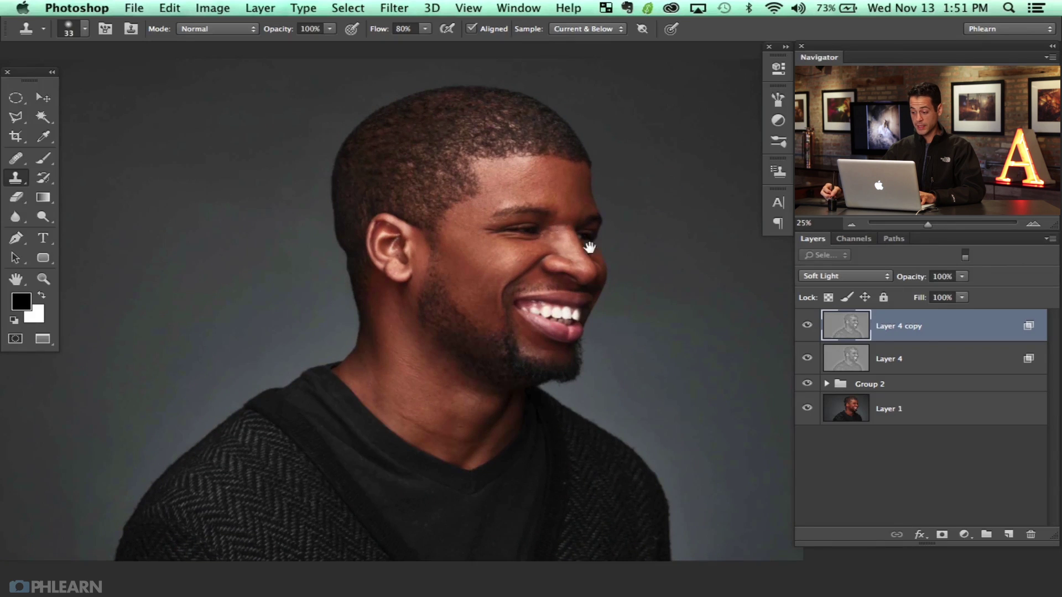
{"action": "left_click", "coordinate": [933, 360], "text": "shift"}
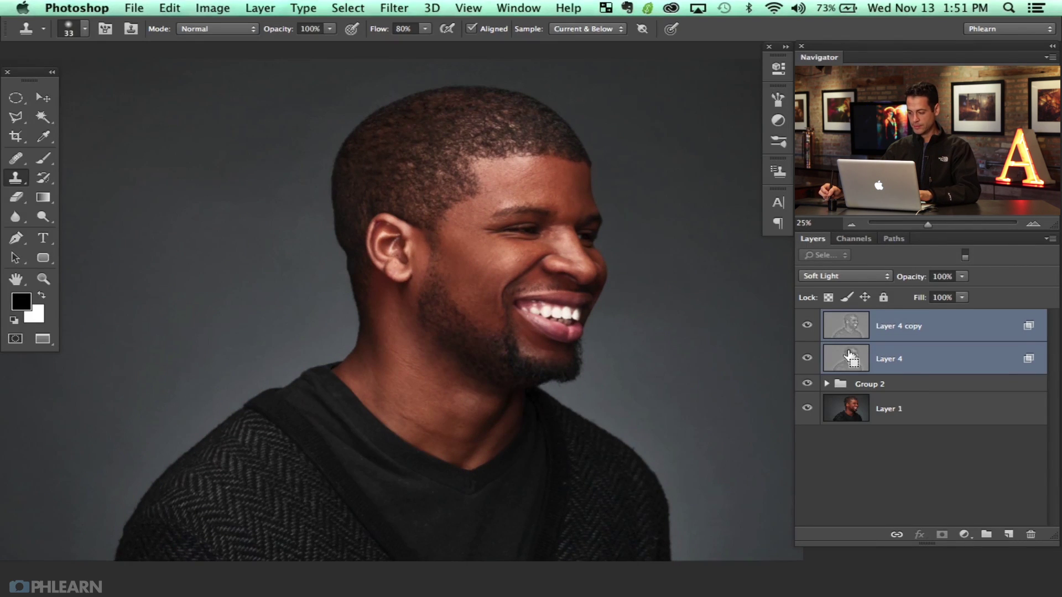
{"action": "key", "text": "super+g"}
{"action": "left_click", "coordinate": [807, 318]}
{"action": "left_click", "coordinate": [806, 319]}
{"action": "left_click", "coordinate": [806, 319]}
{"action": "left_click", "coordinate": [807, 318]}
{"action": "left_click", "coordinate": [806, 319]}
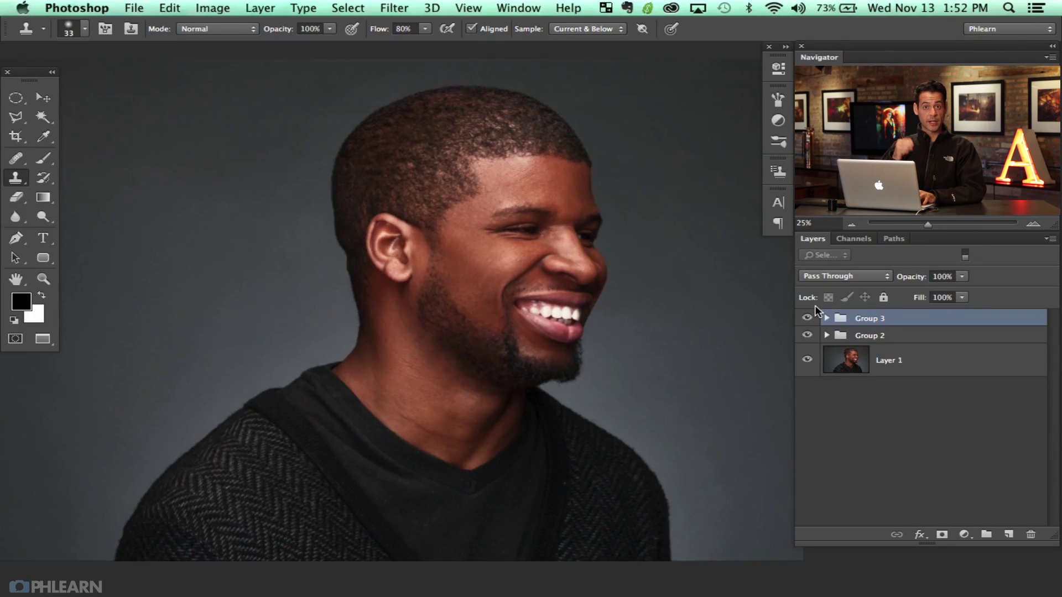
Add a layer mask to the High Pass group and invert it to black to hide the effect
{"action": "key", "text": "super+m"}
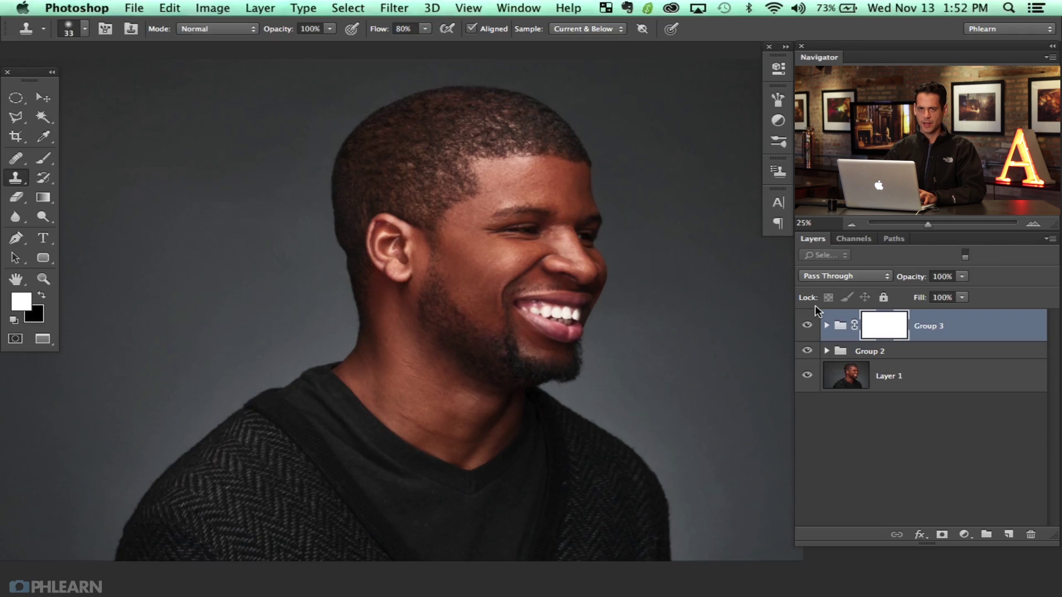
{"action": "key", "text": "super+alt+shift+k"}
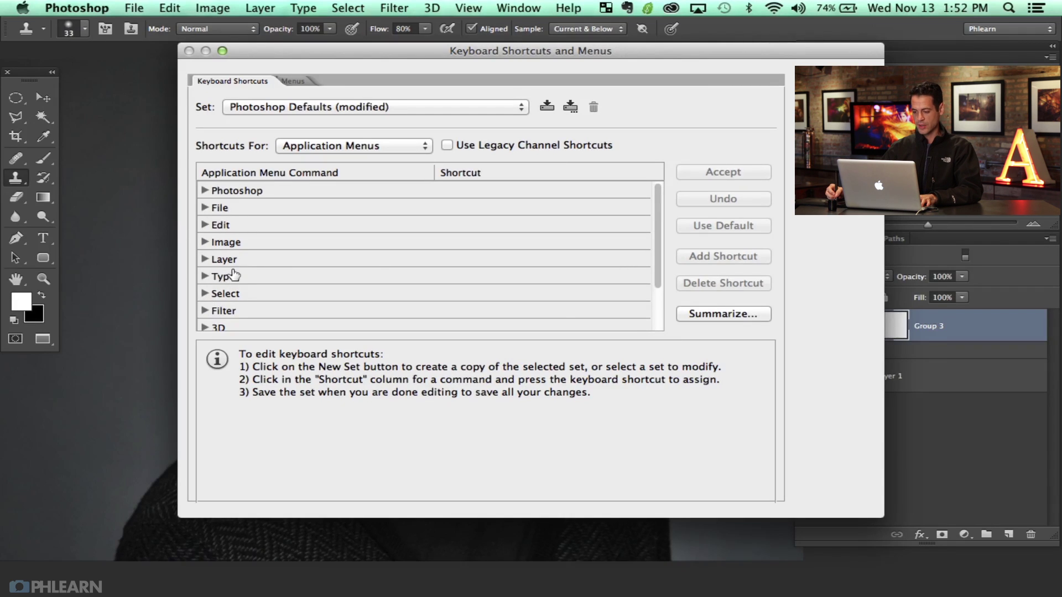
{"action": "key", "text": "Escape"}
{"action": "left_click", "coordinate": [806, 327]}
{"action": "left_click", "coordinate": [807, 326]}
{"action": "left_click", "coordinate": [808, 326]}
{"action": "left_click", "coordinate": [808, 327]}
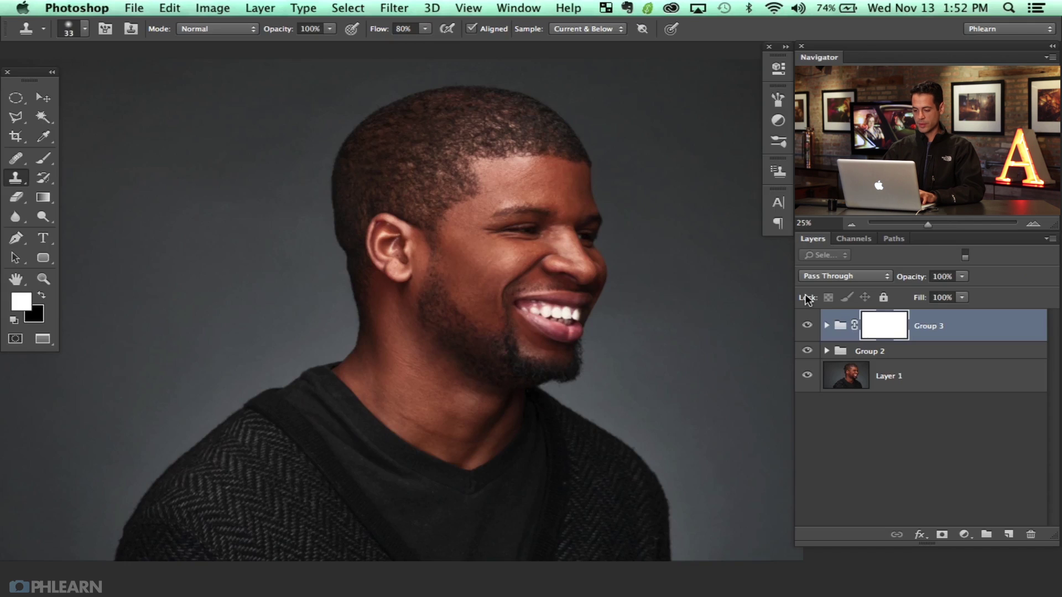
{"action": "key", "text": "super+i"}
Paint white on the High Pass group's mask over the face with a soft 490 px brush at 0% hardness and 20% flow
{"action": "key", "text": "b"}
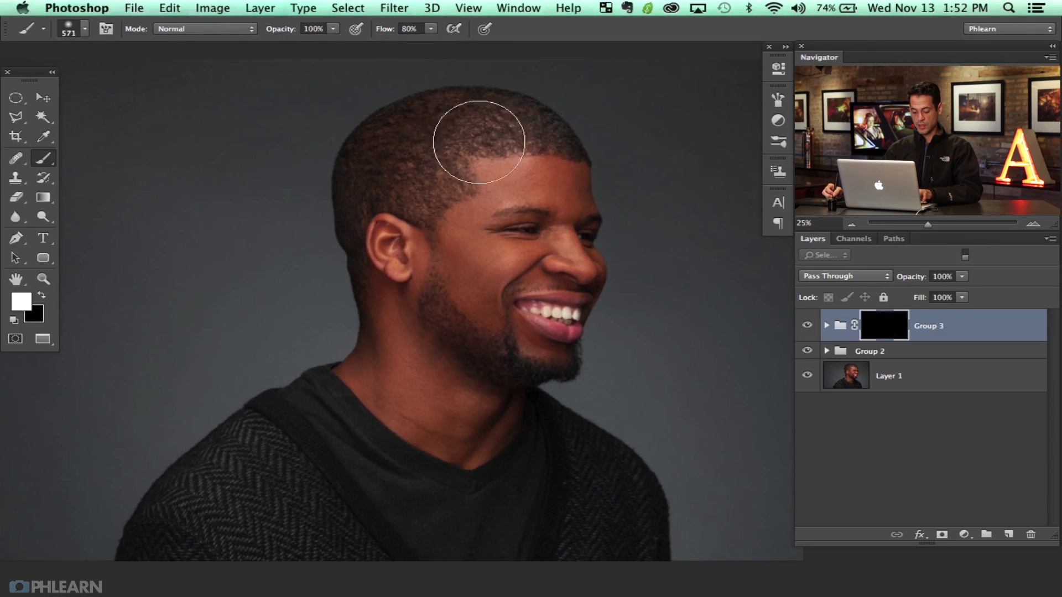
{"action": "key", "text": "shift+2"}
{"action": "right_click", "coordinate": [498, 188]}
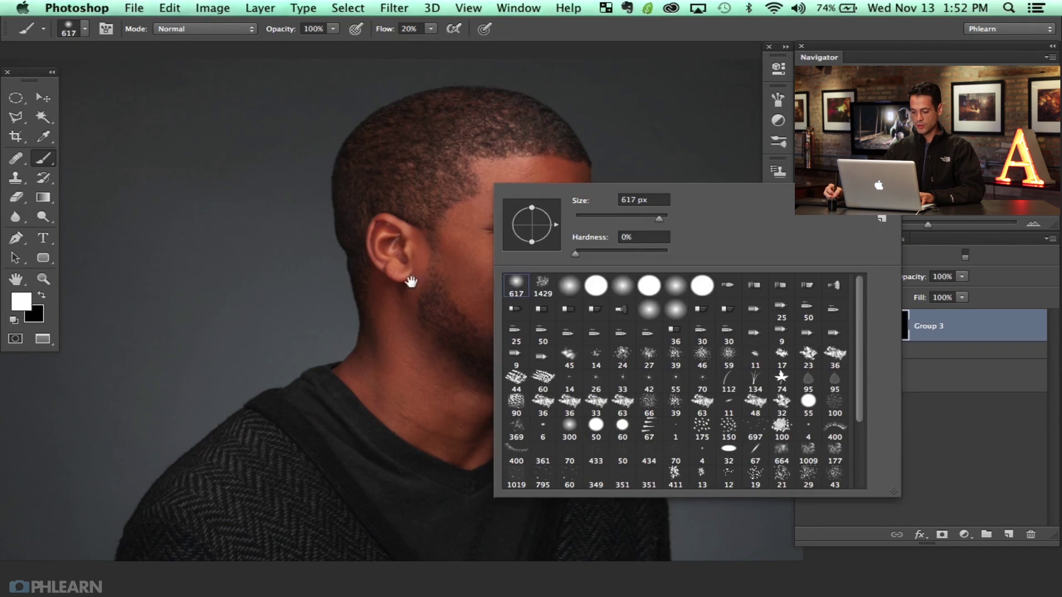
{"action": "left_click_drag", "start_coordinate": [411, 281], "coordinate": [410, 280]}
{"action": "left_click", "coordinate": [501, 241]}
{"action": "left_click_drag", "start_coordinate": [503, 247], "coordinate": [493, 247], "text": "ctrl+alt"}
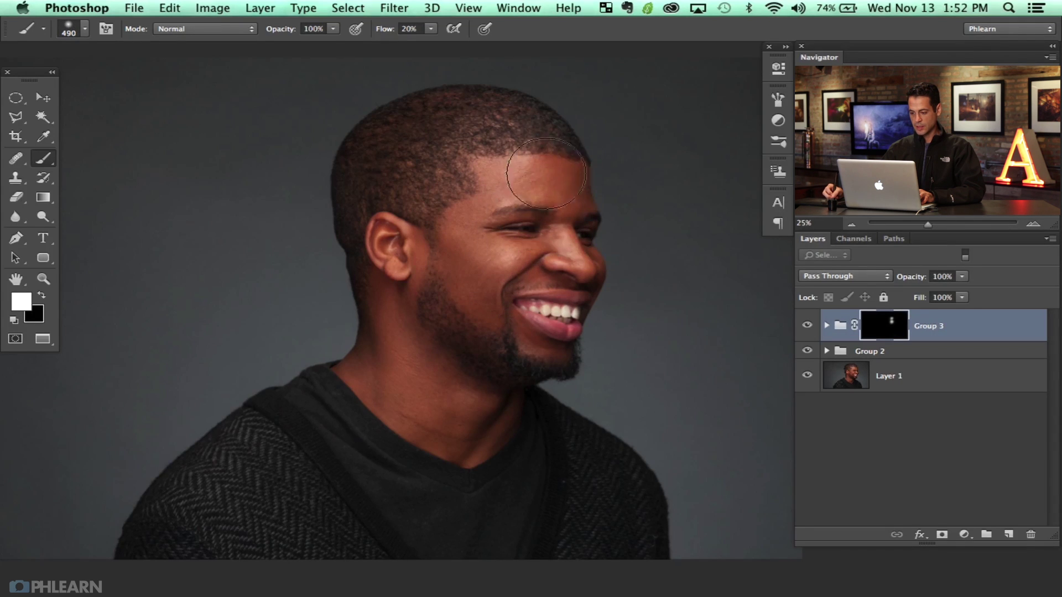
{"action": "mouse_move", "coordinate": [480, 274]}
{"action": "left_mouse_down"}
{"action": "mouse_move", "coordinate": [509, 267]}
{"action": "mouse_move", "coordinate": [531, 332]}
{"action": "mouse_move", "coordinate": [509, 380]}
{"action": "left_mouse_up"}
Compare the portrait with the group's mask disabled, and extend the white mask painting from the cheek down toward the jaw and neck
{"action": "left_click", "coordinate": [886, 333], "text": "shift"}
{"action": "left_click", "coordinate": [886, 332], "text": "shift"}
{"action": "left_click", "coordinate": [886, 332], "text": "shift"}
{"action": "left_click", "coordinate": [886, 333], "text": "shift"}
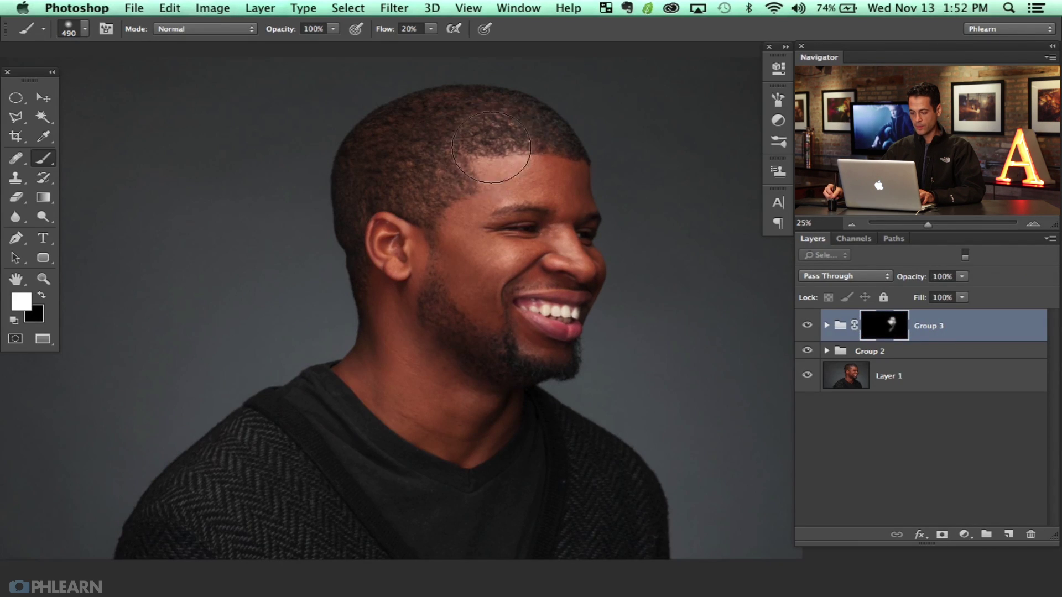
{"action": "mouse_move", "coordinate": [466, 264]}
{"action": "left_mouse_down"}
{"action": "mouse_move", "coordinate": [450, 379]}
{"action": "mouse_move", "coordinate": [458, 419]}
{"action": "mouse_move", "coordinate": [391, 364]}
{"action": "left_mouse_up"}
Compare the portrait with and without the masked High Pass group
{"action": "left_click", "coordinate": [807, 326]}
{"action": "left_click", "coordinate": [808, 326]}
{"action": "left_click", "coordinate": [808, 326]}
{"action": "left_click", "coordinate": [808, 327]}
{"action": "left_click", "coordinate": [808, 326]}
{"action": "left_click", "coordinate": [808, 326]}
{"action": "left_click", "coordinate": [807, 326]}
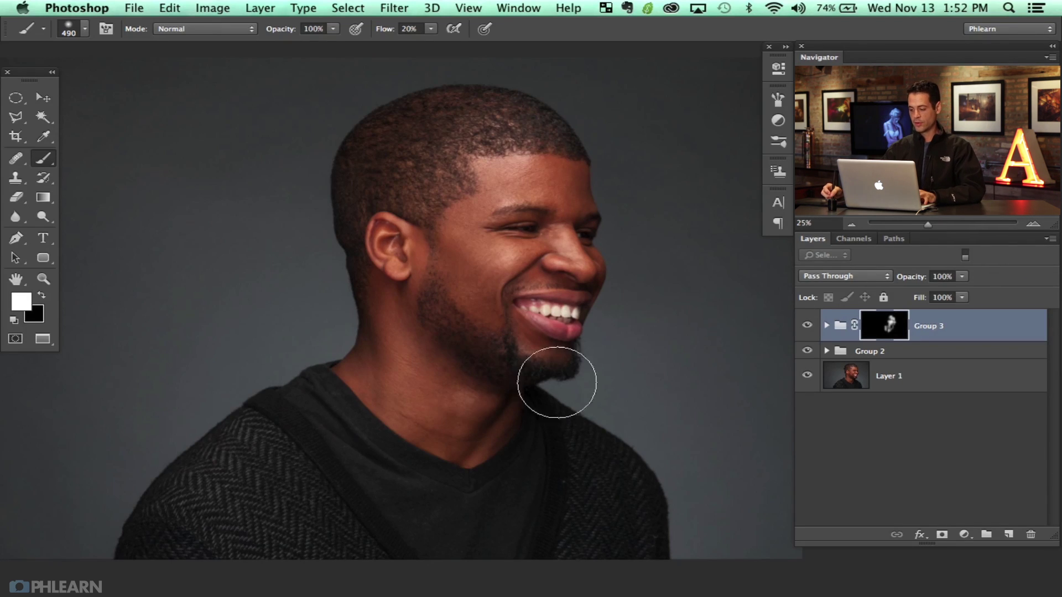
{"action": "left_click", "coordinate": [806, 326]}
{"action": "left_click", "coordinate": [806, 327]}
{"action": "left_click", "coordinate": [806, 327]}
{"action": "left_click", "coordinate": [807, 327]}
{"action": "left_click", "coordinate": [807, 327]}
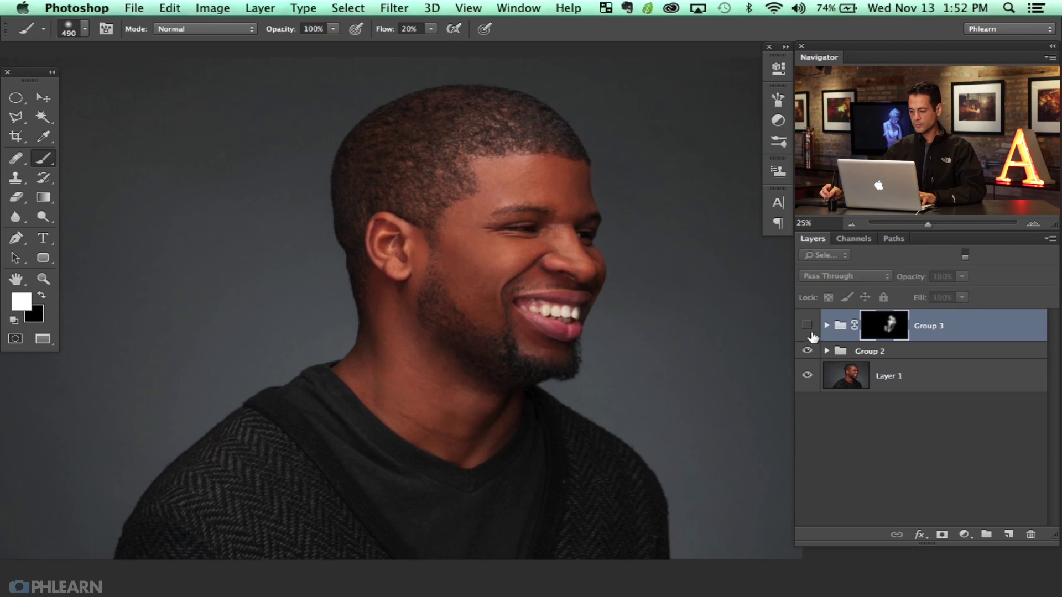
{"action": "left_click", "coordinate": [807, 327]}
{"action": "left_click", "coordinate": [807, 327]}
{"action": "left_click", "coordinate": [807, 327]}
{"action": "scroll", "coordinate": [597, 355], "scroll_direction": "down", "scroll_amount": 1}
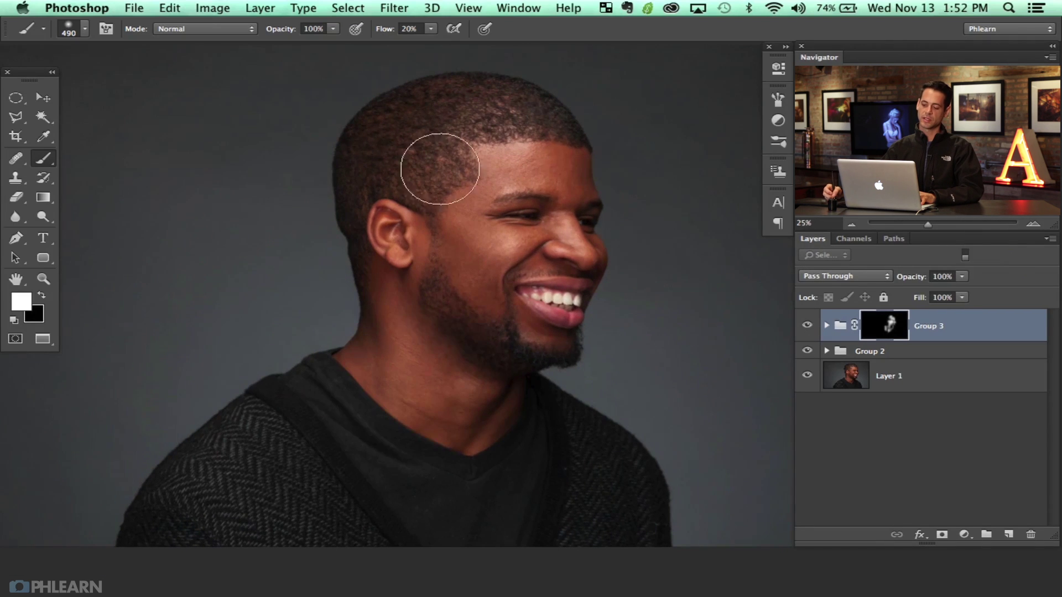
{"action": "left_click_drag", "start_coordinate": [582, 354], "coordinate": [593, 358]}
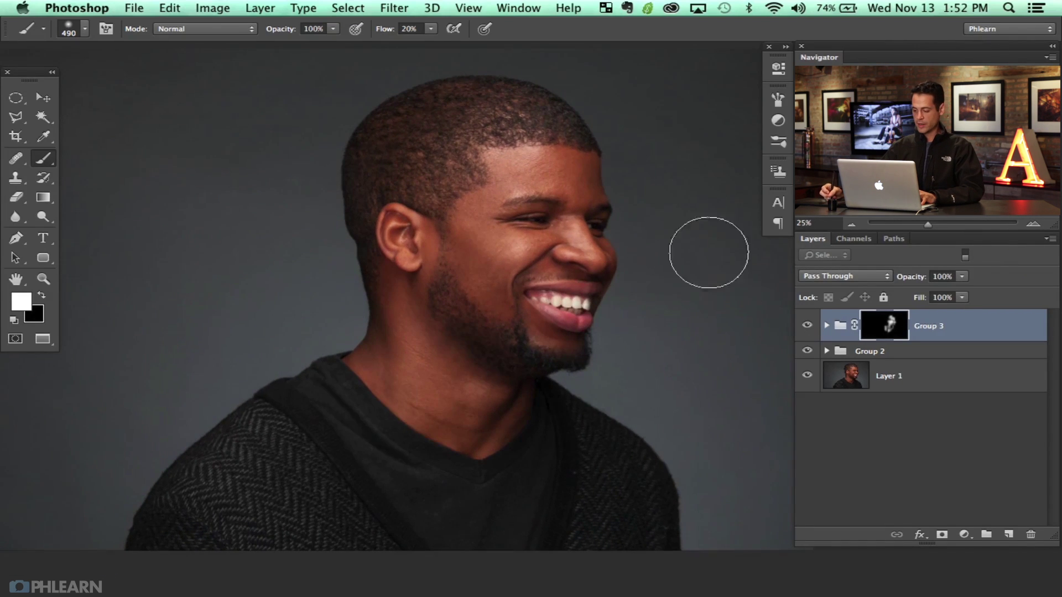
Stamp all visible layers onto a new top layer and desaturate it
{"action": "key", "text": "super+shift+alt+n"}
{"action": "key", "text": "x"}
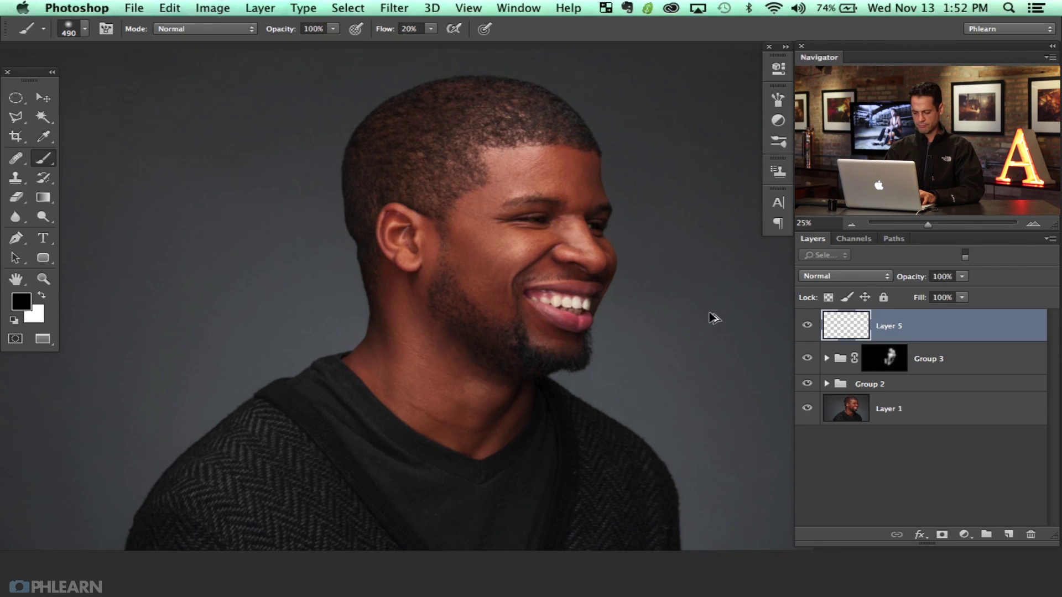
{"action": "key", "text": "super+shift+alt+e"}
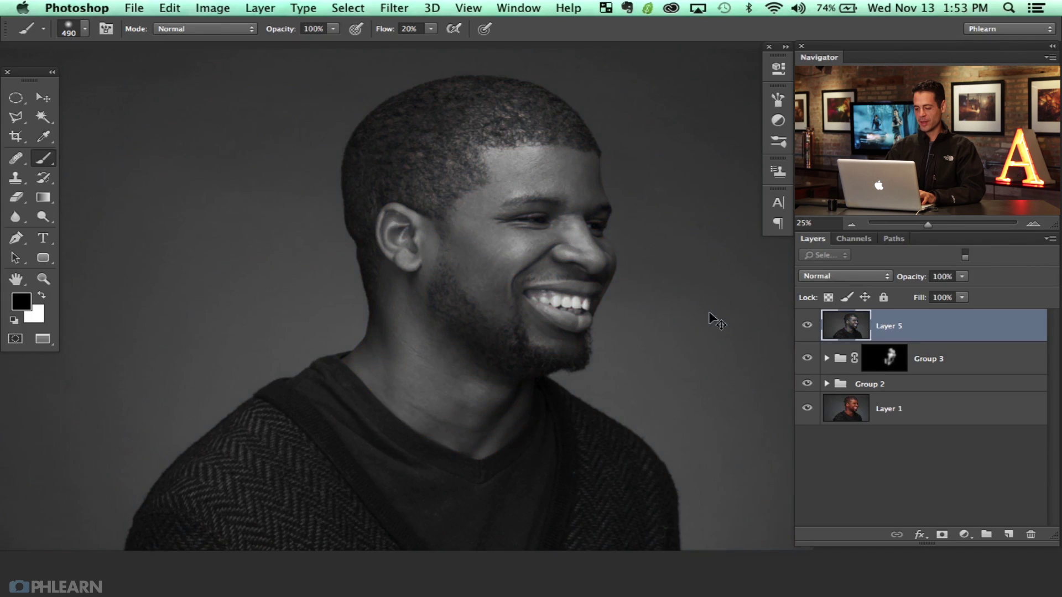
{"action": "key", "text": "super+shift+x"}
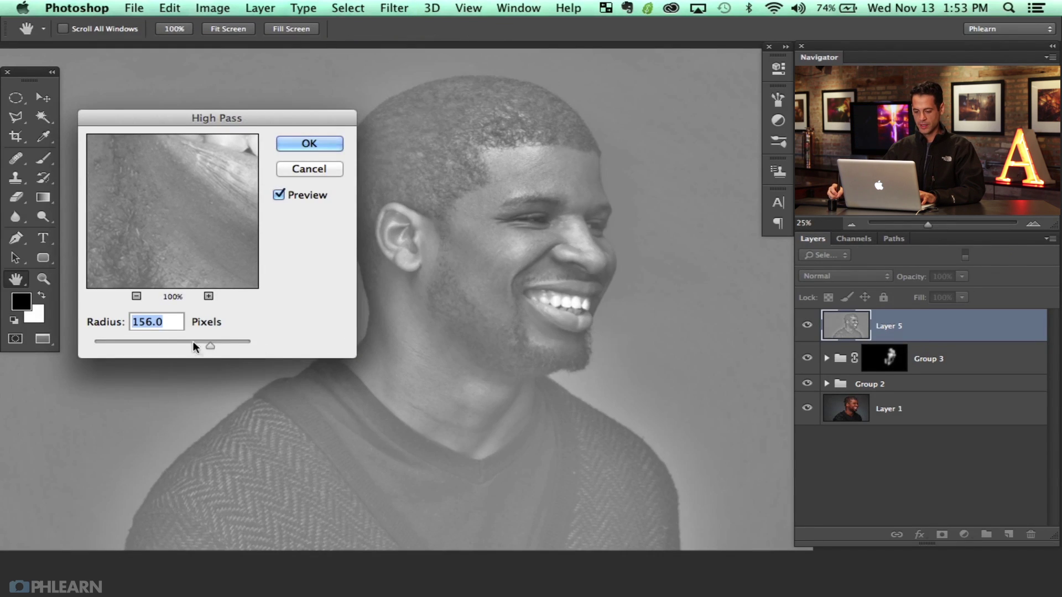
Set the desaturated layer's blend mode to Soft Light and apply a High Pass filter to it with a 506.2-pixel radius
{"action": "key", "text": "Escape"}
{"action": "key", "text": "b"}
{"action": "left_click", "coordinate": [842, 277]}
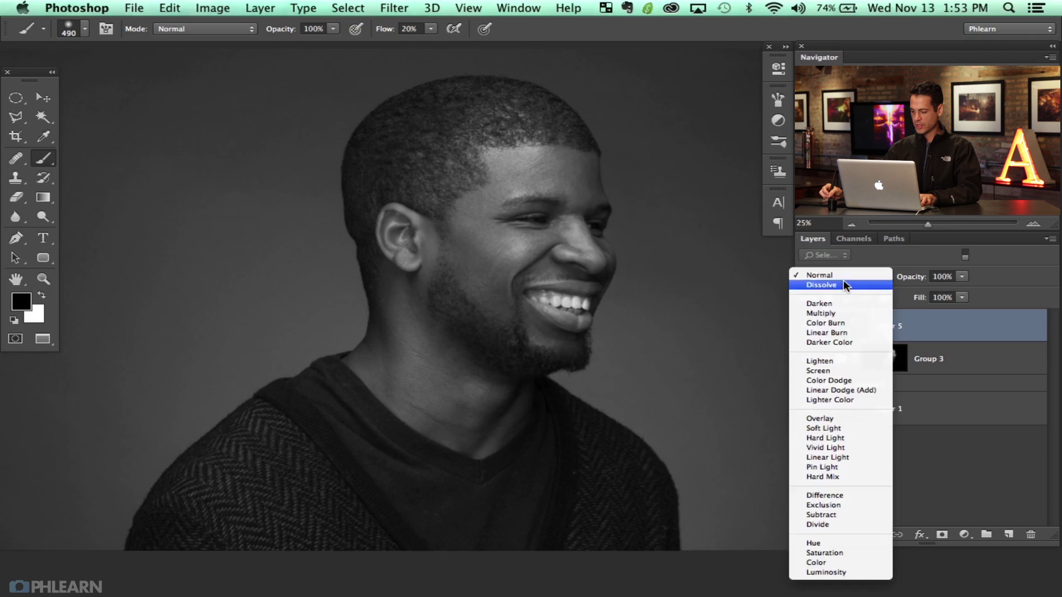
{"action": "left_click", "coordinate": [841, 428]}
{"action": "key", "text": "super+alt+f"}
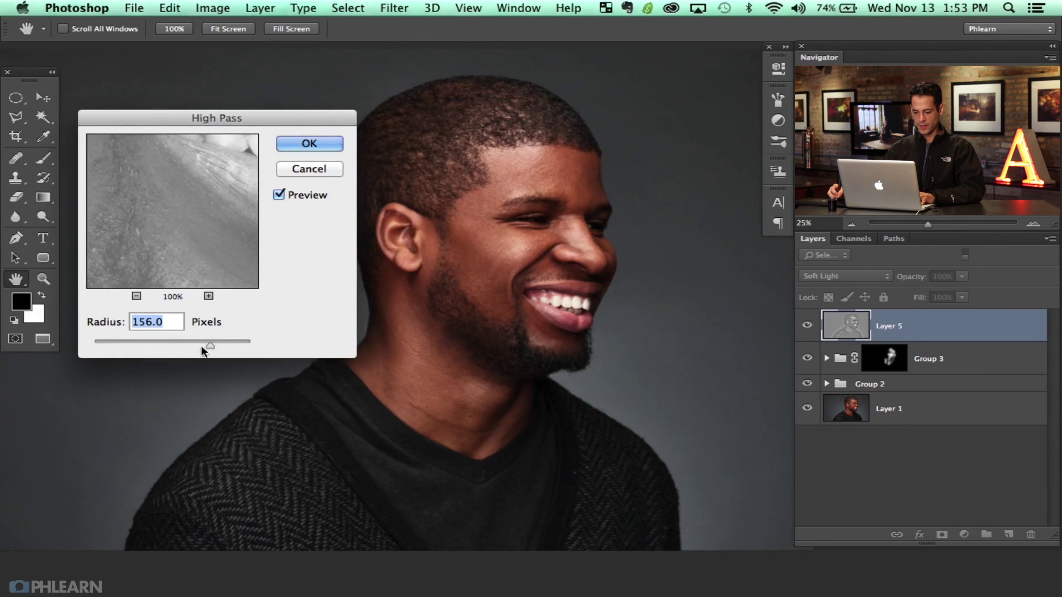
{"action": "left_click_drag", "start_coordinate": [205, 346], "coordinate": [233, 343]}
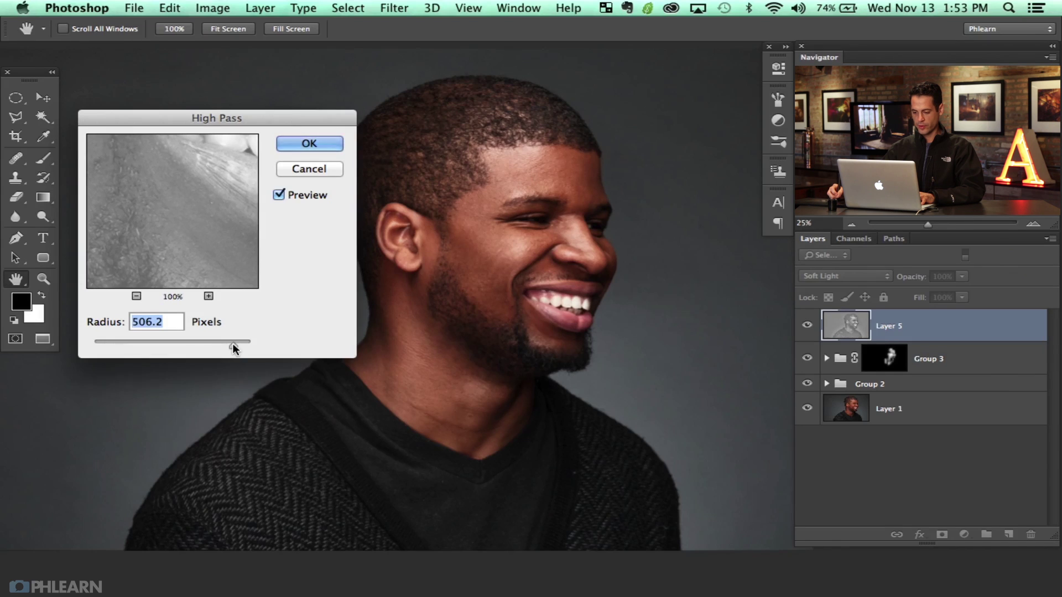
{"action": "left_click", "coordinate": [309, 144]}
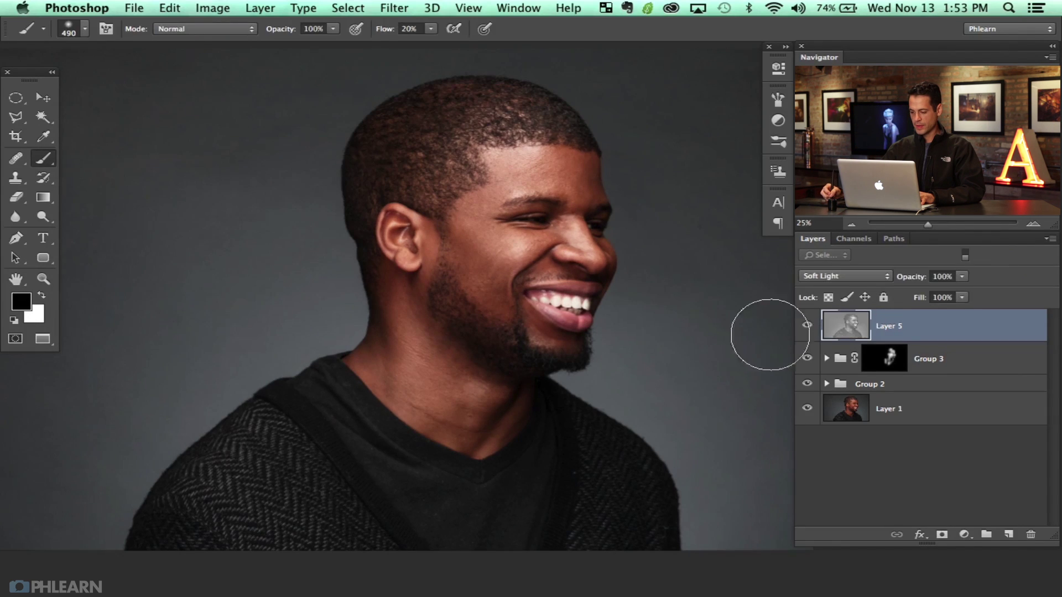
Compare the portrait with and without the new Soft Light High Pass layer
{"action": "left_click_drag", "start_coordinate": [696, 339], "coordinate": [679, 340]}
{"action": "left_click", "coordinate": [806, 326]}
{"action": "left_click", "coordinate": [806, 325]}
{"action": "left_click", "coordinate": [807, 327]}
{"action": "left_click", "coordinate": [807, 328]}
{"action": "left_click", "coordinate": [806, 327]}
{"action": "left_click", "coordinate": [807, 327]}
{"action": "left_click", "coordinate": [807, 328]}
{"action": "left_click", "coordinate": [807, 327]}
{"action": "left_click", "coordinate": [807, 327]}
{"action": "left_click", "coordinate": [807, 326]}
{"action": "left_click", "coordinate": [807, 327]}
{"action": "left_click", "coordinate": [806, 327]}
{"action": "left_click", "coordinate": [806, 327]}
{"action": "left_click", "coordinate": [807, 327]}
{"action": "left_click", "coordinate": [807, 327]}
{"action": "left_click", "coordinate": [807, 327]}
{"action": "left_click", "coordinate": [807, 326]}
{"action": "left_click", "coordinate": [806, 326]}
Add a black mask to the new High Pass layer and paint white over the neck at 40% flow
{"action": "key", "text": "super+m"}
{"action": "key", "text": "super+i"}
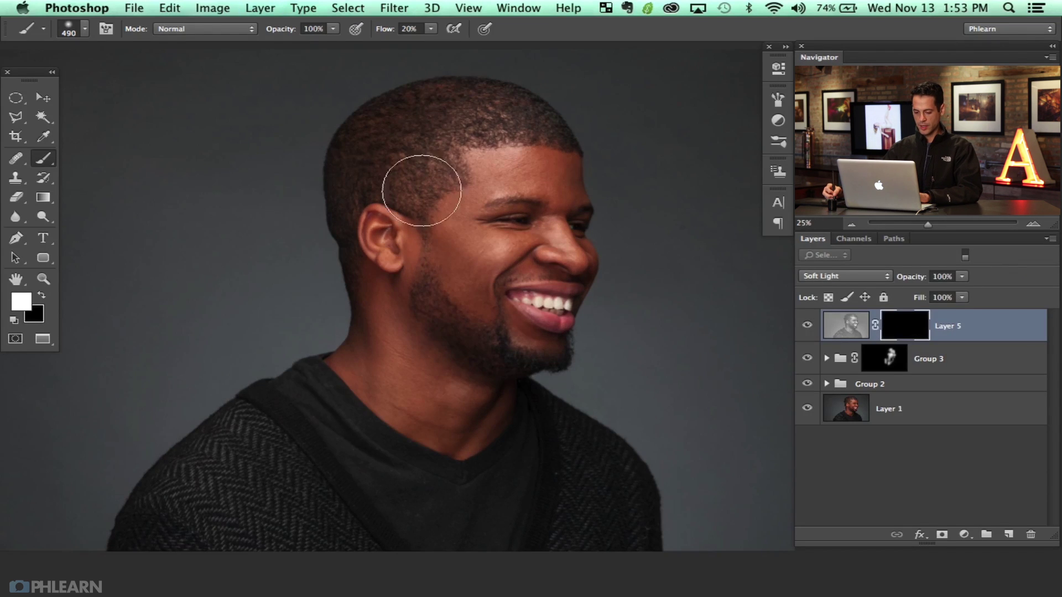
{"action": "left_click_drag", "start_coordinate": [488, 424], "coordinate": [504, 404]}
{"action": "key", "text": "shift+4"}
{"action": "mouse_move", "coordinate": [467, 353]}
{"action": "left_mouse_down"}
{"action": "mouse_move", "coordinate": [478, 429]}
{"action": "mouse_move", "coordinate": [438, 393]}
{"action": "mouse_move", "coordinate": [376, 291]}
{"action": "left_mouse_up"}
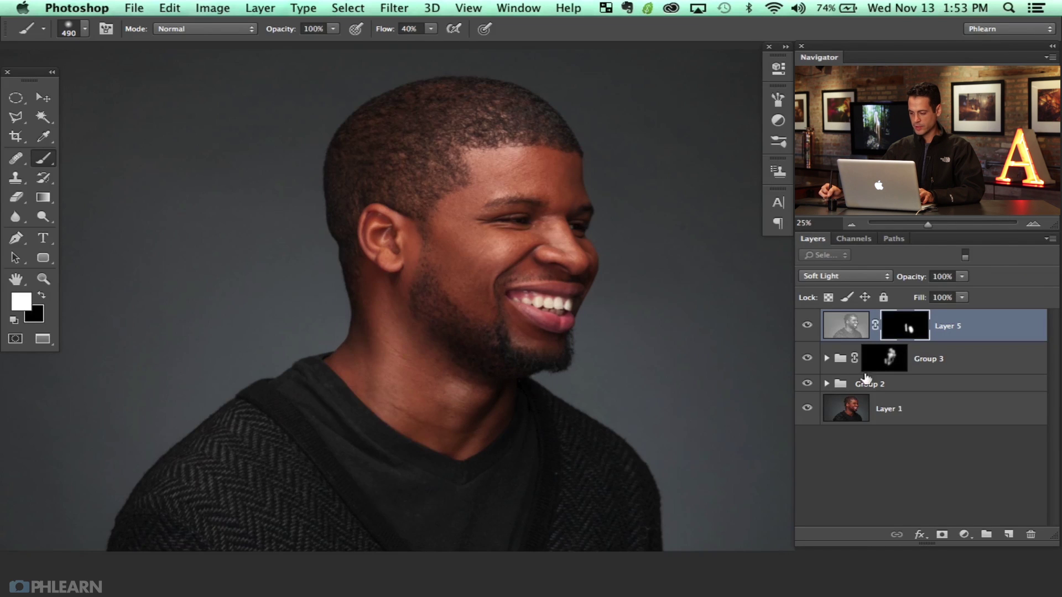
Compare the portrait with the new High Pass layer's mask enabled and disabled
{"action": "left_click", "coordinate": [905, 327], "text": "shift"}
{"action": "left_click", "coordinate": [904, 328], "text": "shift"}
{"action": "left_click", "coordinate": [904, 329], "text": "shift"}
{"action": "left_click", "coordinate": [903, 329], "text": "shift"}
{"action": "left_click", "coordinate": [901, 330], "text": "shift"}
{"action": "left_click", "coordinate": [902, 329], "text": "shift"}
{"action": "left_click", "coordinate": [902, 329], "text": "shift"}
{"action": "left_click", "coordinate": [902, 328], "text": "shift"}
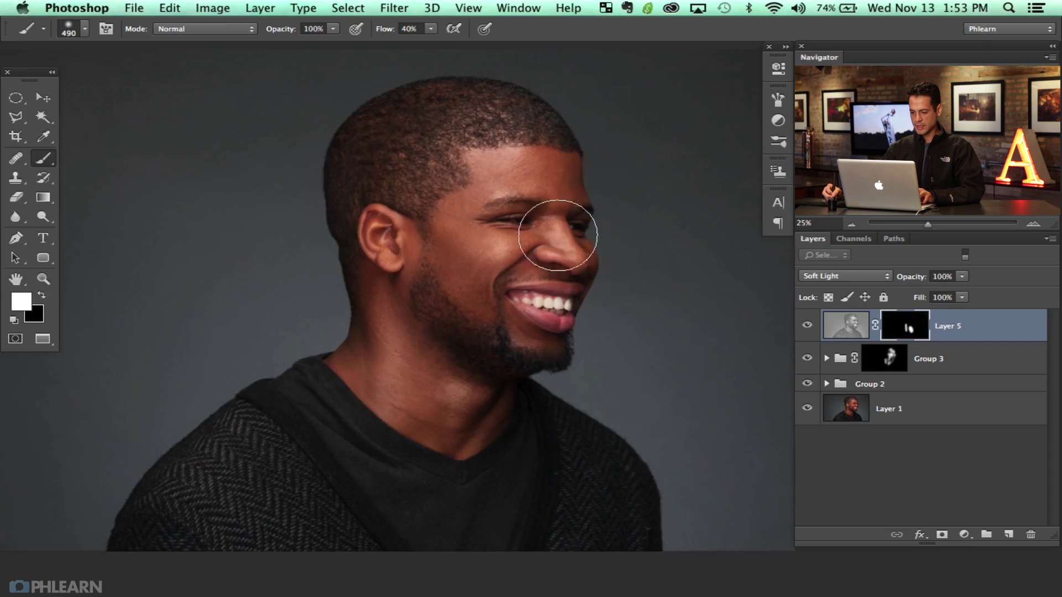
Paint white on the layer's mask over the hair, and over the chin beard with a 215 px brush
{"action": "mouse_move", "coordinate": [429, 161]}
{"action": "left_mouse_down"}
{"action": "mouse_move", "coordinate": [388, 158]}
{"action": "mouse_move", "coordinate": [390, 147]}
{"action": "mouse_move", "coordinate": [487, 112]}
{"action": "mouse_move", "coordinate": [508, 115]}
{"action": "mouse_move", "coordinate": [386, 155]}
{"action": "left_mouse_up"}
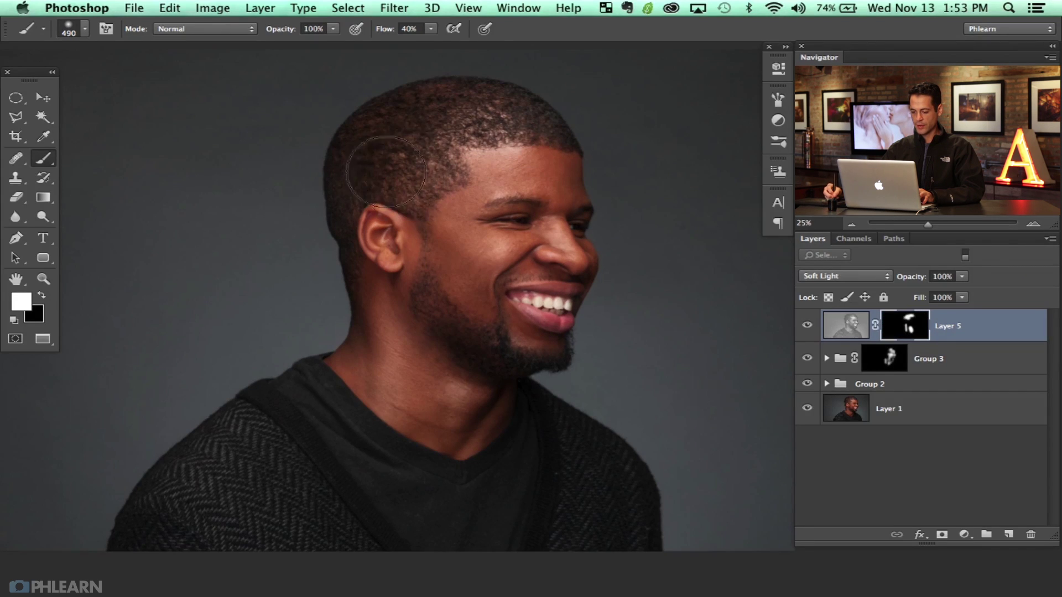
{"action": "left_click_drag", "start_coordinate": [462, 301], "coordinate": [427, 299], "text": "ctrl+alt"}
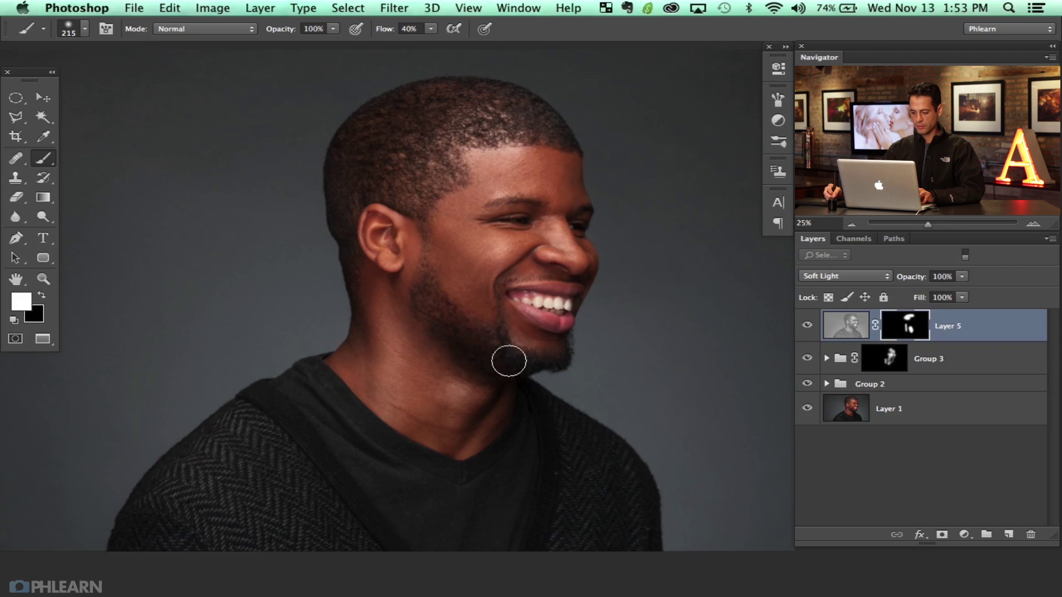
{"action": "left_click_drag", "start_coordinate": [520, 355], "coordinate": [553, 350]}
Compare the portrait with the new High Pass layer hidden and with its mask disabled
{"action": "left_click", "coordinate": [807, 326]}
{"action": "left_click", "coordinate": [806, 326]}
{"action": "left_click", "coordinate": [807, 326]}
{"action": "left_click", "coordinate": [807, 326]}
{"action": "left_click", "coordinate": [903, 327], "text": "shift"}
{"action": "left_click", "coordinate": [904, 328], "text": "shift"}
{"action": "left_click", "coordinate": [904, 327], "text": "shift"}
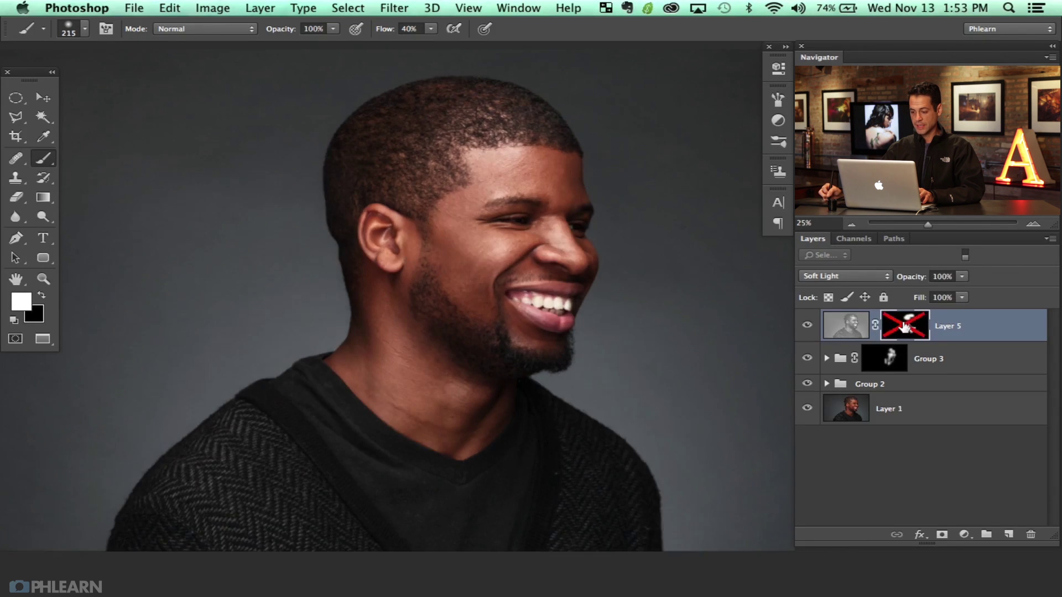
{"action": "left_click", "coordinate": [906, 326], "text": "shift"}
{"action": "left_click", "coordinate": [907, 326], "text": "shift"}
{"action": "left_click", "coordinate": [907, 326], "text": "shift"}
Paint white on the layer's mask from the cheek to the nose, and compare the face with the layer hidden and its mask disabled
{"action": "mouse_move", "coordinate": [454, 282]}
{"action": "left_mouse_down"}
{"action": "mouse_move", "coordinate": [508, 283]}
{"action": "mouse_move", "coordinate": [553, 239]}
{"action": "mouse_move", "coordinate": [573, 188]}
{"action": "mouse_move", "coordinate": [593, 243]}
{"action": "left_mouse_up"}
{"action": "left_click", "coordinate": [810, 325]}
{"action": "left_click", "coordinate": [810, 325]}
{"action": "left_click", "coordinate": [810, 325]}
{"action": "left_click", "coordinate": [812, 325]}
{"action": "left_click", "coordinate": [811, 325]}
{"action": "left_click", "coordinate": [812, 325]}
{"action": "left_click", "coordinate": [904, 325], "text": "shift"}
{"action": "left_click", "coordinate": [903, 325], "text": "shift"}
Paint white on the layer's mask over the ear, and compare the portrait with the mask disabled
{"action": "mouse_move", "coordinate": [390, 234]}
{"action": "left_mouse_down"}
{"action": "mouse_move", "coordinate": [353, 234]}
{"action": "mouse_move", "coordinate": [384, 258]}
{"action": "left_mouse_up"}
{"action": "left_click", "coordinate": [914, 325], "text": "shift"}
{"action": "left_click", "coordinate": [913, 325], "text": "shift"}
{"action": "left_click", "coordinate": [916, 325], "text": "shift"}
{"action": "left_click", "coordinate": [915, 324], "text": "shift"}
Paint white on the layer's mask across the sweater with a 473 px brush, and compare with the lower group's mask disabled and the layer hidden
{"action": "mouse_move", "coordinate": [231, 458]}
{"action": "left_mouse_down"}
{"action": "mouse_move", "coordinate": [254, 457]}
{"action": "mouse_move", "coordinate": [220, 484]}
{"action": "mouse_move", "coordinate": [242, 455]}
{"action": "mouse_move", "coordinate": [327, 422]}
{"action": "mouse_move", "coordinate": [545, 478]}
{"action": "mouse_move", "coordinate": [569, 496]}
{"action": "left_mouse_up"}
{"action": "left_click", "coordinate": [891, 358], "text": "shift"}
{"action": "left_click", "coordinate": [891, 358], "text": "shift"}
{"action": "left_click", "coordinate": [890, 358], "text": "shift"}
{"action": "left_click", "coordinate": [890, 359], "text": "shift"}
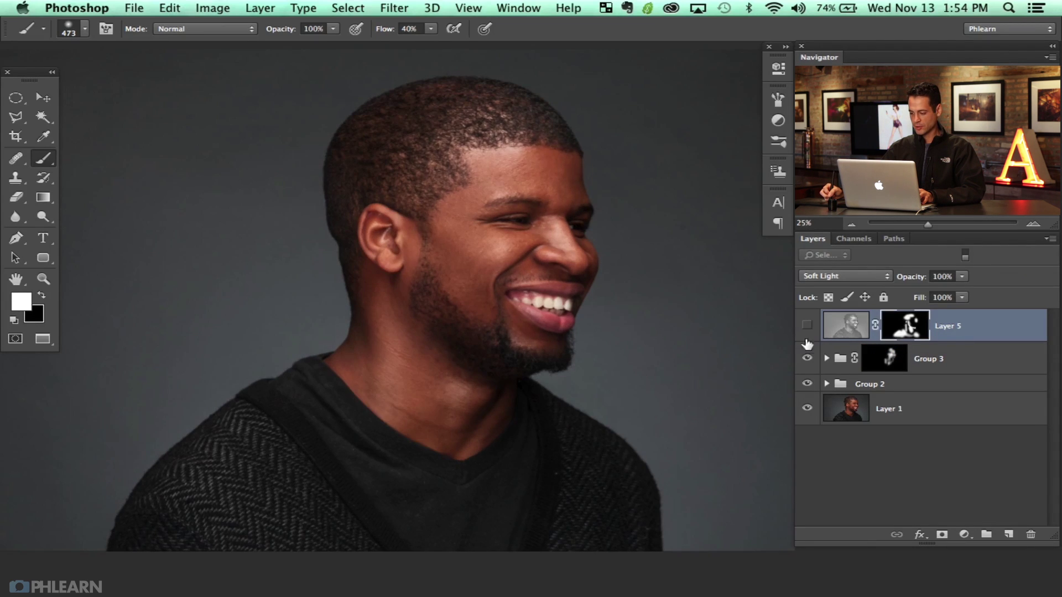
{"action": "left_click", "coordinate": [810, 331]}
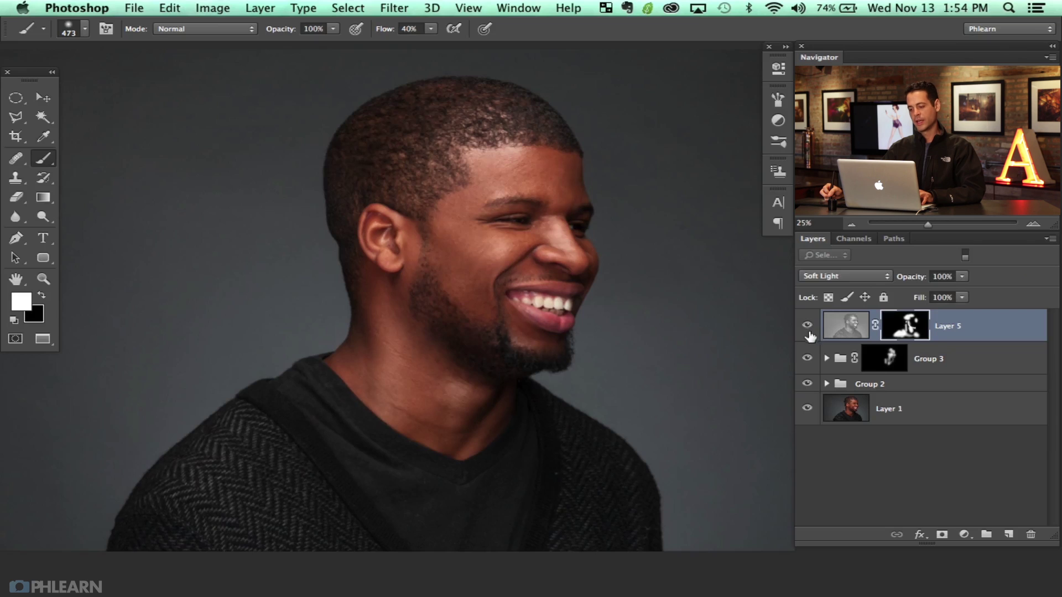
Group the new High Pass layer with the masked High Pass group and lower the combined group's opacity to 82%
{"action": "key", "text": "x"}
{"action": "left_click", "coordinate": [945, 358], "text": "shift"}
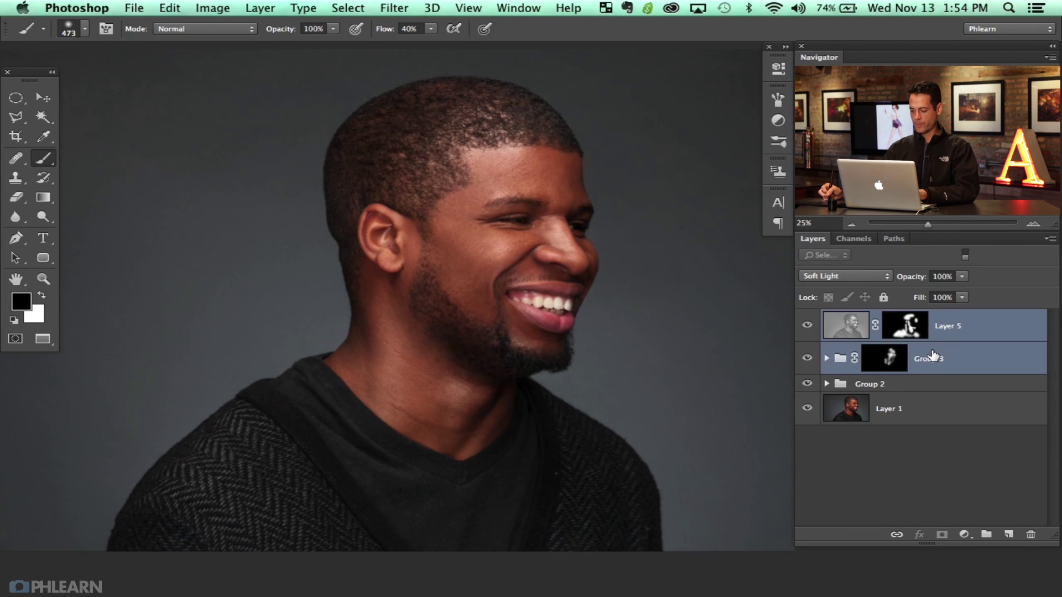
{"action": "key", "text": "super+g"}
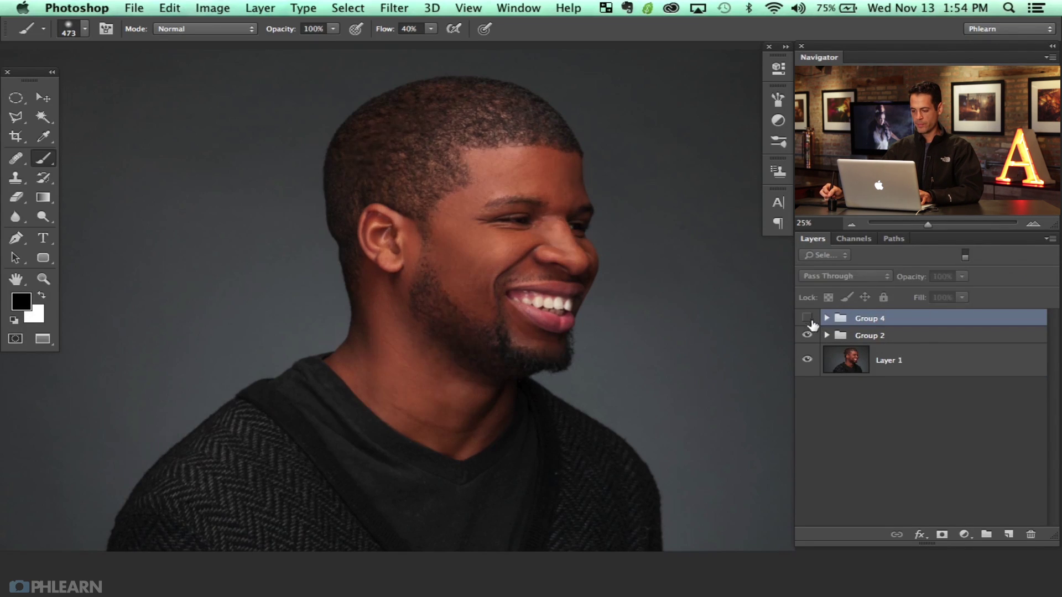
{"action": "left_click_drag", "start_coordinate": [916, 281], "coordinate": [900, 276]}
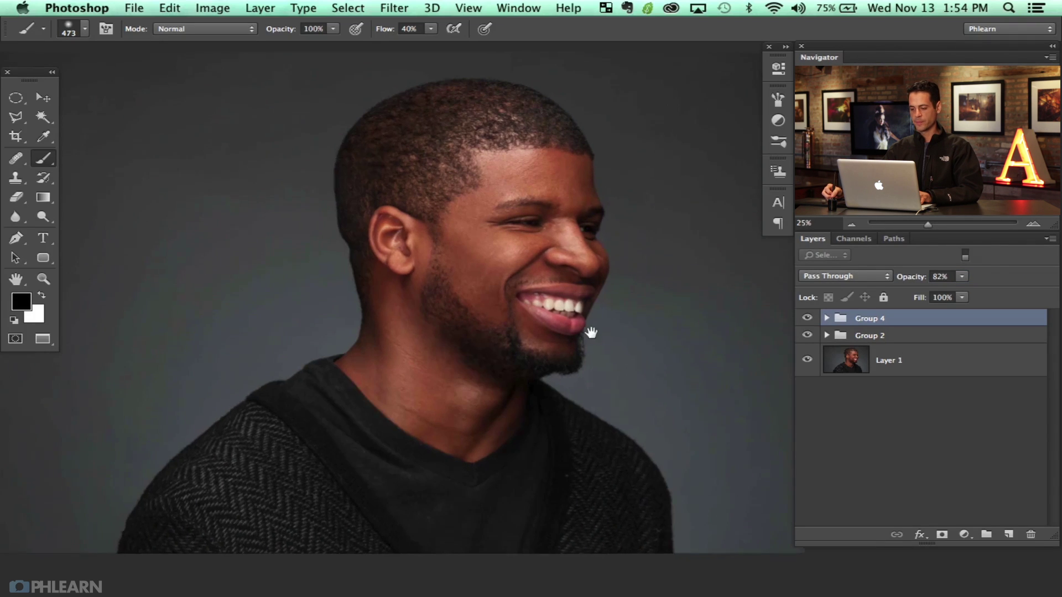
Inspect the skin and hairline up close, and create a blank layer above all the groups
{"action": "scroll", "coordinate": [549, 264], "scroll_direction": "up", "scroll_amount": 2}
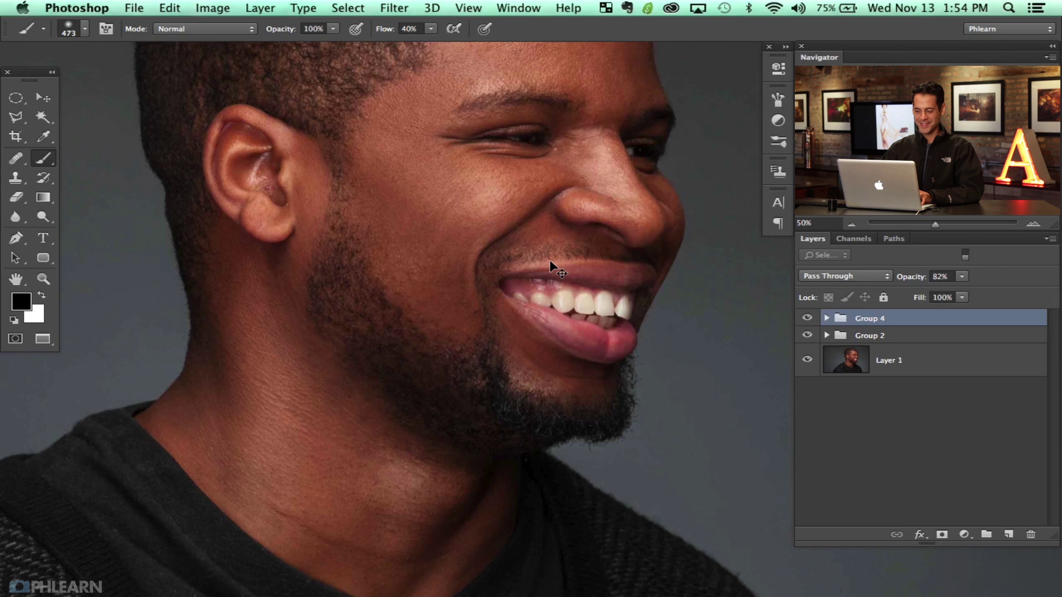
{"action": "key", "text": "super+plus"}
{"action": "left_click_drag", "start_coordinate": [446, 105], "coordinate": [422, 336]}
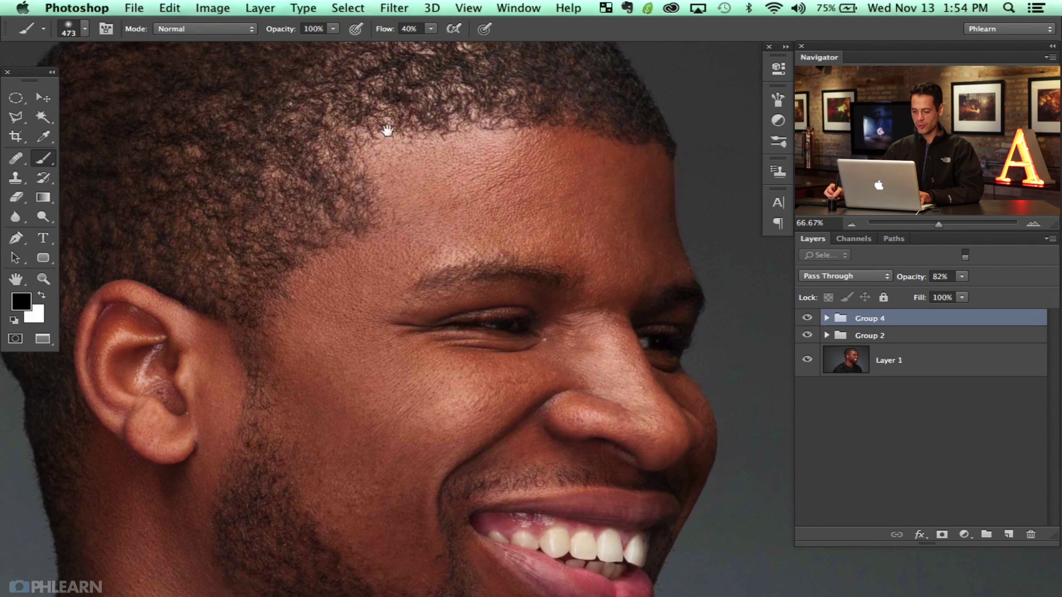
{"action": "left_click_drag", "start_coordinate": [407, 201], "coordinate": [412, 217]}
{"action": "key", "text": "alt+shift+super+n"}
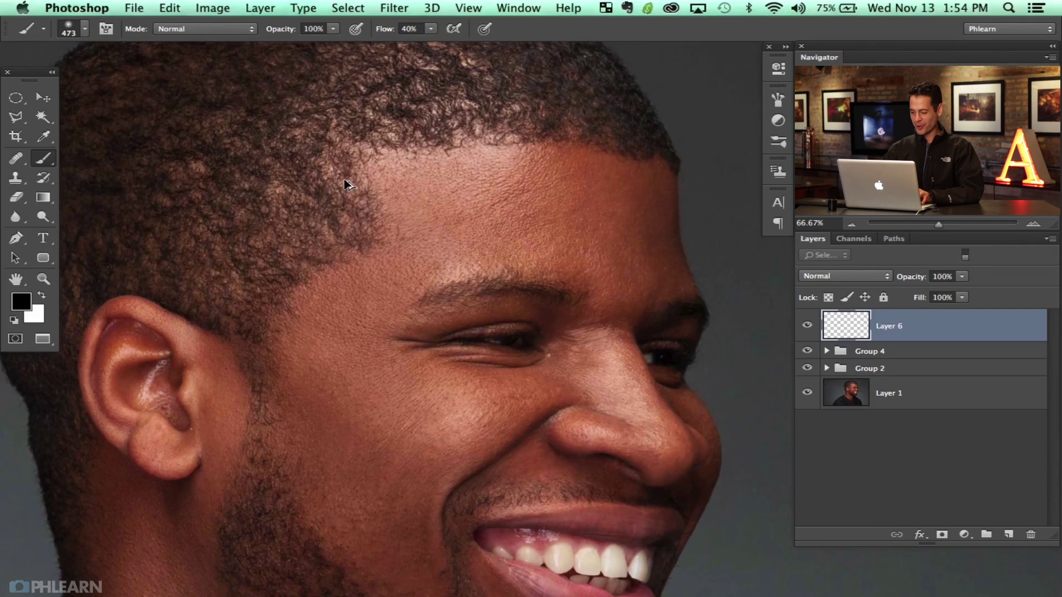
Draw a Pen tool path from the outer edge of the forehead along the front hairline to the temple corner
{"action": "key", "text": "p"}
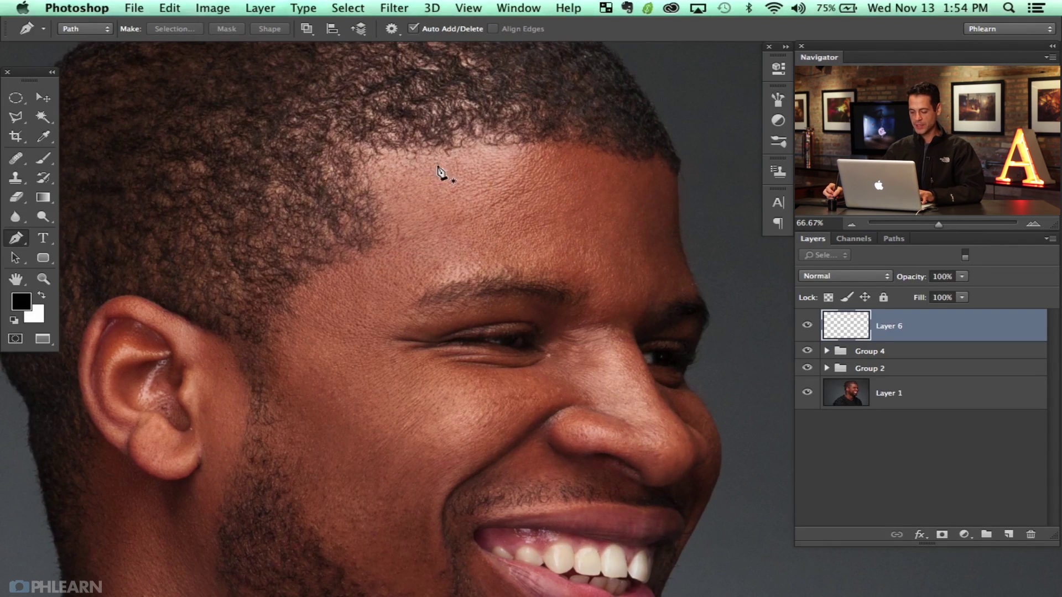
{"action": "left_click_drag", "start_coordinate": [518, 190], "coordinate": [489, 203]}
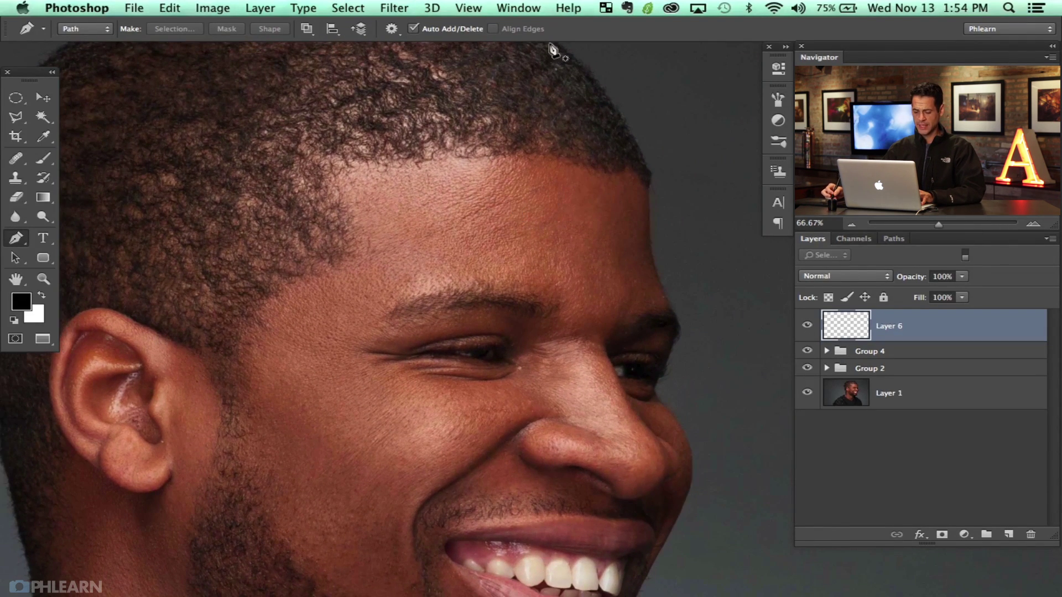
{"action": "key", "text": "super+plus"}
{"action": "left_click_drag", "start_coordinate": [348, 202], "coordinate": [391, 266]}
{"action": "left_click_drag", "start_coordinate": [449, 192], "coordinate": [408, 216]}
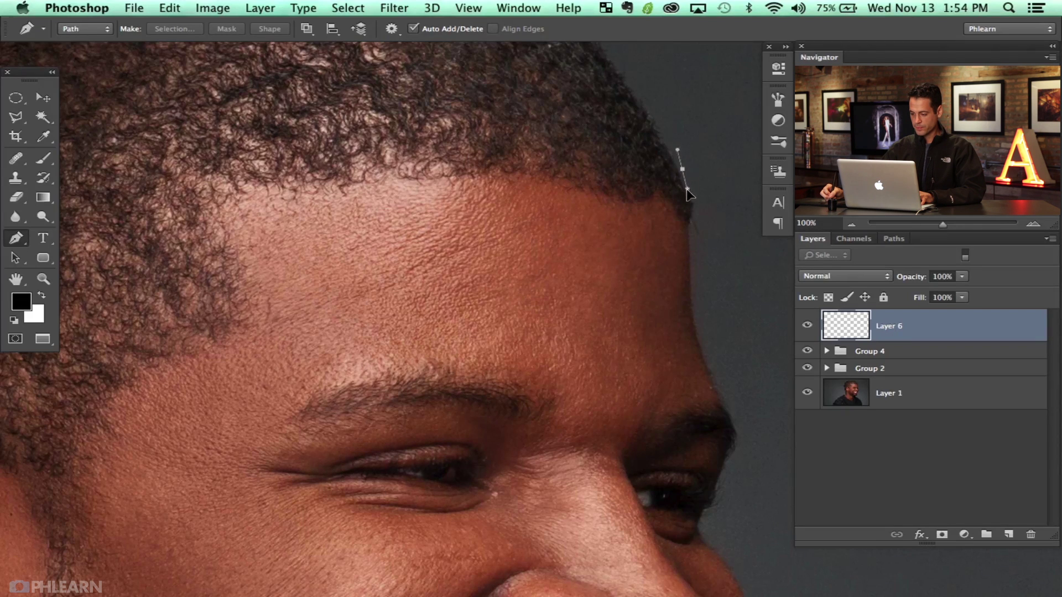
{"action": "left_click_drag", "start_coordinate": [690, 197], "coordinate": [663, 201]}
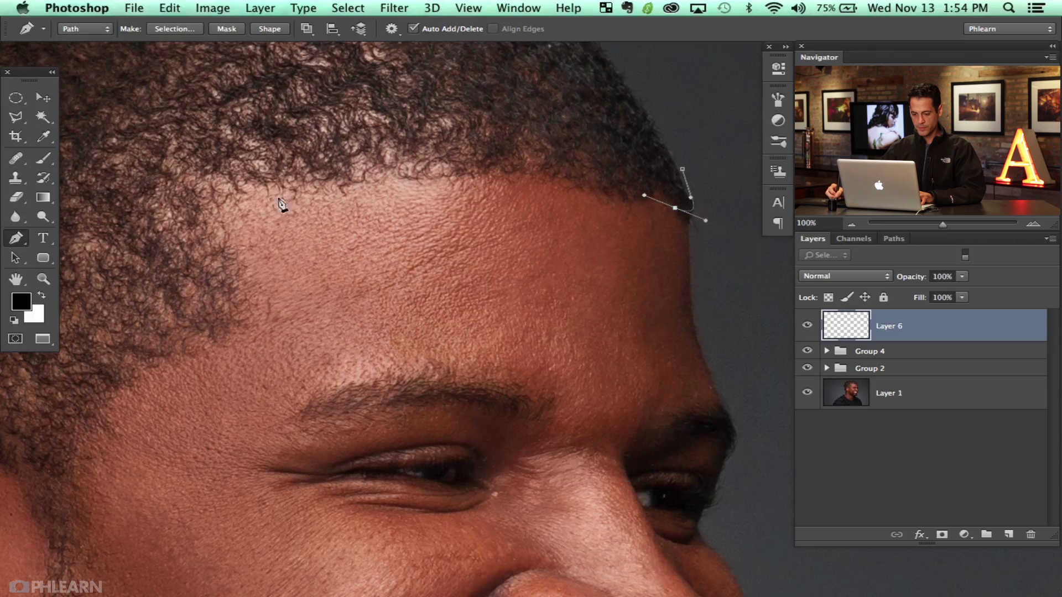
{"action": "left_click", "coordinate": [229, 188]}
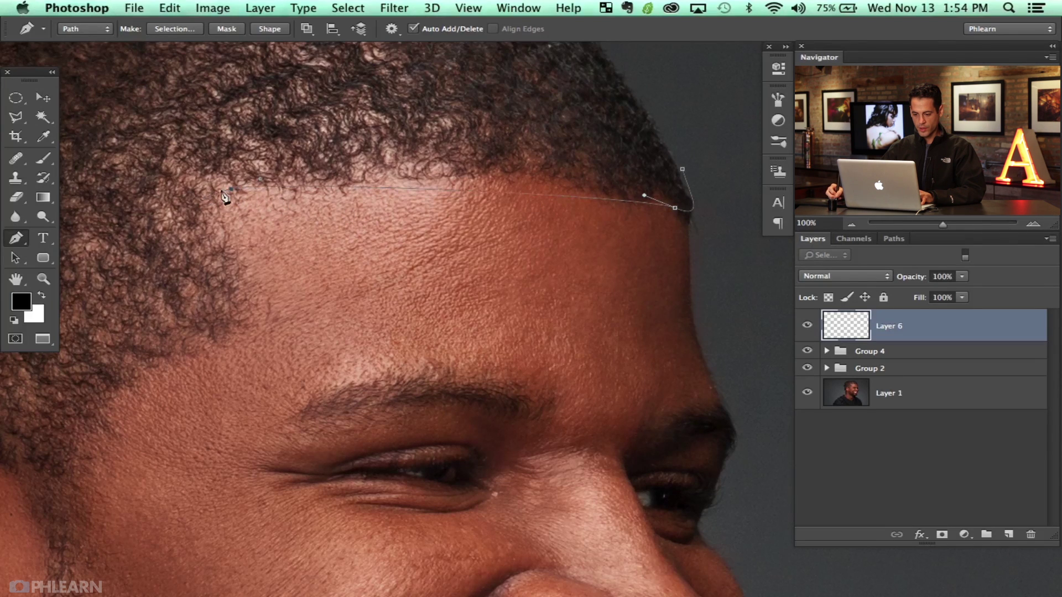
{"action": "left_click_drag", "start_coordinate": [349, 200], "coordinate": [495, 151]}
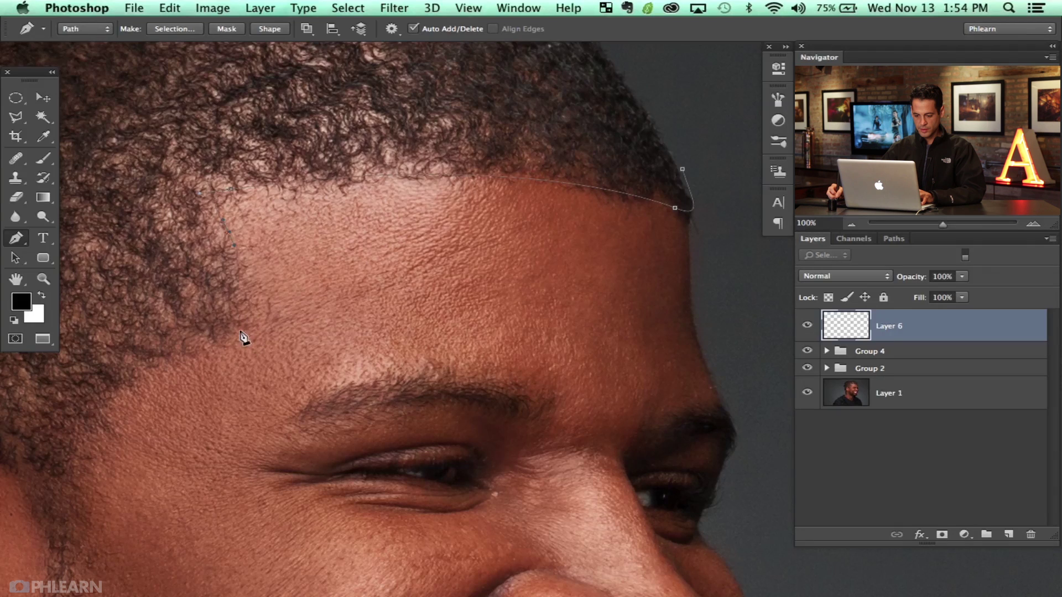
Undo the last path edit, and continue the path around the temple corner and down the sideburn, adjusting its anchor points
{"action": "key", "text": "super+z"}
{"action": "left_click", "coordinate": [258, 313]}
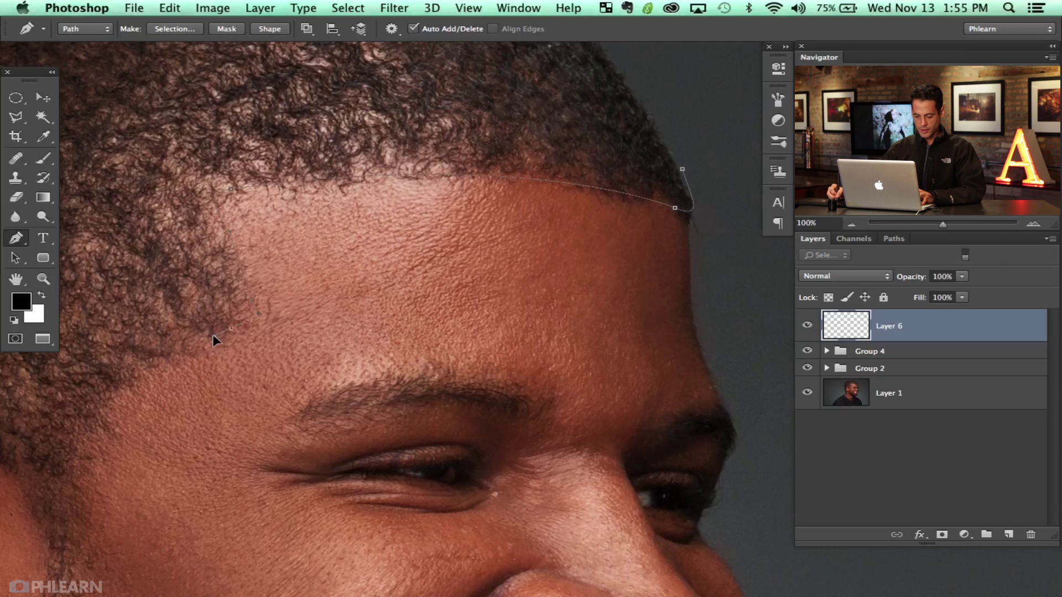
{"action": "left_click_drag", "start_coordinate": [211, 333], "coordinate": [303, 277]}
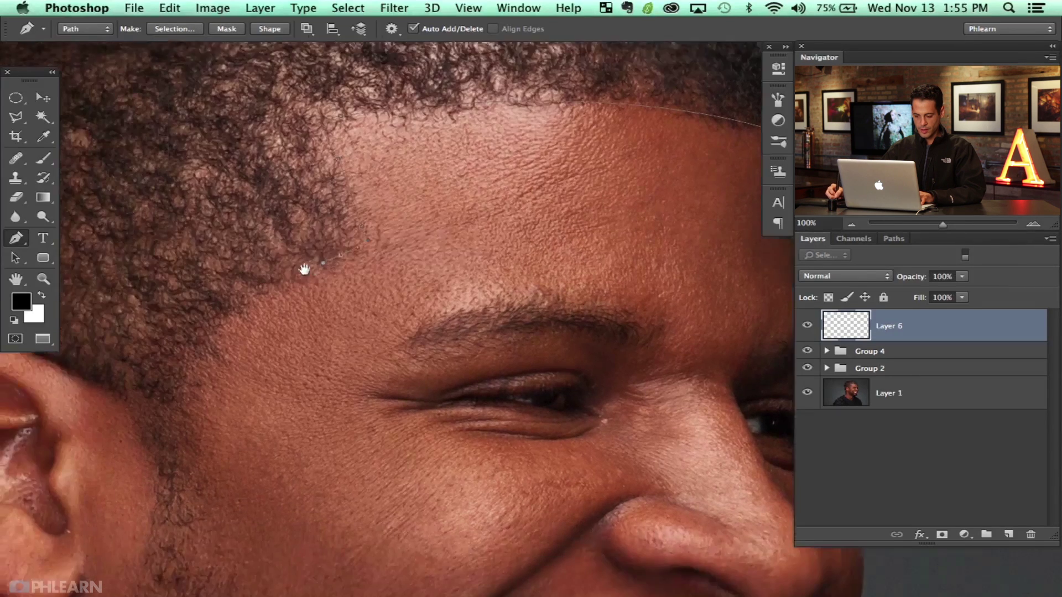
{"action": "left_click_drag", "start_coordinate": [208, 319], "coordinate": [189, 366]}
{"action": "scroll", "coordinate": [232, 403], "scroll_direction": "down", "scroll_amount": 4}
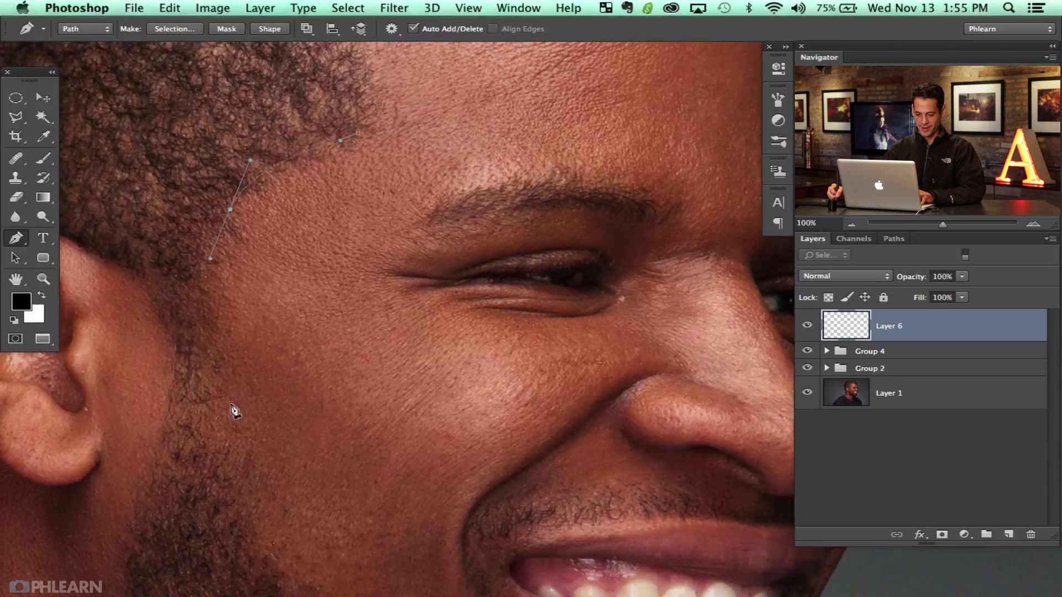
{"action": "left_click_drag", "start_coordinate": [211, 431], "coordinate": [224, 511]}
{"action": "left_click_drag", "start_coordinate": [231, 212], "coordinate": [218, 226]}
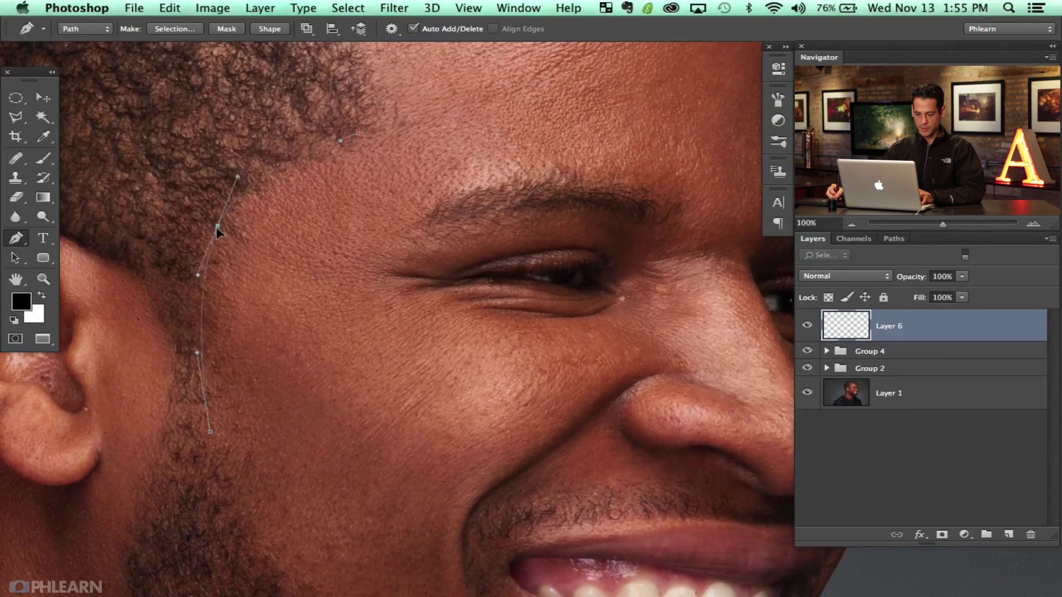
Extend the path along the cheek's beard edge and up beside the mouth to the smile line, removing the extra mid-cheek anchor
{"action": "scroll", "coordinate": [354, 217], "scroll_direction": "up", "scroll_amount": 5}
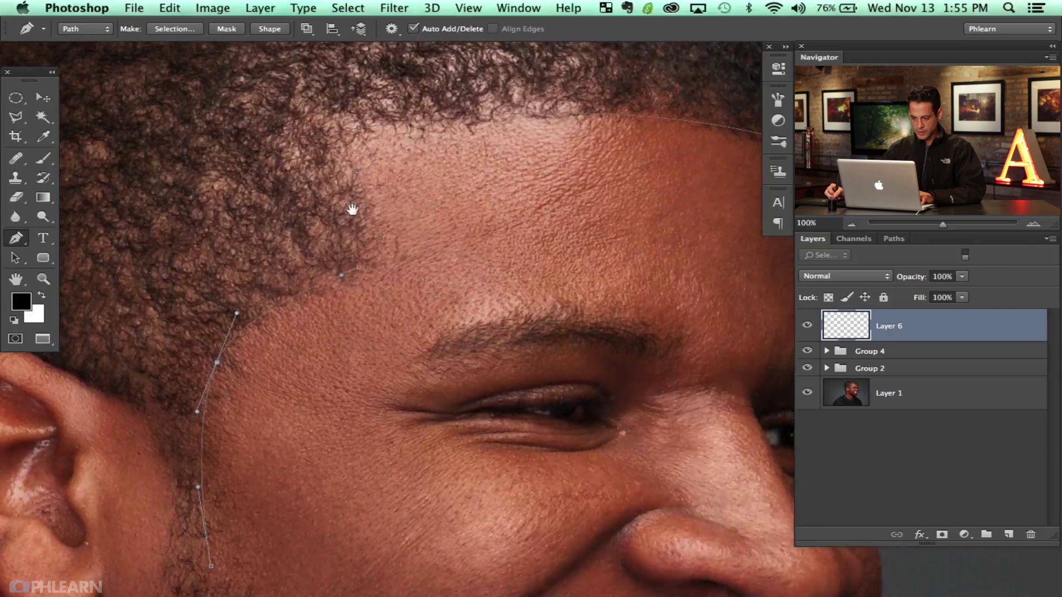
{"action": "left_click_drag", "start_coordinate": [309, 353], "coordinate": [281, 112]}
{"action": "left_click_drag", "start_coordinate": [281, 375], "coordinate": [280, 251]}
{"action": "left_click_drag", "start_coordinate": [265, 373], "coordinate": [287, 381]}
{"action": "mouse_move", "coordinate": [422, 469]}
{"action": "left_mouse_down"}
{"action": "mouse_move", "coordinate": [434, 469]}
{"action": "mouse_move", "coordinate": [390, 463]}
{"action": "mouse_move", "coordinate": [429, 462]}
{"action": "left_mouse_up"}
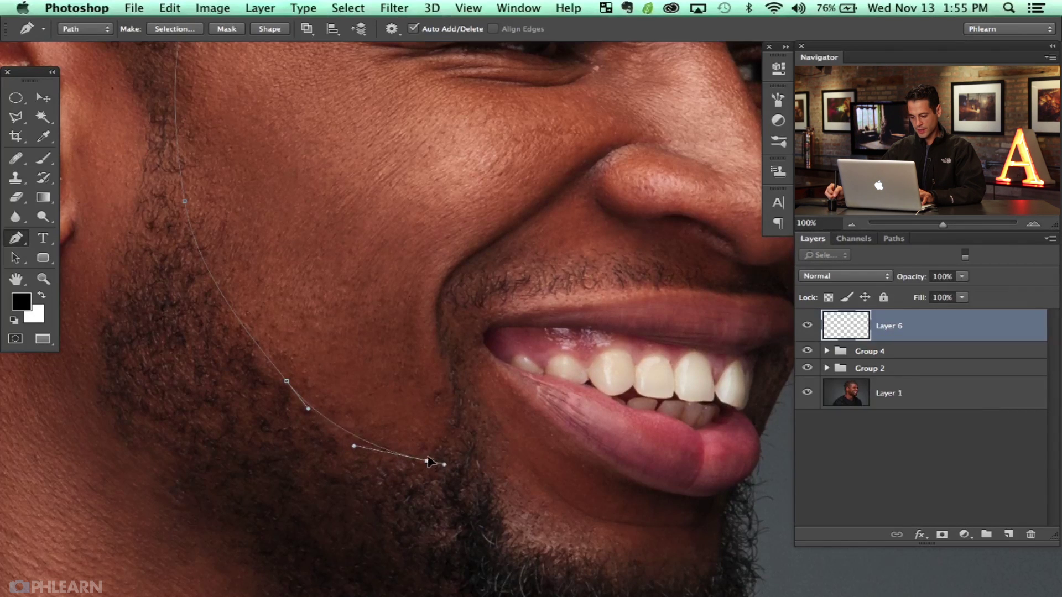
{"action": "left_click_drag", "start_coordinate": [451, 370], "coordinate": [443, 324]}
{"action": "left_click_drag", "start_coordinate": [445, 469], "coordinate": [427, 457]}
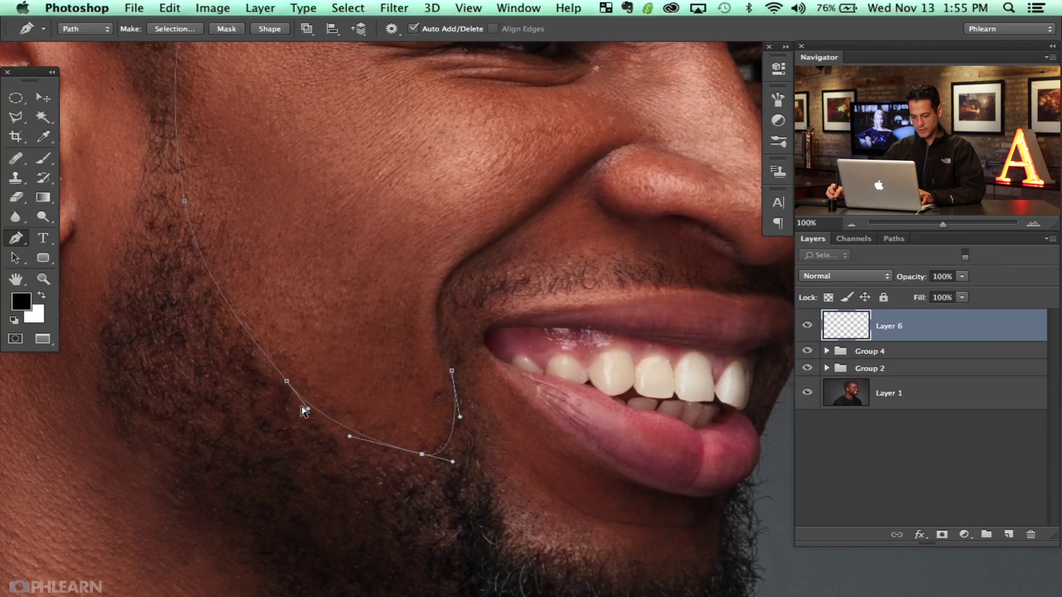
{"action": "left_click", "coordinate": [286, 381]}
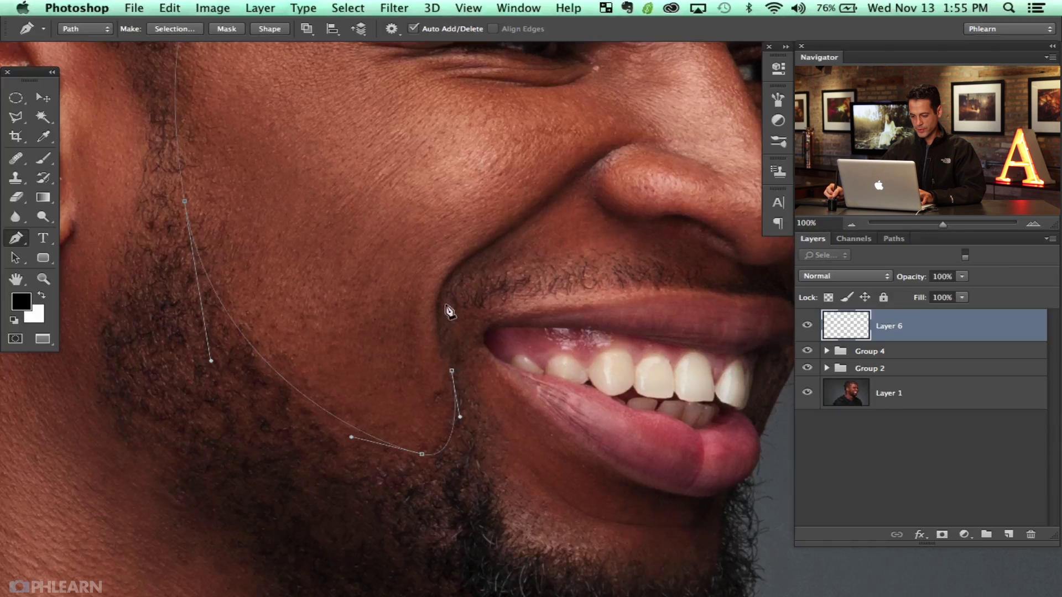
{"action": "mouse_move", "coordinate": [445, 297]}
{"action": "left_mouse_down"}
{"action": "mouse_move", "coordinate": [457, 285]}
{"action": "mouse_move", "coordinate": [445, 285]}
{"action": "left_mouse_up"}
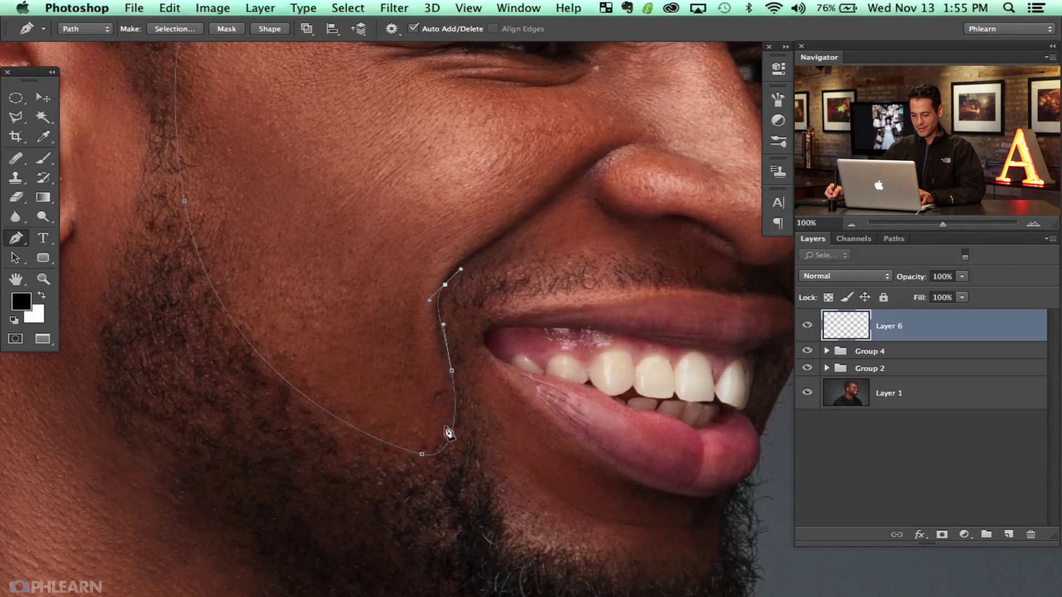
{"action": "left_click", "coordinate": [422, 455]}
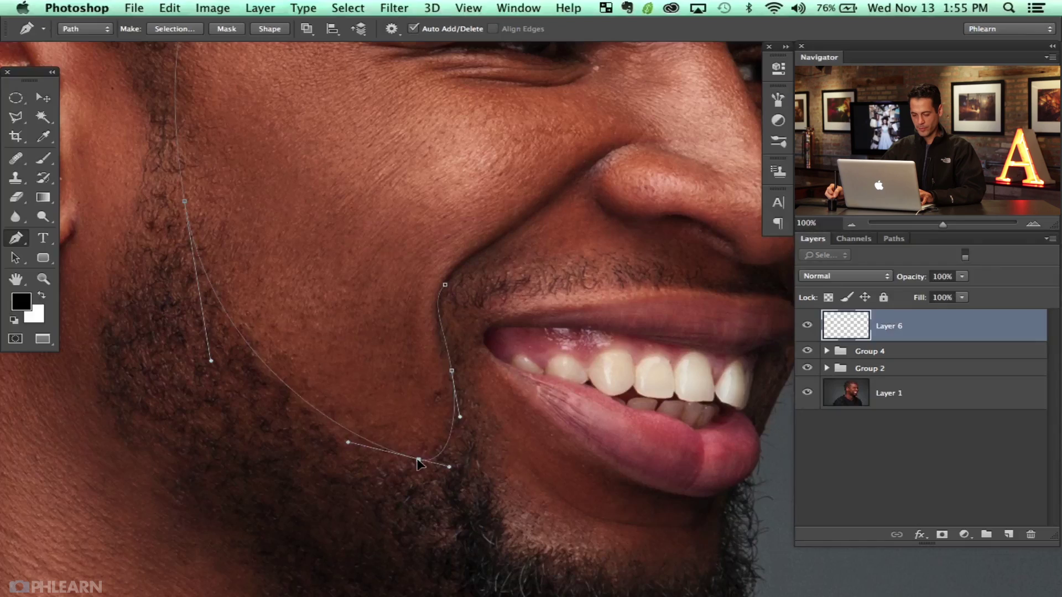
Close the path across the nose and outside the forehead, and convert it into a new anti-aliased selection
{"action": "left_click_drag", "start_coordinate": [376, 379], "coordinate": [344, 289]}
{"action": "left_click_drag", "start_coordinate": [258, 253], "coordinate": [303, 434]}
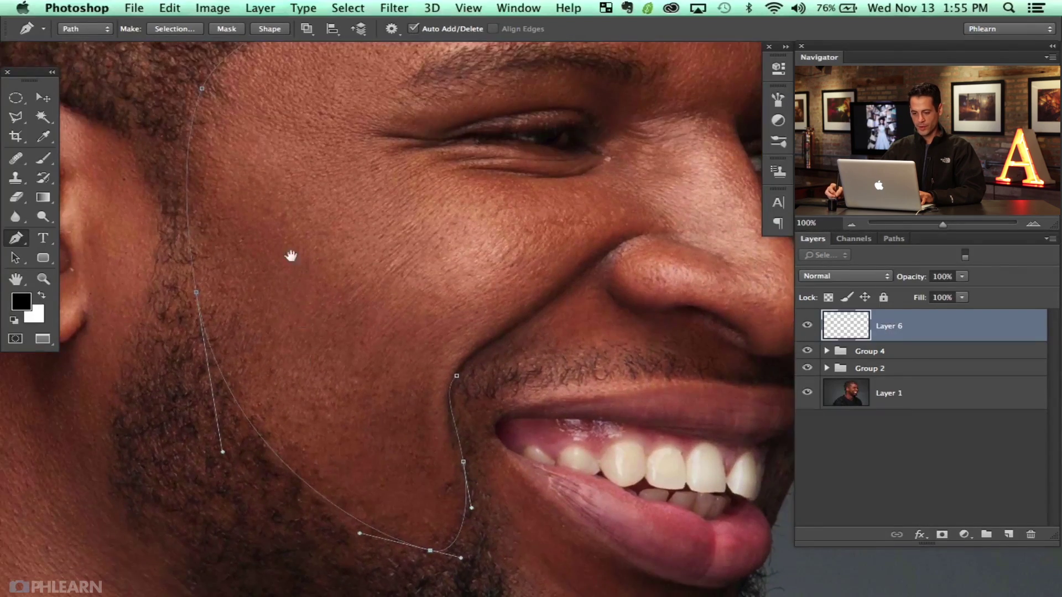
{"action": "left_click_drag", "start_coordinate": [257, 213], "coordinate": [239, 457]}
{"action": "left_click_drag", "start_coordinate": [239, 365], "coordinate": [171, 216]}
{"action": "left_click_drag", "start_coordinate": [472, 317], "coordinate": [327, 309]}
{"action": "left_click", "coordinate": [536, 213]}
{"action": "scroll", "coordinate": [616, 273], "scroll_direction": "up", "scroll_amount": 4}
{"action": "scroll", "coordinate": [515, 166], "scroll_direction": "up", "scroll_amount": 3}
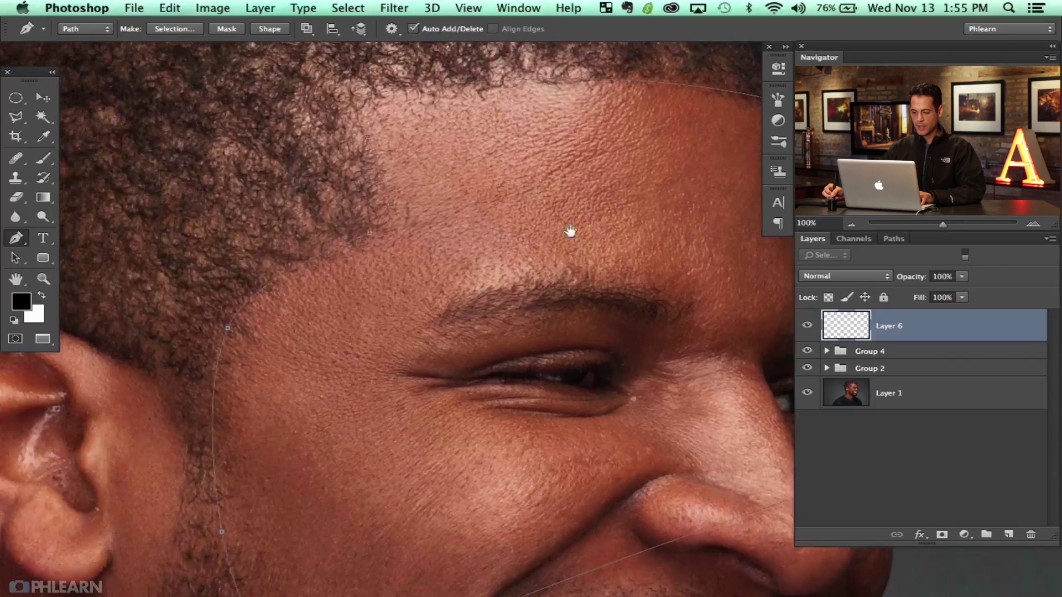
{"action": "right_click", "coordinate": [437, 183]}
{"action": "left_click", "coordinate": [539, 237]}
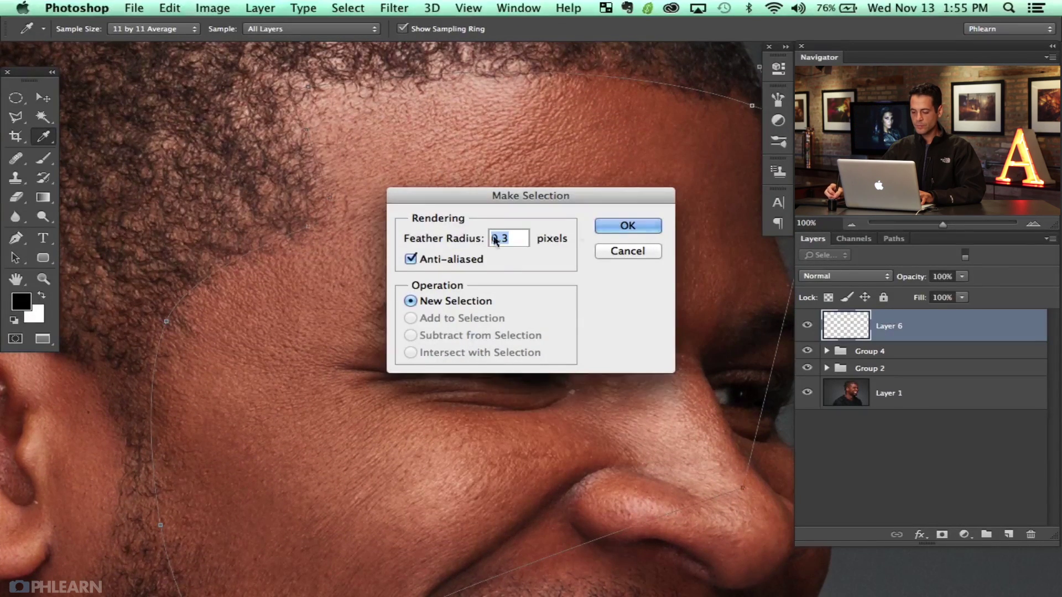
{"action": "left_click", "coordinate": [628, 225]}
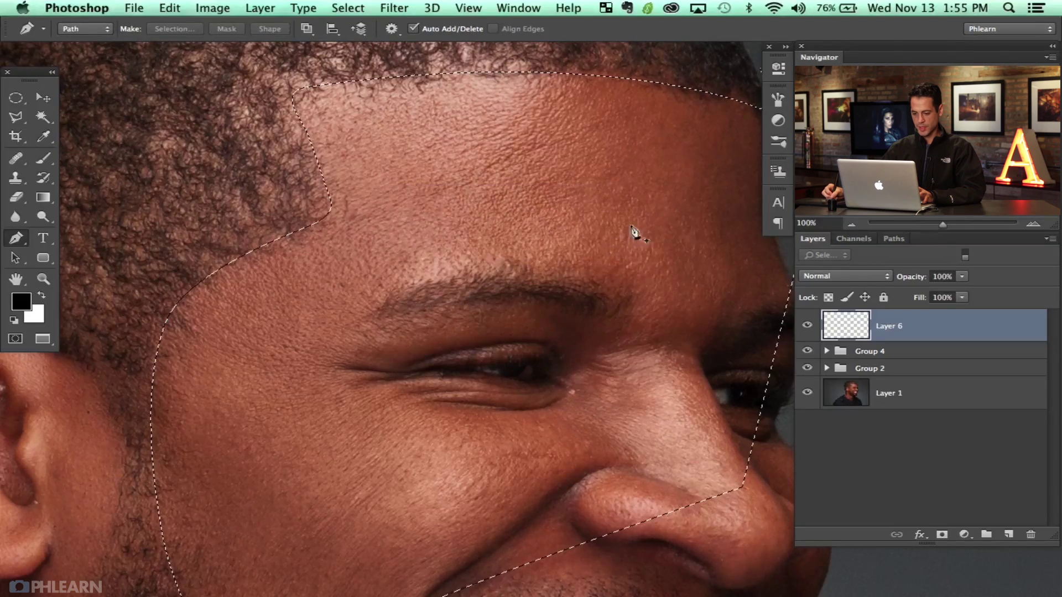
Check the face selection's edges along the hairline, temple, cheek and beard with the Quick Mask overlay
{"action": "key", "text": "p"}
{"action": "left_click_drag", "start_coordinate": [424, 252], "coordinate": [423, 244]}
{"action": "key", "text": "super+minus"}
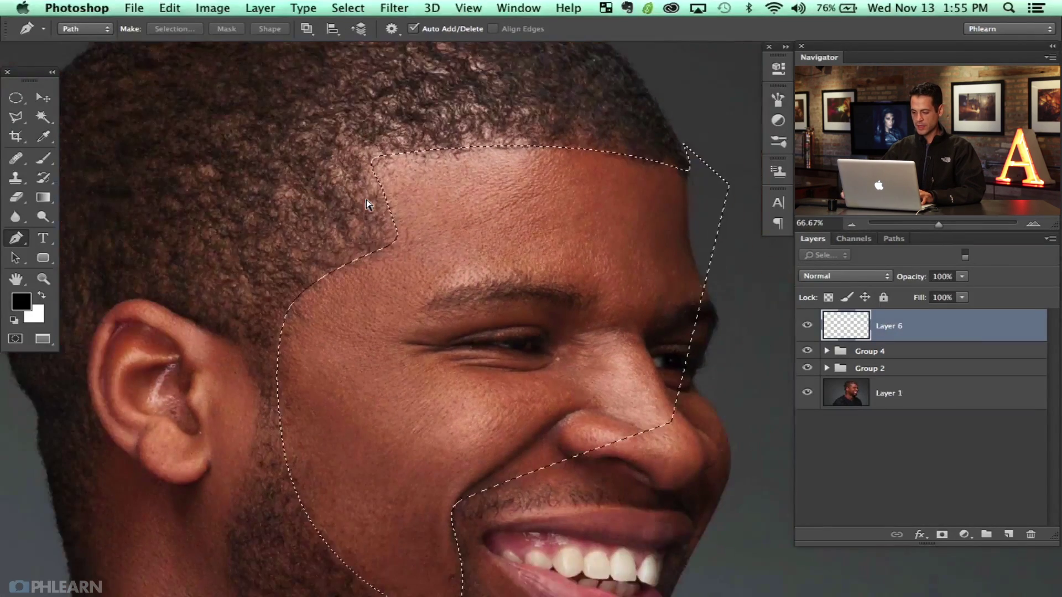
{"action": "left_click_drag", "start_coordinate": [470, 273], "coordinate": [450, 256]}
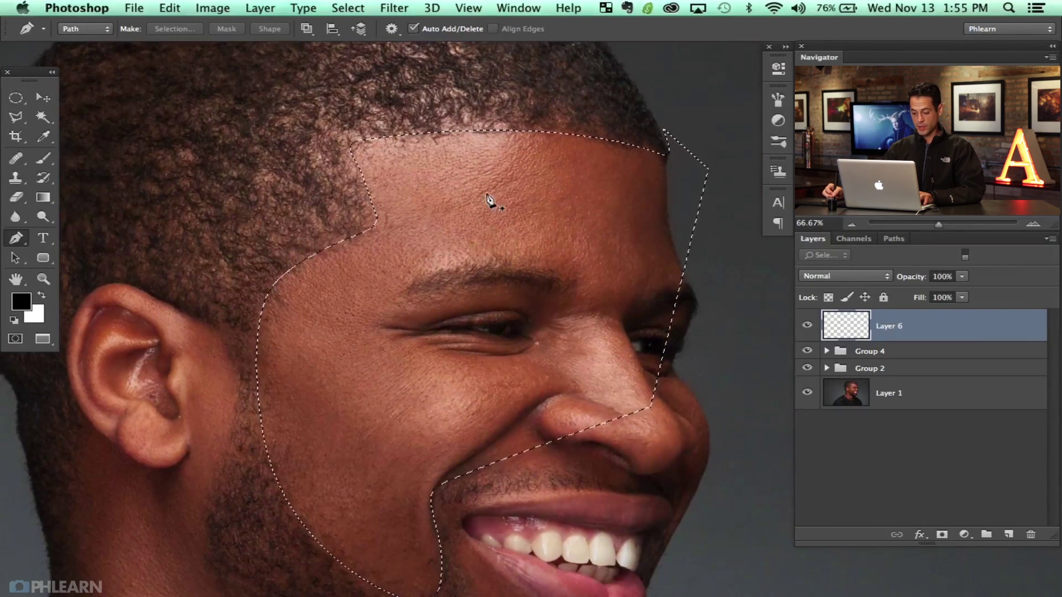
{"action": "key", "text": "q"}
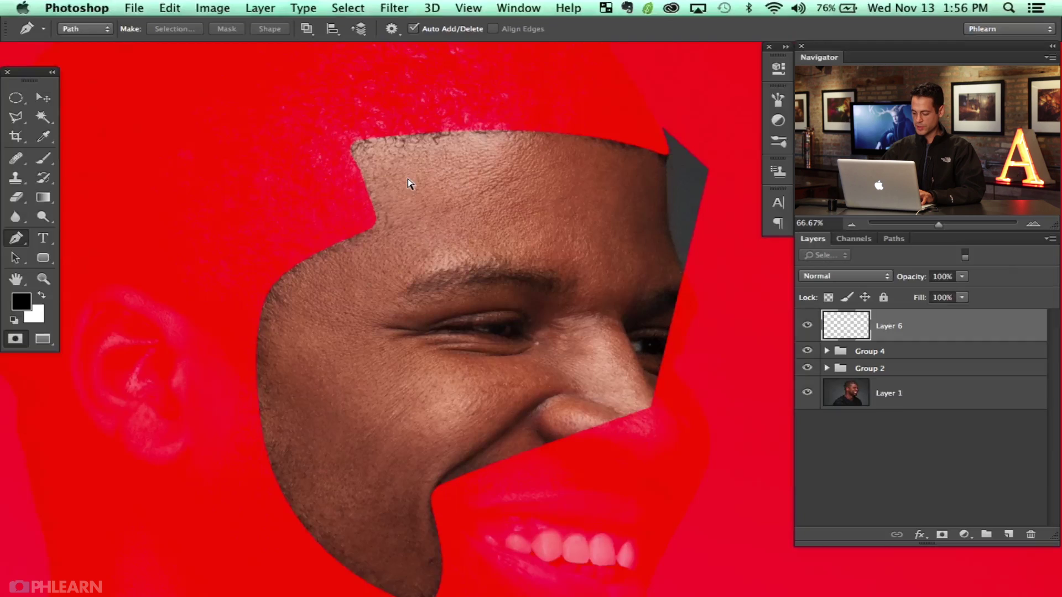
{"action": "key", "text": "super+plus"}
{"action": "left_click_drag", "start_coordinate": [417, 433], "coordinate": [431, 221]}
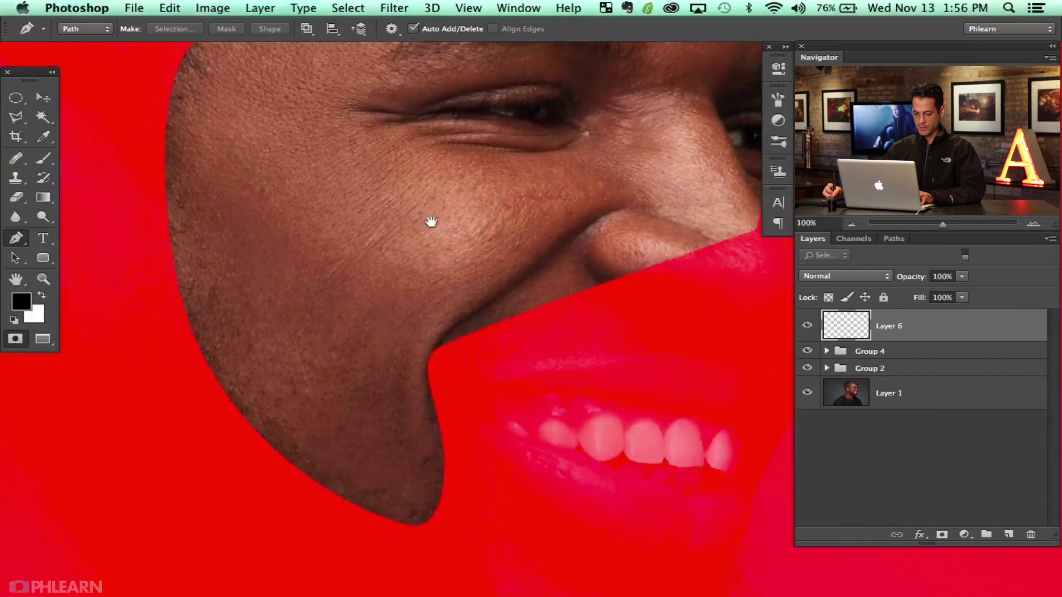
{"action": "left_click_drag", "start_coordinate": [517, 298], "coordinate": [330, 351]}
{"action": "left_click_drag", "start_coordinate": [578, 122], "coordinate": [561, 327]}
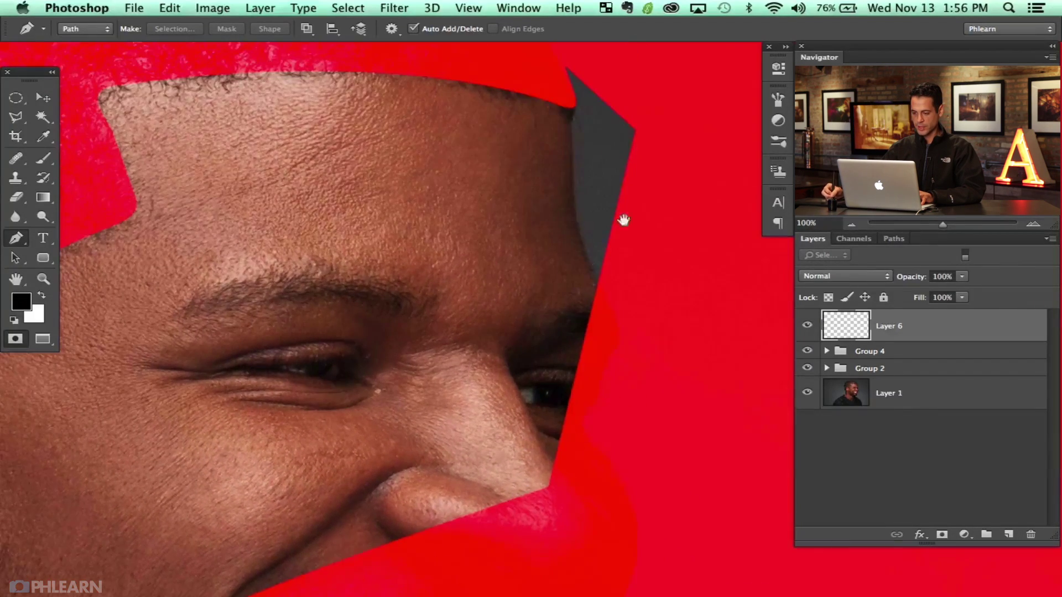
{"action": "left_click_drag", "start_coordinate": [399, 298], "coordinate": [567, 287]}
{"action": "left_click_drag", "start_coordinate": [443, 102], "coordinate": [514, 207]}
{"action": "left_click_drag", "start_coordinate": [444, 208], "coordinate": [448, 233]}
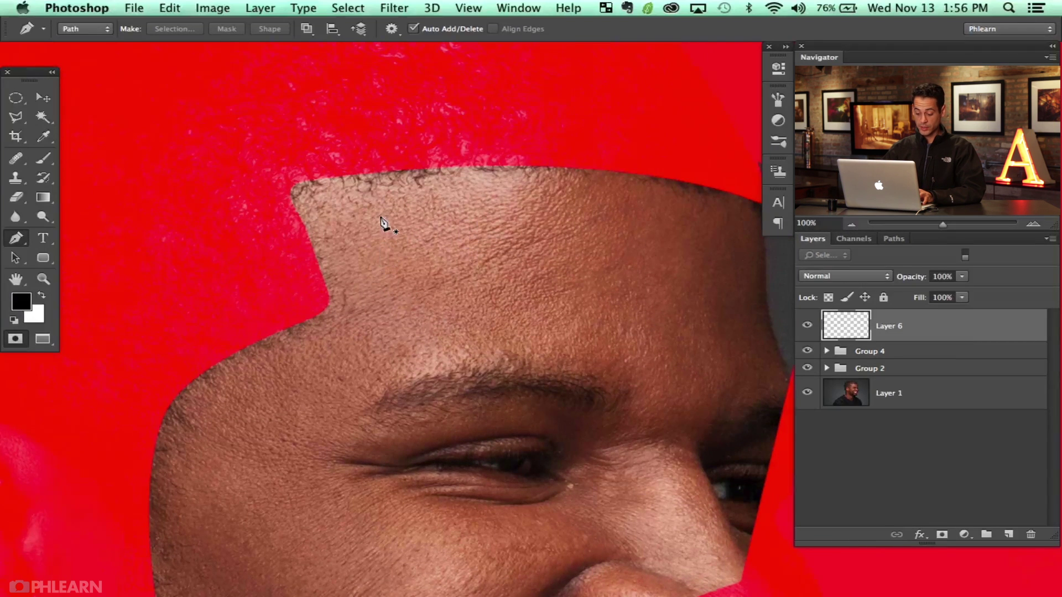
{"action": "scroll", "coordinate": [365, 298], "scroll_direction": "down", "scroll_amount": 2}
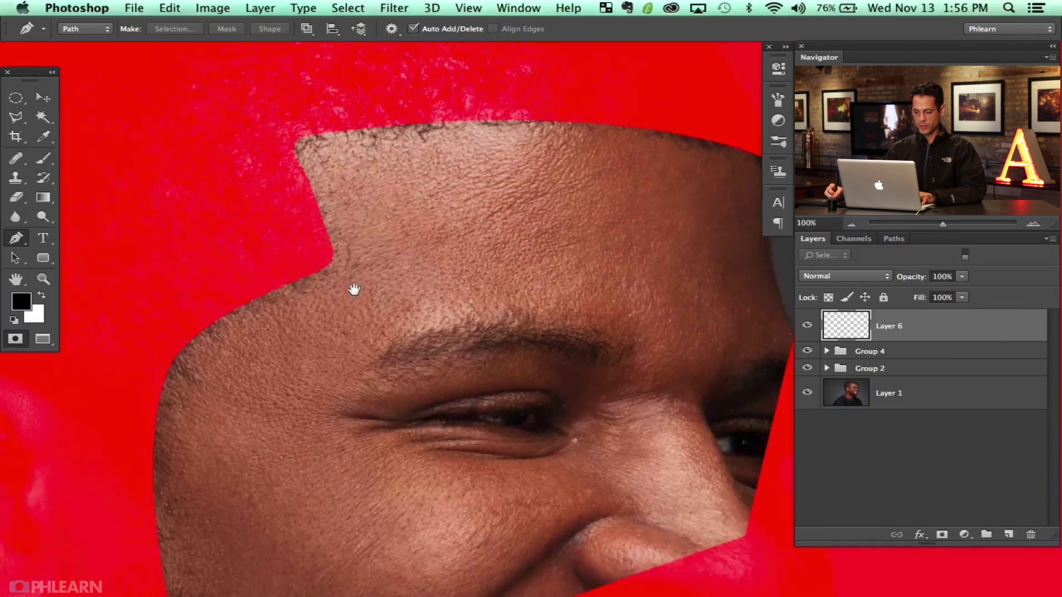
{"action": "key", "text": "q"}
{"action": "key", "text": "q"}
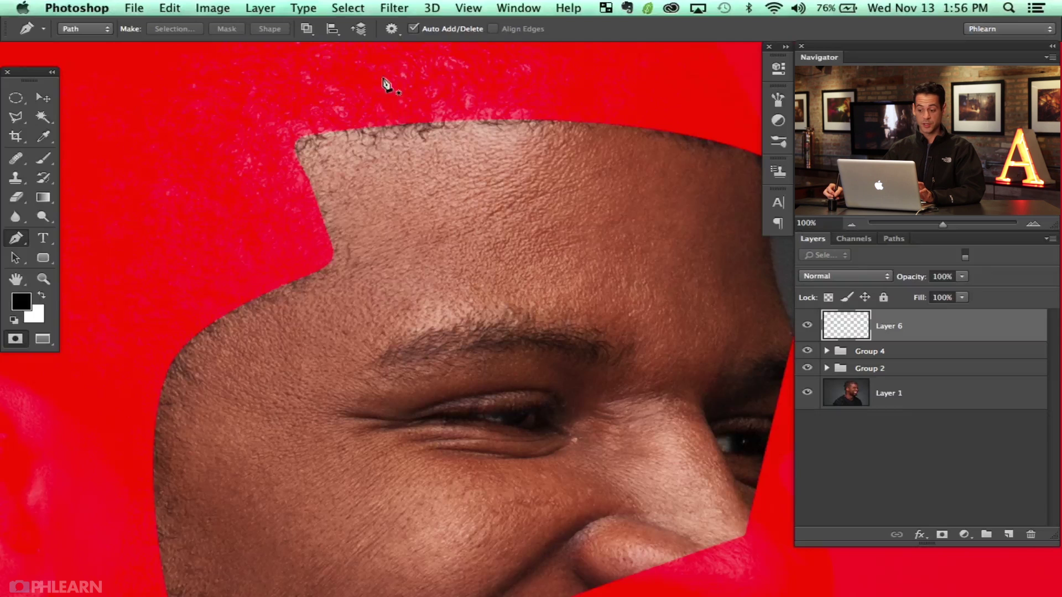
{"action": "left_click", "coordinate": [394, 8]}
{"action": "mouse_move", "coordinate": [436, 197]}
{"action": "left_click", "coordinate": [657, 308]}
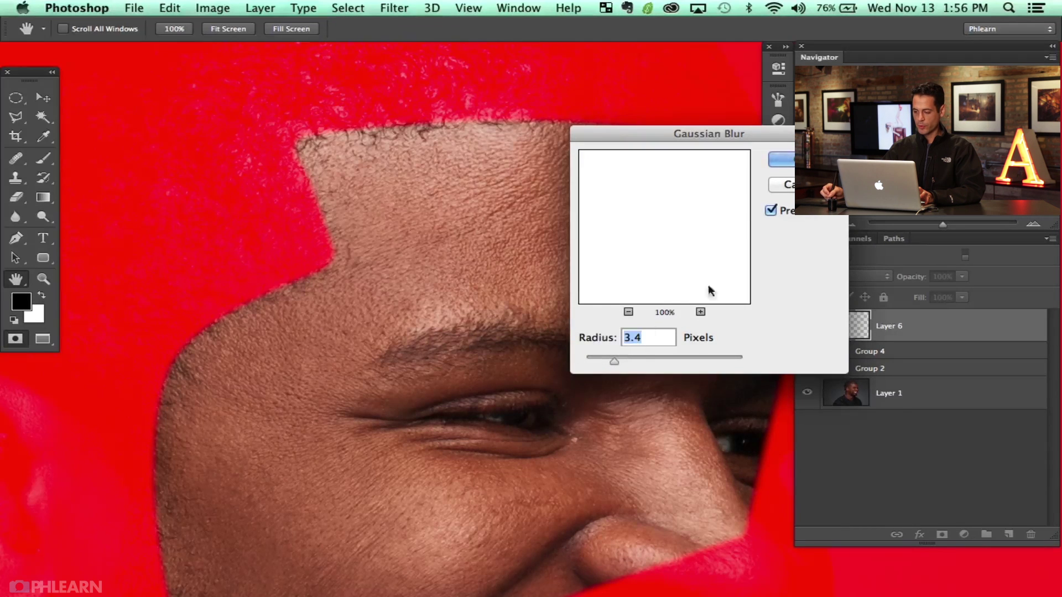
{"action": "key", "text": "Escape"}
{"action": "key", "text": "p"}
Leave Quick Mask mode and hide the selection outline while keeping the face area selected
{"action": "key", "text": "q"}
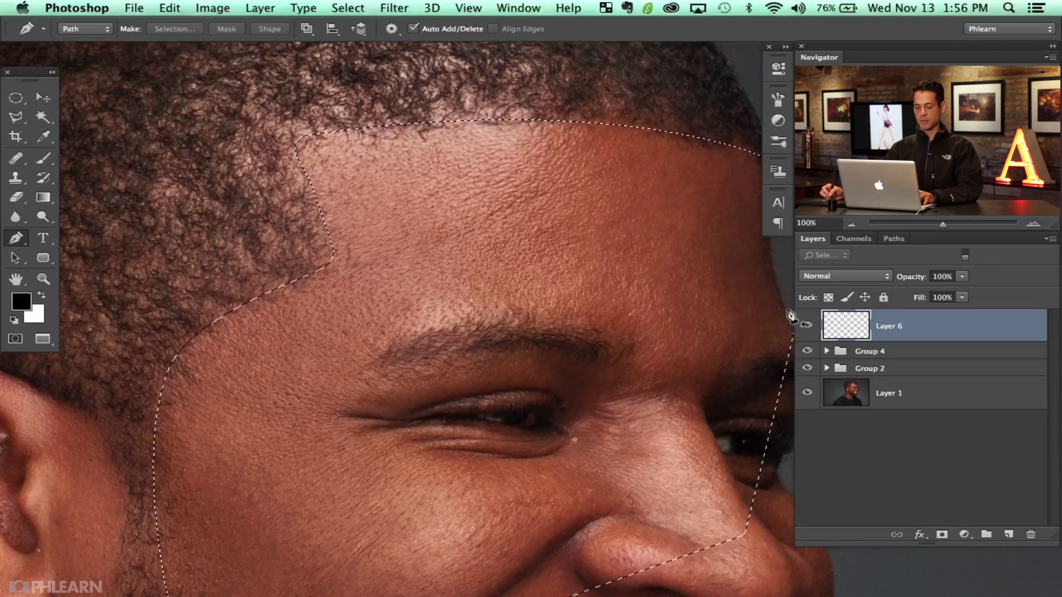
{"action": "scroll", "coordinate": [569, 185], "scroll_direction": "right", "scroll_amount": 5}
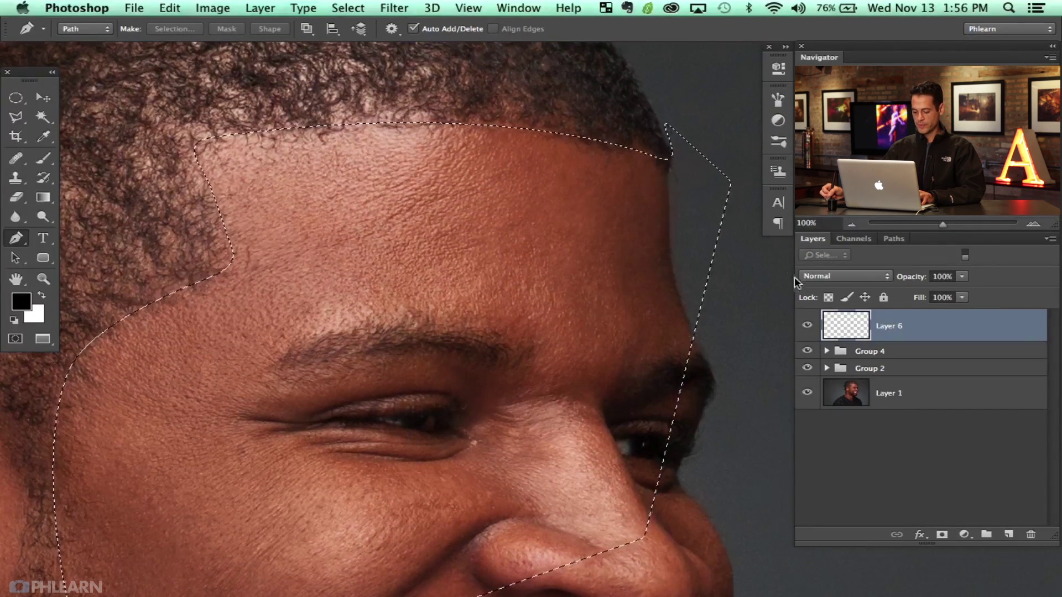
{"action": "key", "text": "super+h"}
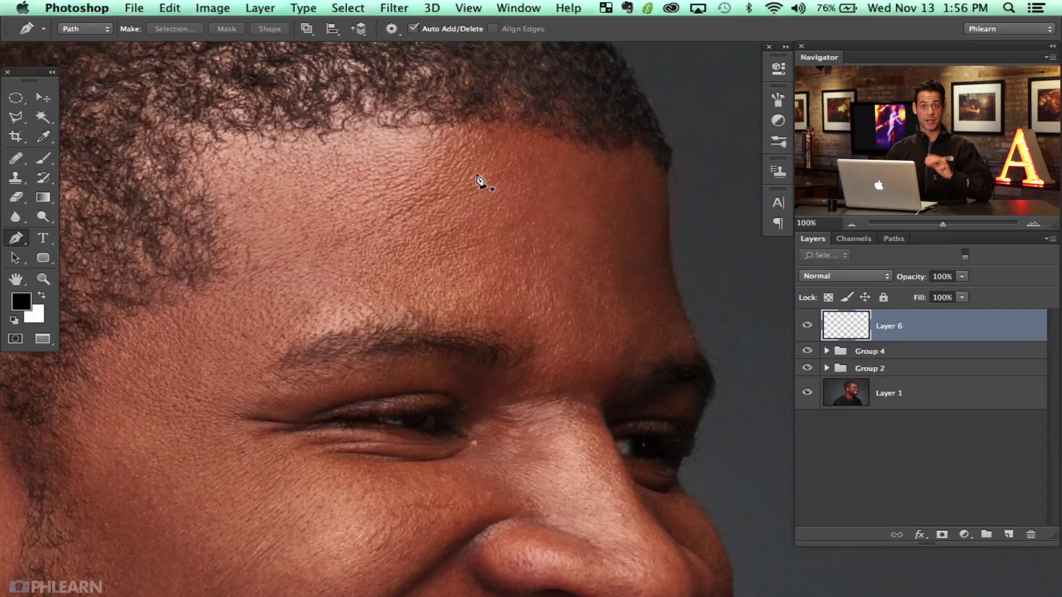
Clone clean skin with the Clone Stamp over stray hairs along the forehead hairline, the temple corner and the edge above the sideburn
{"action": "key", "text": "s"}
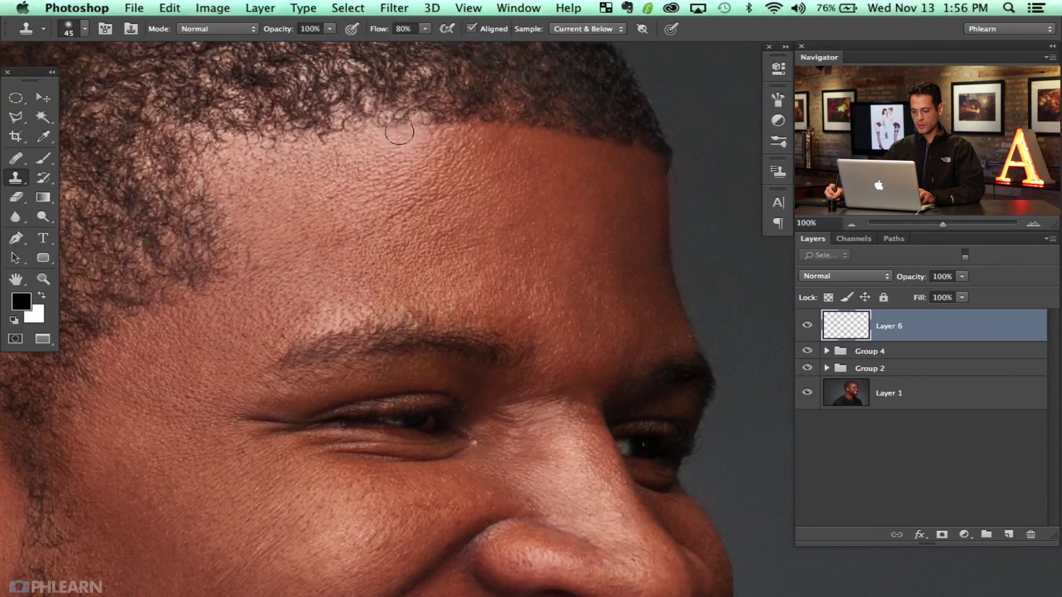
{"action": "left_click", "coordinate": [353, 150], "text": "alt"}
{"action": "left_click", "coordinate": [339, 135]}
{"action": "left_click", "coordinate": [324, 144]}
{"action": "mouse_move", "coordinate": [311, 138]}
{"action": "left_mouse_down"}
{"action": "mouse_move", "coordinate": [278, 143]}
{"action": "mouse_move", "coordinate": [299, 132]}
{"action": "mouse_move", "coordinate": [290, 148]}
{"action": "mouse_move", "coordinate": [229, 139]}
{"action": "mouse_move", "coordinate": [253, 131]}
{"action": "mouse_move", "coordinate": [197, 146]}
{"action": "left_mouse_up"}
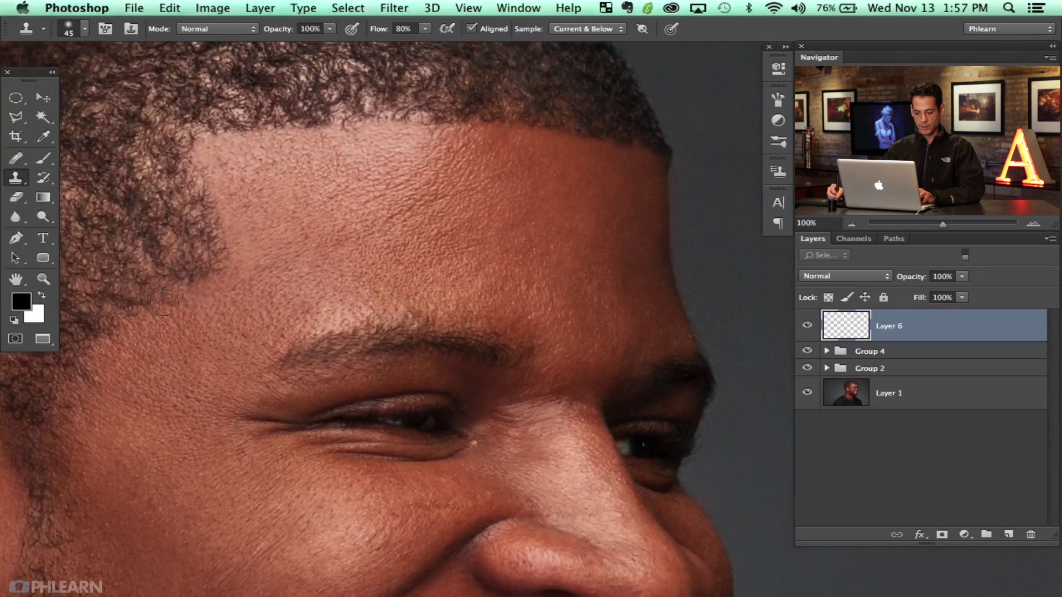
{"action": "scroll", "coordinate": [210, 304], "scroll_direction": "left", "scroll_amount": 4}
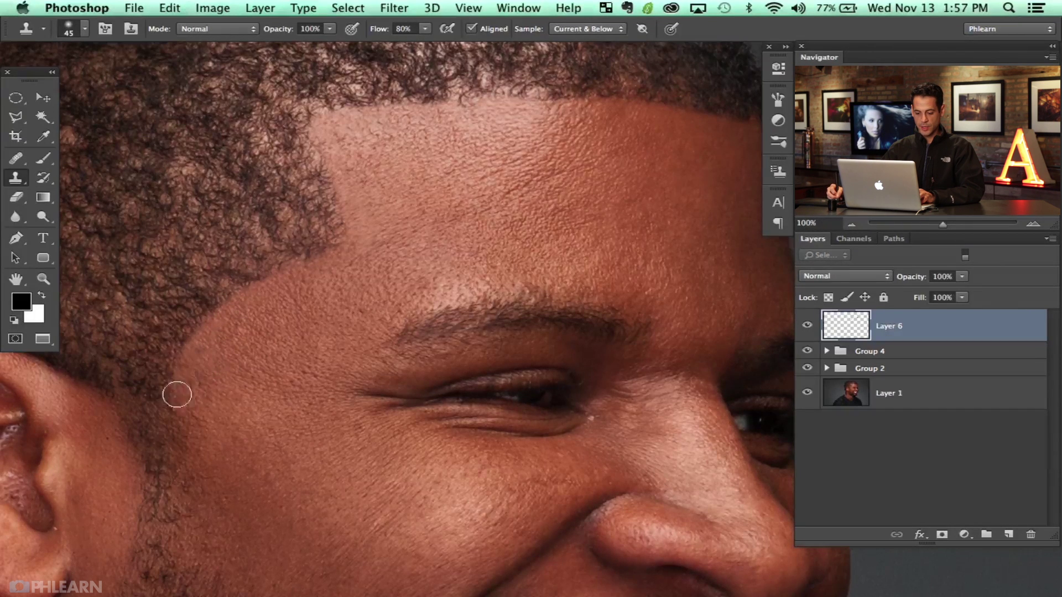
{"action": "mouse_move", "coordinate": [228, 407]}
{"action": "left_mouse_down"}
{"action": "mouse_move", "coordinate": [264, 342]}
{"action": "mouse_move", "coordinate": [207, 340]}
{"action": "mouse_move", "coordinate": [232, 388]}
{"action": "mouse_move", "coordinate": [232, 429]}
{"action": "mouse_move", "coordinate": [217, 416]}
{"action": "left_mouse_up"}
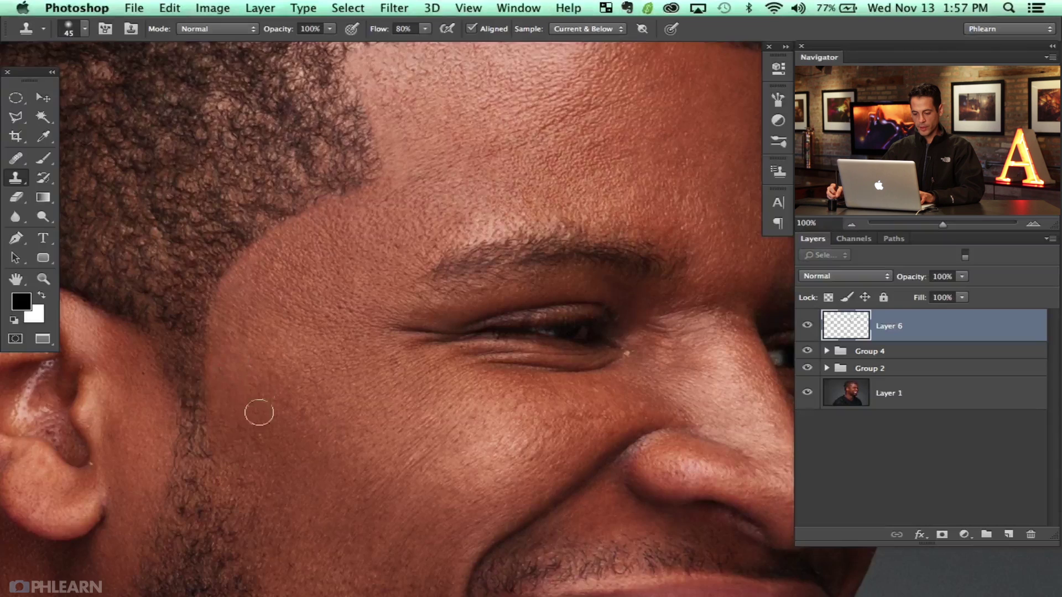
Clone sampled cheek skin over the stray beard hairs along the sideburn and lower cheek, down toward the mouth corner
{"action": "scroll", "coordinate": [260, 365], "scroll_direction": "down", "scroll_amount": 5}
{"action": "left_click", "coordinate": [252, 380], "text": "alt"}
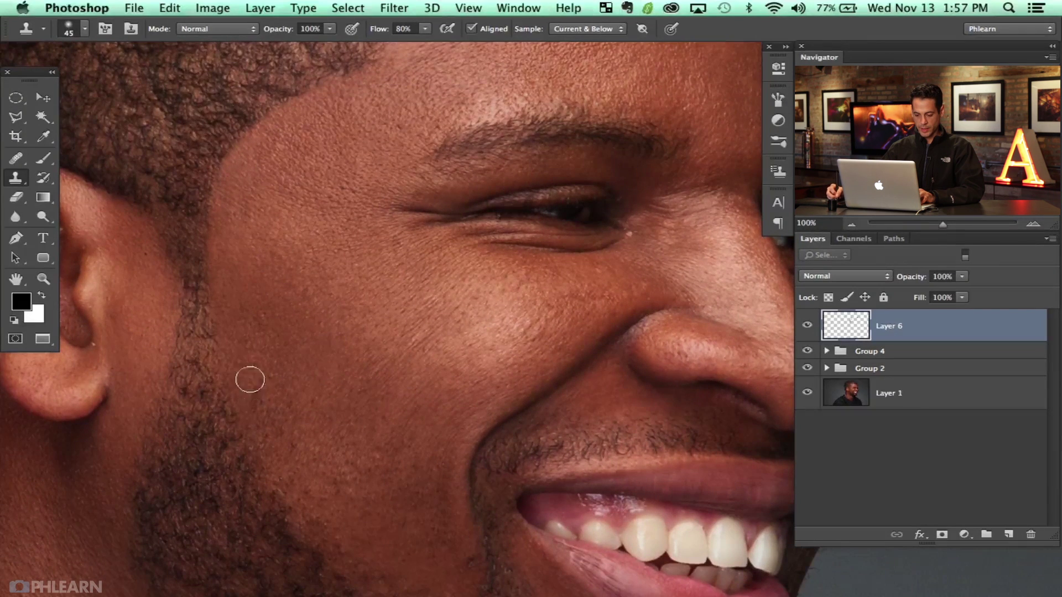
{"action": "left_click_drag", "start_coordinate": [256, 382], "coordinate": [254, 403]}
{"action": "left_click", "coordinate": [267, 403], "text": "alt"}
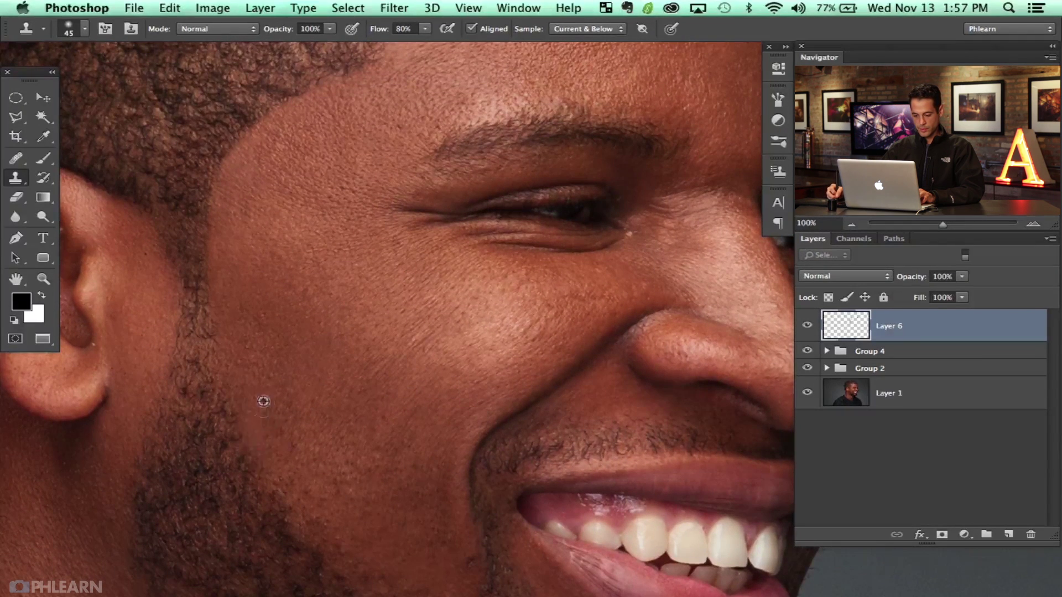
{"action": "mouse_move", "coordinate": [268, 451]}
{"action": "left_mouse_down"}
{"action": "mouse_move", "coordinate": [284, 507]}
{"action": "mouse_move", "coordinate": [268, 453]}
{"action": "mouse_move", "coordinate": [237, 443]}
{"action": "left_mouse_up"}
{"action": "left_click", "coordinate": [241, 397], "text": "alt"}
{"action": "left_click_drag", "start_coordinate": [221, 370], "coordinate": [224, 385]}
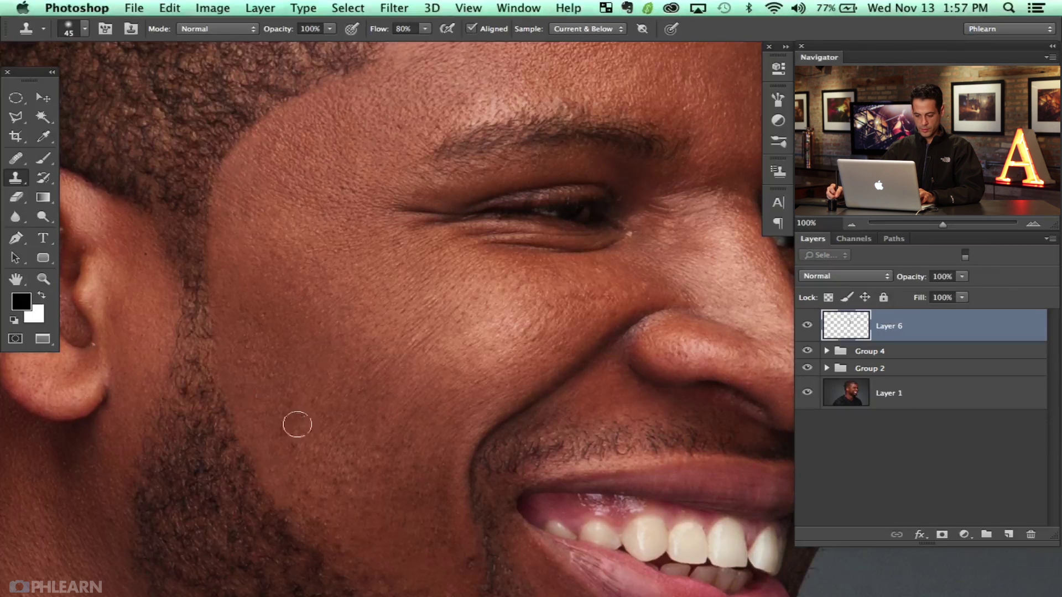
{"action": "scroll", "coordinate": [310, 459], "scroll_direction": "down", "scroll_amount": 3}
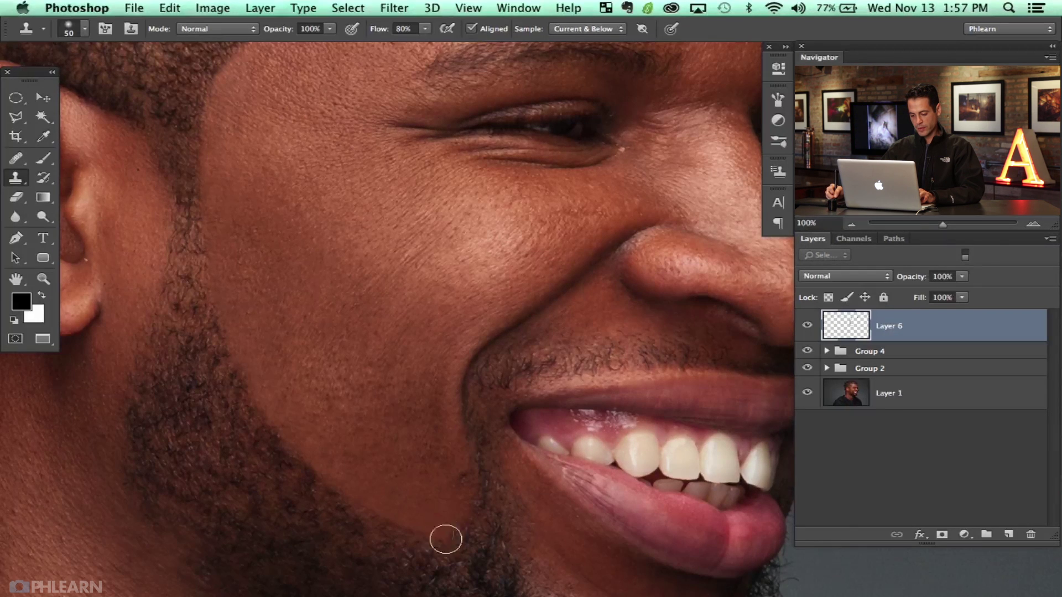
{"action": "mouse_move", "coordinate": [444, 516]}
{"action": "left_mouse_down"}
{"action": "mouse_move", "coordinate": [469, 515]}
{"action": "mouse_move", "coordinate": [449, 519]}
{"action": "mouse_move", "coordinate": [468, 513]}
{"action": "mouse_move", "coordinate": [458, 418]}
{"action": "mouse_move", "coordinate": [447, 475]}
{"action": "left_mouse_up"}
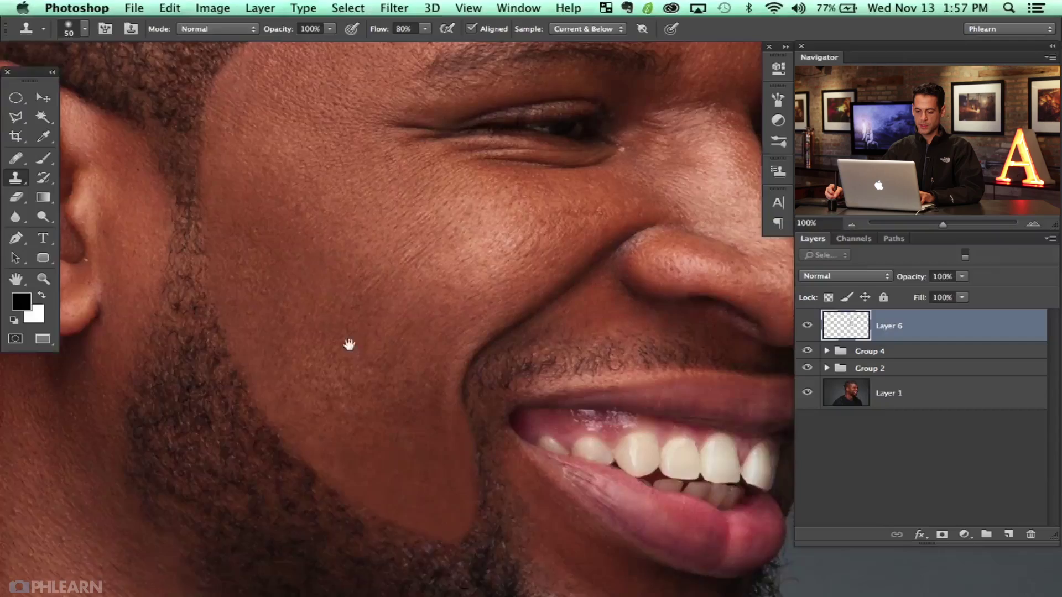
Compare the whole face with Layer 6 hidden and shown to examine the cloned hairline and beard edge
{"action": "left_click_drag", "start_coordinate": [364, 258], "coordinate": [365, 391]}
{"action": "left_click_drag", "start_coordinate": [371, 289], "coordinate": [315, 431]}
{"action": "left_click_drag", "start_coordinate": [430, 365], "coordinate": [326, 376]}
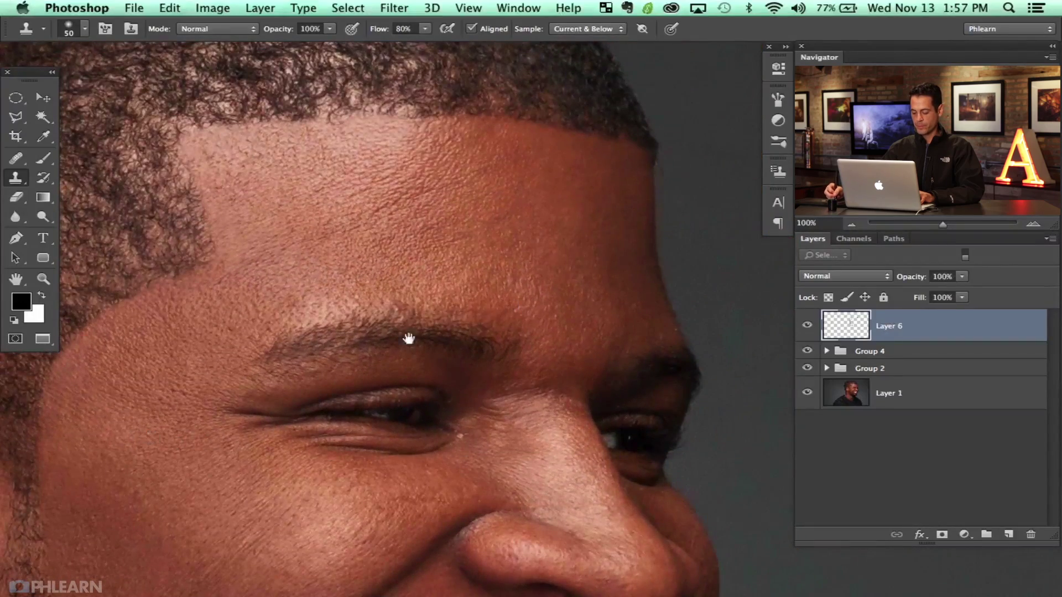
{"action": "key", "text": "super+minus"}
{"action": "key", "text": "super+minus"}
{"action": "mouse_move", "coordinate": [328, 408]}
{"action": "left_mouse_down"}
{"action": "mouse_move", "coordinate": [311, 323]}
{"action": "mouse_move", "coordinate": [385, 334]}
{"action": "left_mouse_up"}
{"action": "left_click", "coordinate": [806, 327]}
{"action": "left_click", "coordinate": [806, 327]}
{"action": "left_click", "coordinate": [806, 327]}
{"action": "left_click", "coordinate": [805, 327]}
{"action": "left_click", "coordinate": [804, 328]}
{"action": "left_click", "coordinate": [801, 330]}
{"action": "left_click", "coordinate": [803, 331]}
{"action": "left_click", "coordinate": [804, 331]}
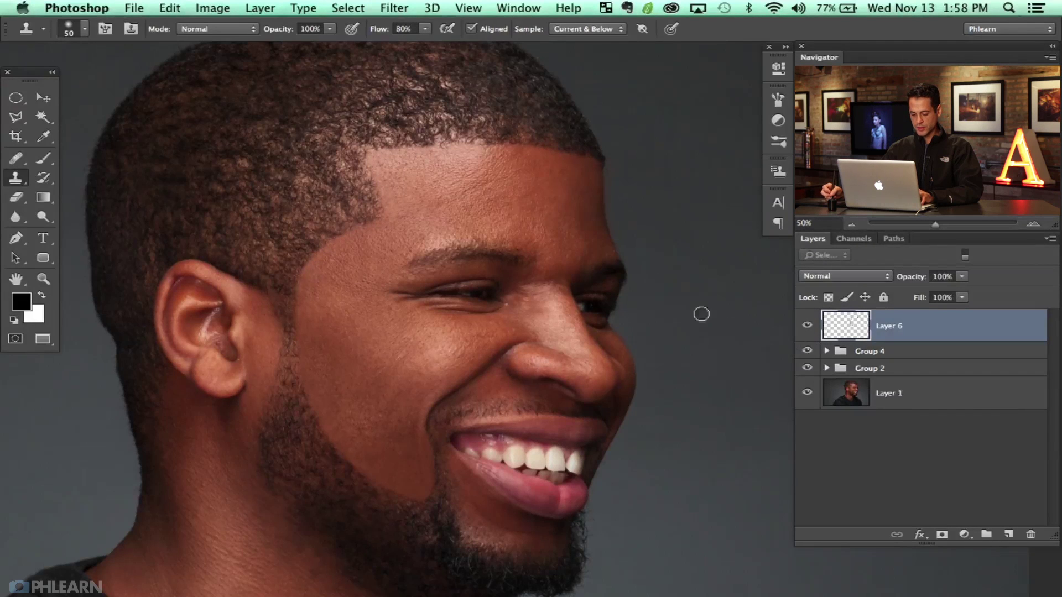
Add a layer mask to Layer 6 and paint it black at 40% flow to soften the cloned edge on the lower cheek
{"action": "key", "text": "e"}
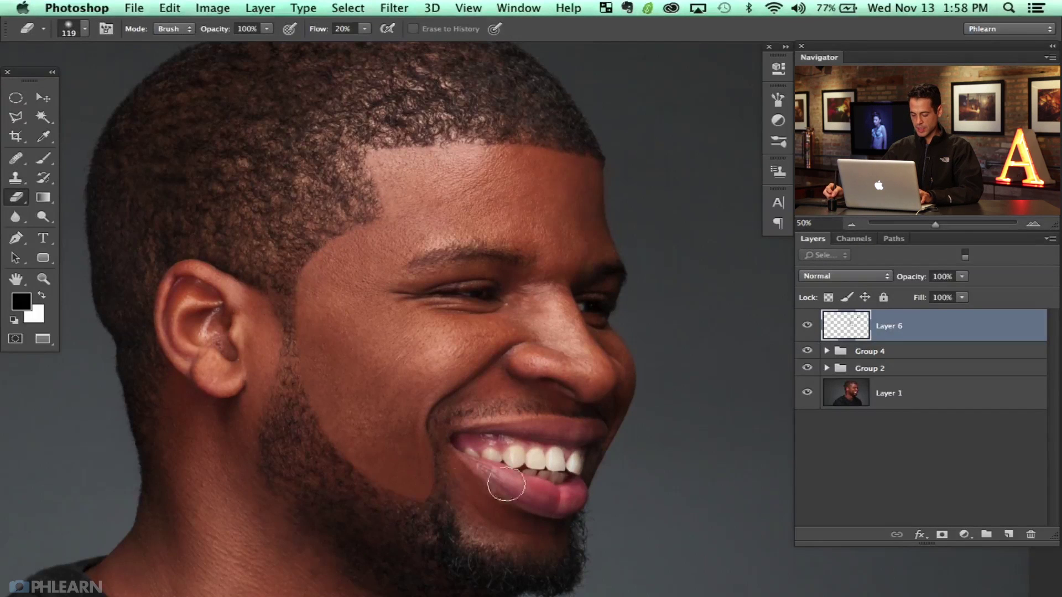
{"action": "left_click", "coordinate": [943, 538]}
{"action": "key", "text": "b"}
{"action": "mouse_move", "coordinate": [440, 517]}
{"action": "left_mouse_down"}
{"action": "mouse_move", "coordinate": [486, 517]}
{"action": "mouse_move", "coordinate": [360, 500]}
{"action": "mouse_move", "coordinate": [372, 493]}
{"action": "mouse_move", "coordinate": [407, 507]}
{"action": "mouse_move", "coordinate": [392, 503]}
{"action": "left_mouse_up"}
{"action": "key", "text": "x"}
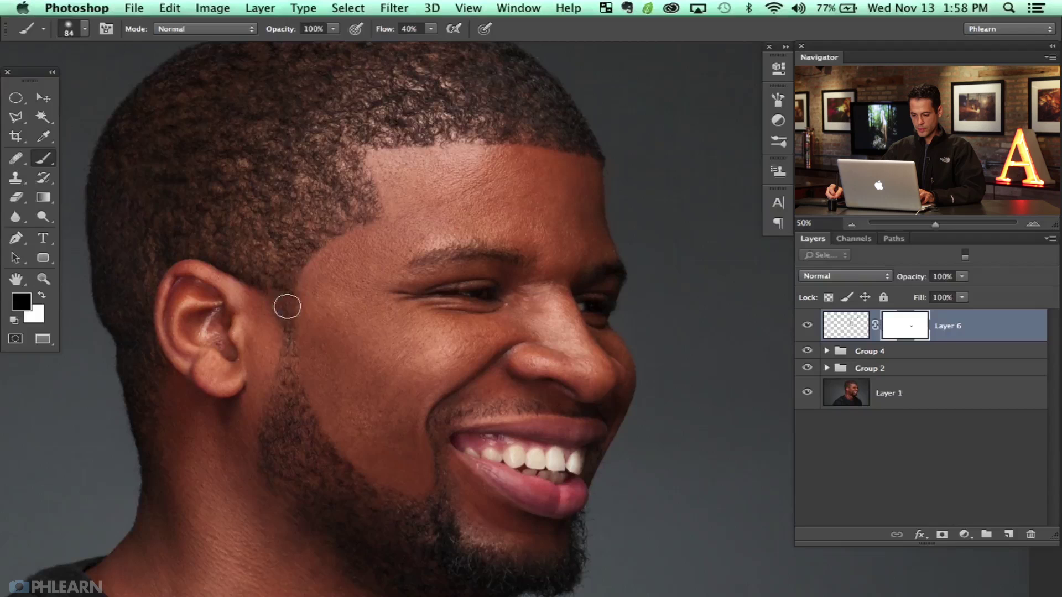
{"action": "mouse_move", "coordinate": [398, 486]}
{"action": "left_mouse_down"}
{"action": "mouse_move", "coordinate": [441, 502]}
{"action": "mouse_move", "coordinate": [405, 486]}
{"action": "left_mouse_up"}
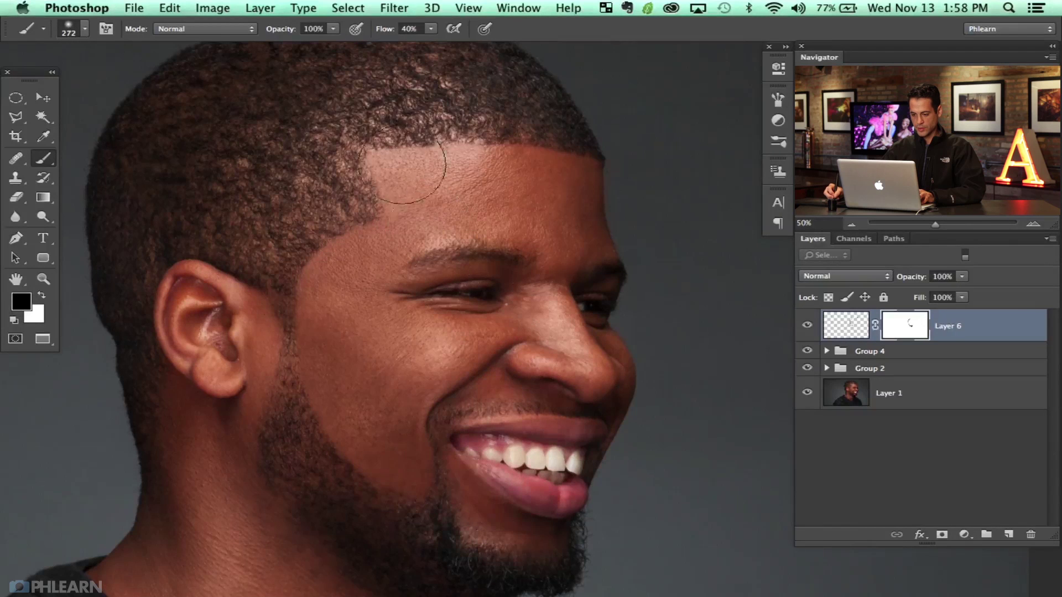
Check Layer 6 on and off, and paint black on its mask to soften the cloned edge around the temple
{"action": "left_click", "coordinate": [808, 327]}
{"action": "left_click", "coordinate": [808, 327]}
{"action": "left_click", "coordinate": [807, 327]}
{"action": "left_click", "coordinate": [807, 327]}
{"action": "left_click", "coordinate": [807, 327]}
{"action": "left_click", "coordinate": [807, 327]}
{"action": "left_click_drag", "start_coordinate": [356, 252], "coordinate": [332, 235]}
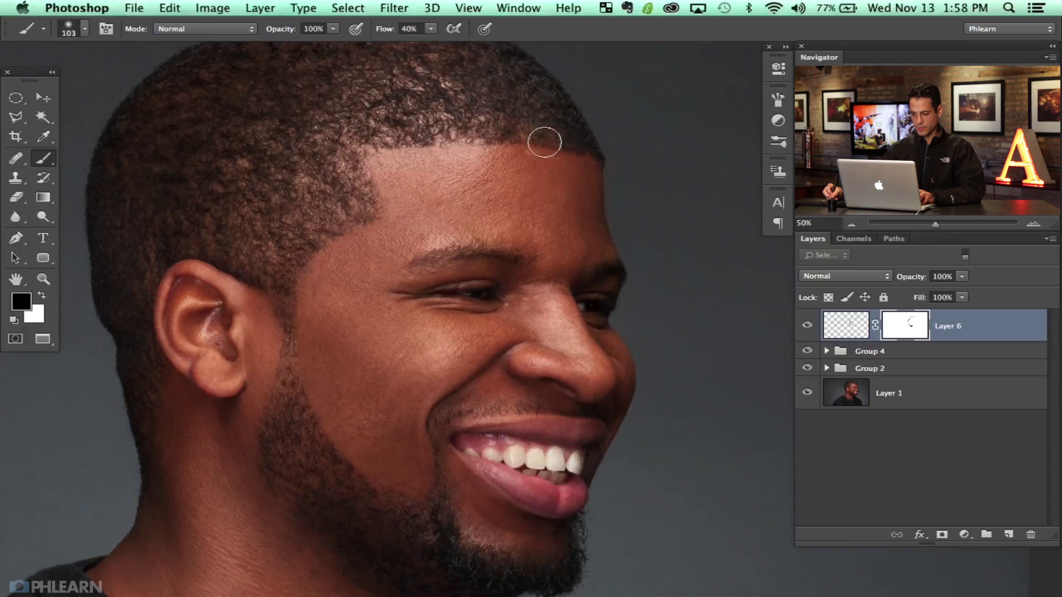
Compare the portrait with and without Layer 6, and examine the blended hairline, cheek and beard edges
{"action": "left_click", "coordinate": [808, 327]}
{"action": "left_click", "coordinate": [808, 327]}
{"action": "left_click", "coordinate": [808, 326]}
{"action": "left_click", "coordinate": [808, 327]}
{"action": "left_click_drag", "start_coordinate": [504, 441], "coordinate": [490, 387]}
{"action": "key", "text": "super+equal"}
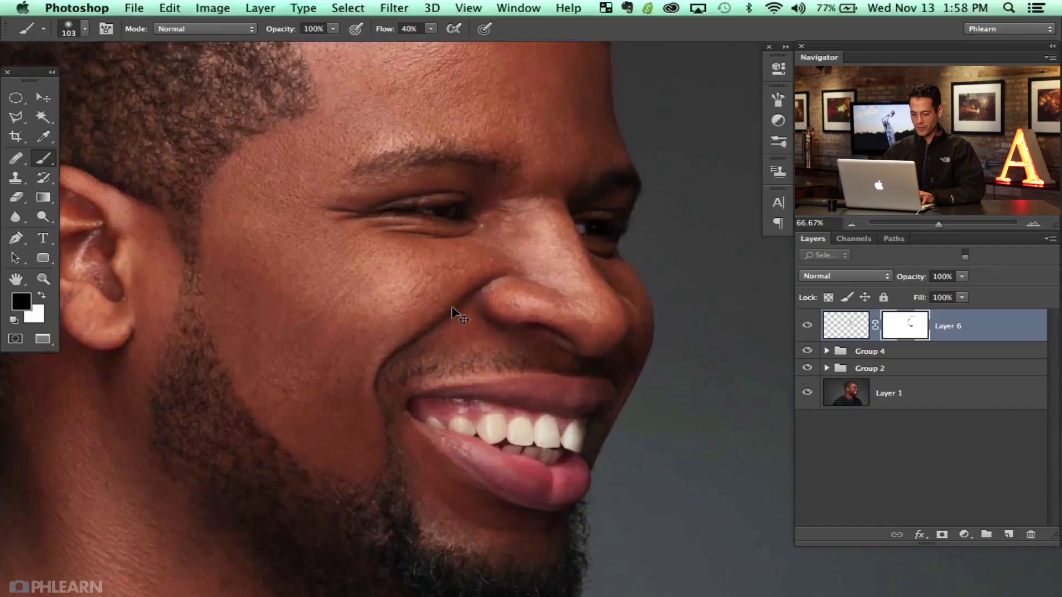
{"action": "key", "text": "super+minus"}
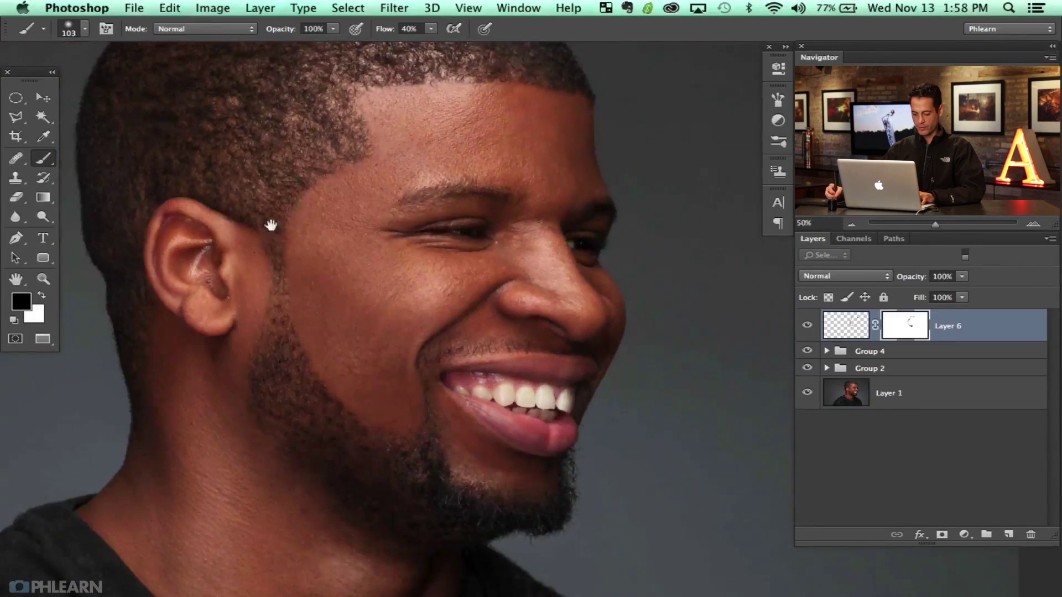
{"action": "left_click_drag", "start_coordinate": [307, 378], "coordinate": [313, 413]}
{"action": "left_click_drag", "start_coordinate": [423, 492], "coordinate": [418, 422]}
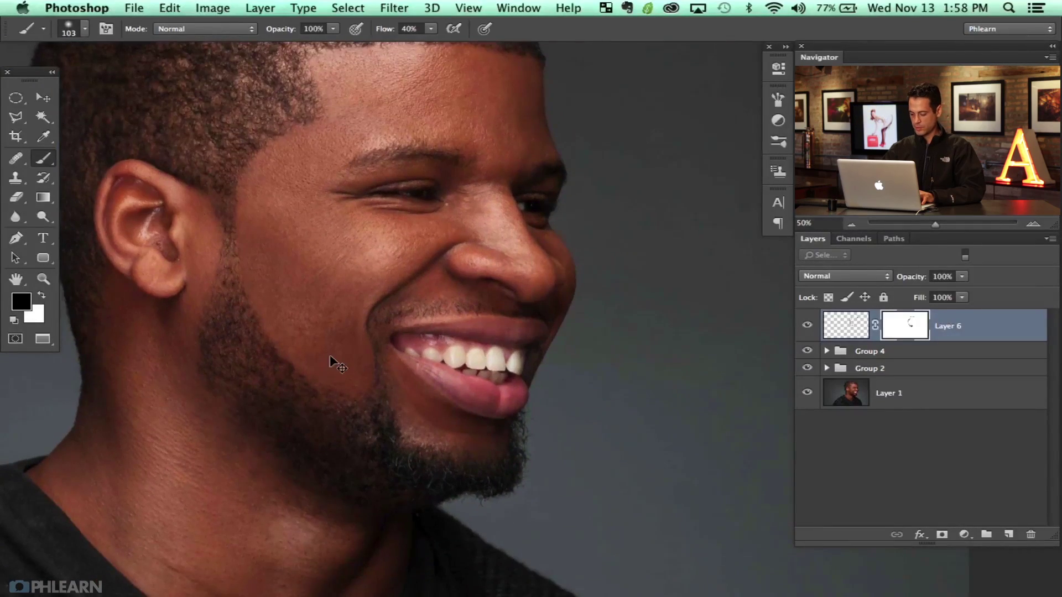
Add a new empty layer and start a pen path above the upper lip, around the mouth corner and down to the chin beard
{"action": "key", "text": "super+equal"}
{"action": "left_click_drag", "start_coordinate": [276, 373], "coordinate": [272, 190]}
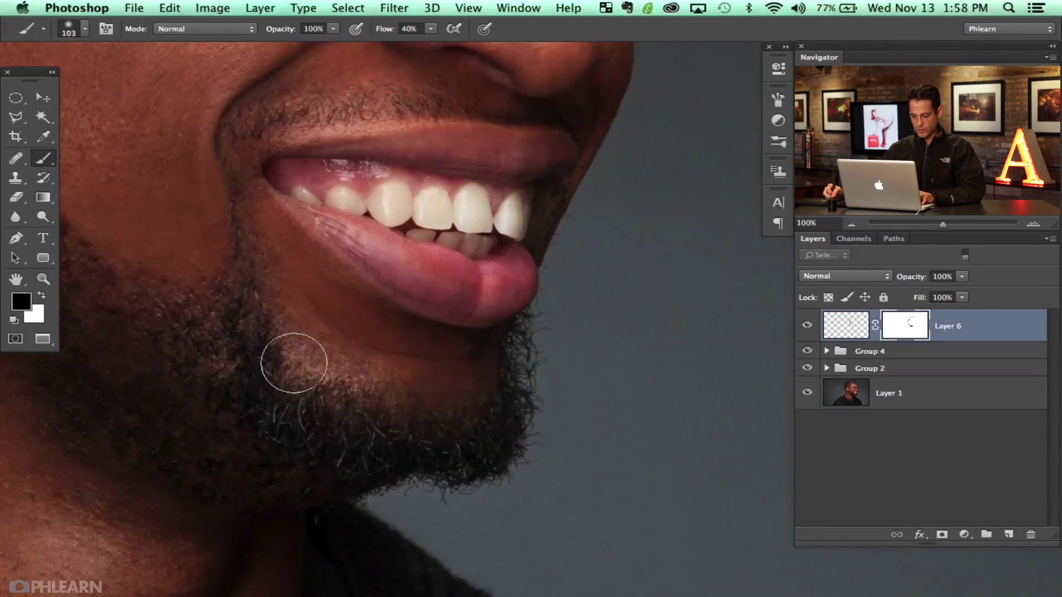
{"action": "key", "text": "super+shift+alt+n"}
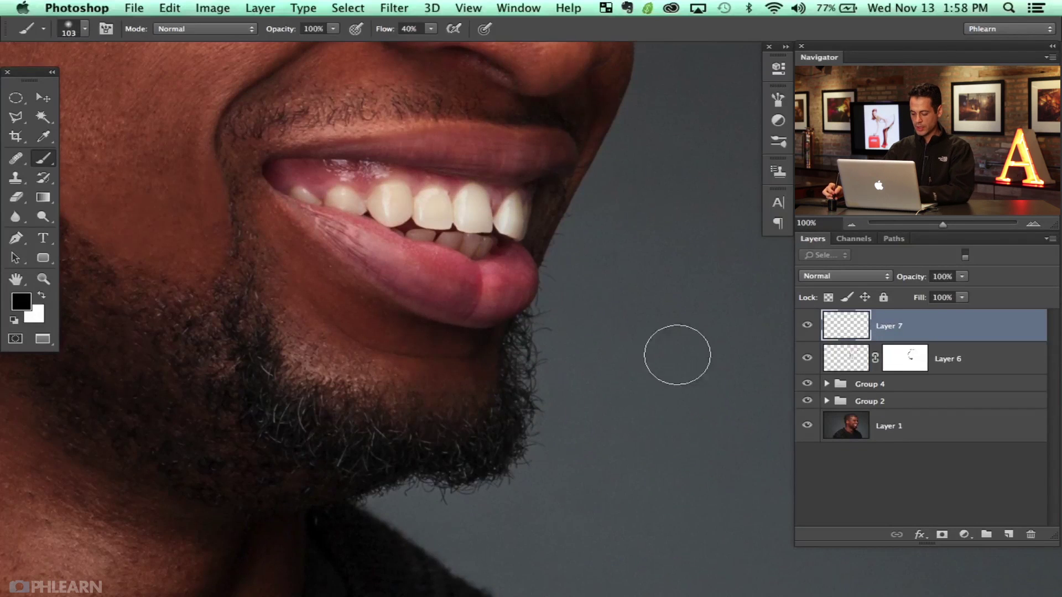
{"action": "key", "text": "p"}
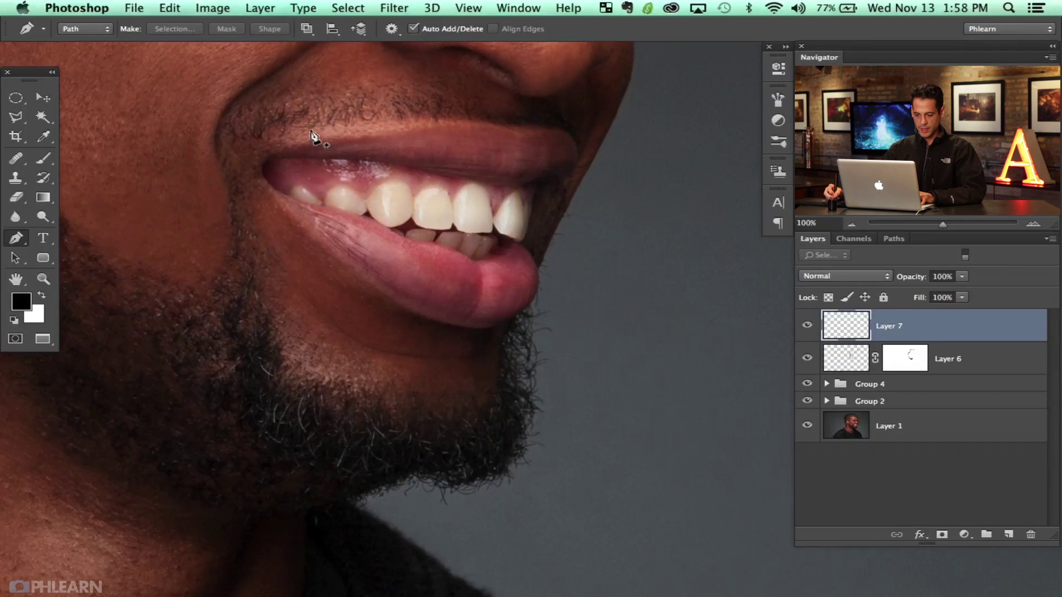
{"action": "left_click_drag", "start_coordinate": [262, 135], "coordinate": [312, 126]}
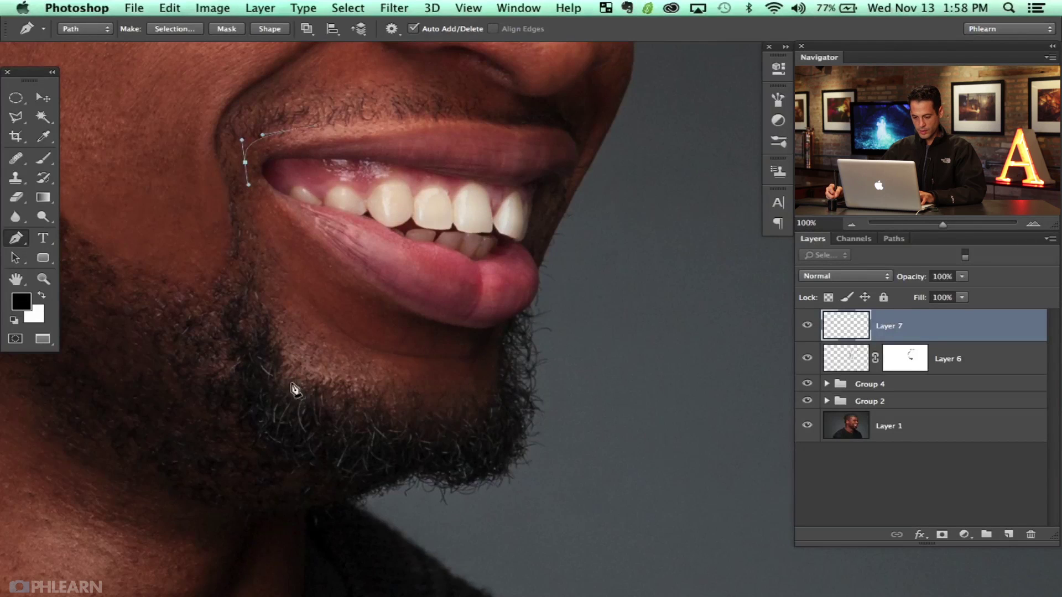
{"action": "left_click_drag", "start_coordinate": [273, 334], "coordinate": [278, 358]}
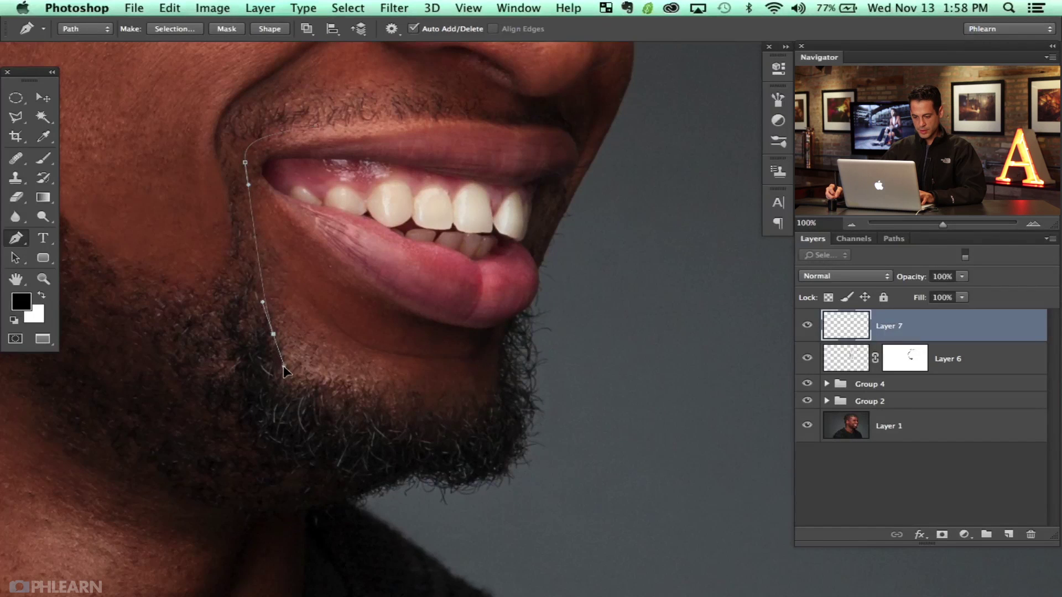
{"action": "left_click_drag", "start_coordinate": [325, 384], "coordinate": [345, 387]}
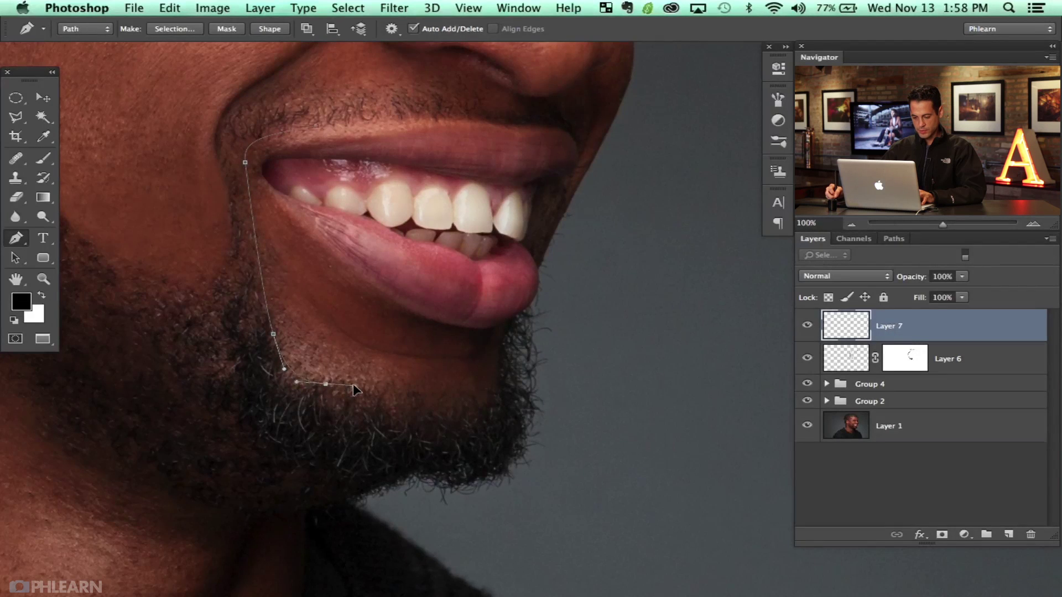
Reshape the path beside the mouth and extend it across the chin's beard edge, removing the extra mid-chin anchor
{"action": "left_click_drag", "start_coordinate": [273, 334], "coordinate": [265, 304]}
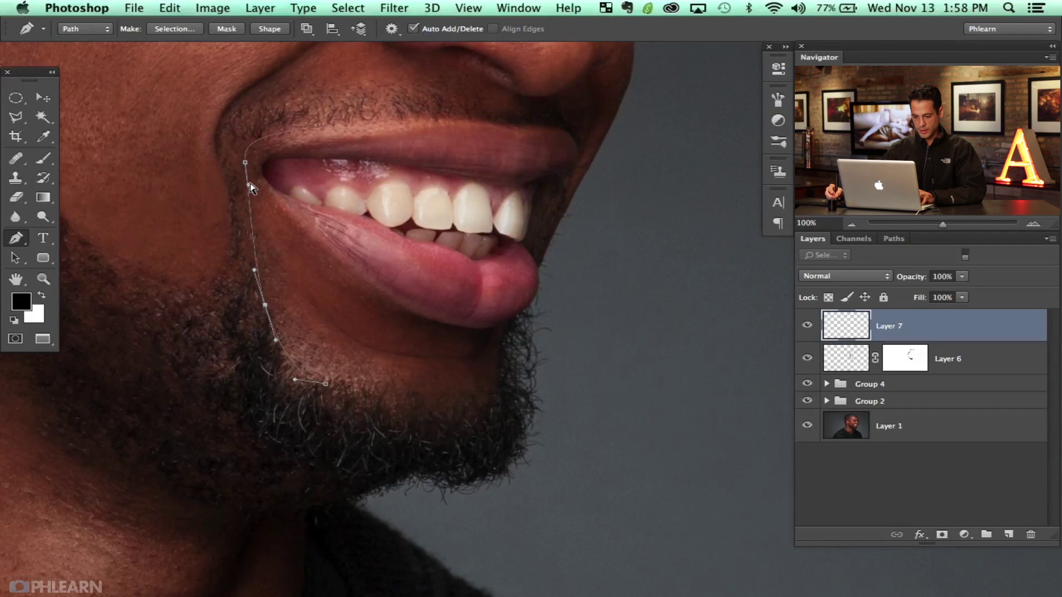
{"action": "left_click_drag", "start_coordinate": [434, 390], "coordinate": [445, 393]}
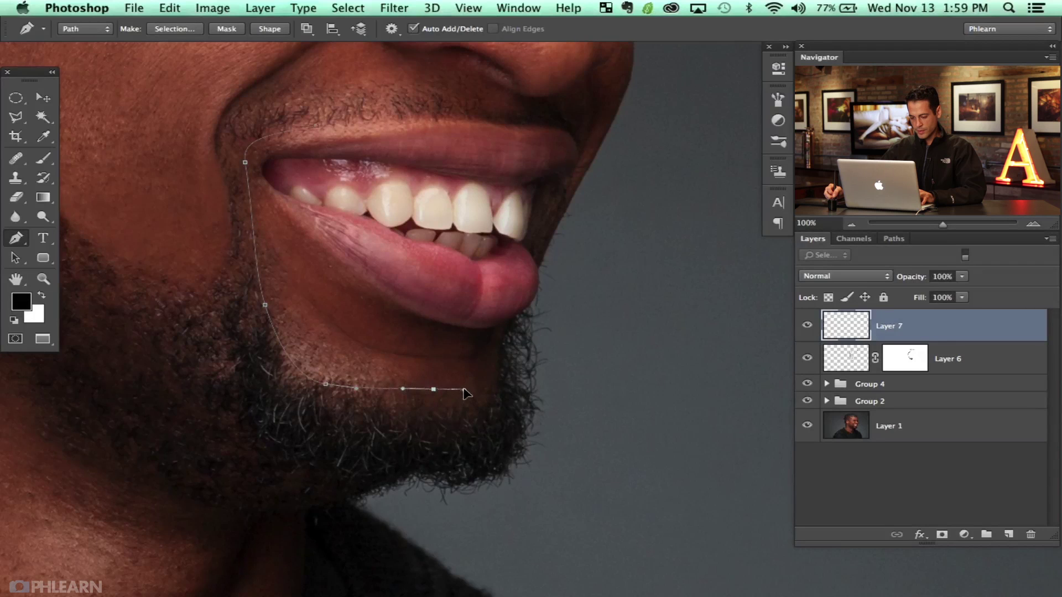
{"action": "left_click_drag", "start_coordinate": [496, 399], "coordinate": [508, 405]}
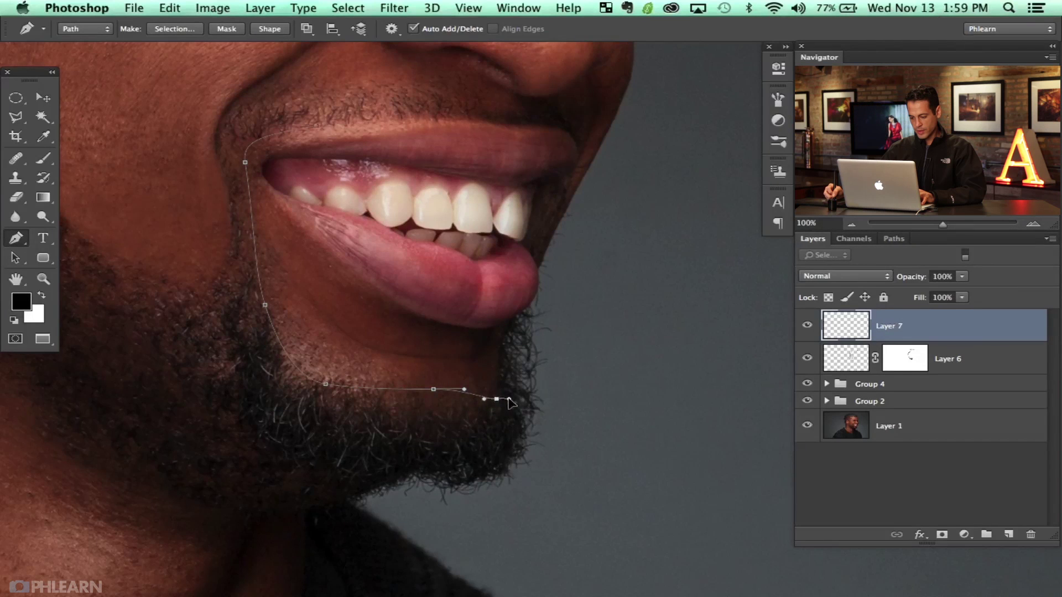
{"action": "left_click_drag", "start_coordinate": [433, 390], "coordinate": [415, 390]}
{"action": "left_click", "coordinate": [416, 390]}
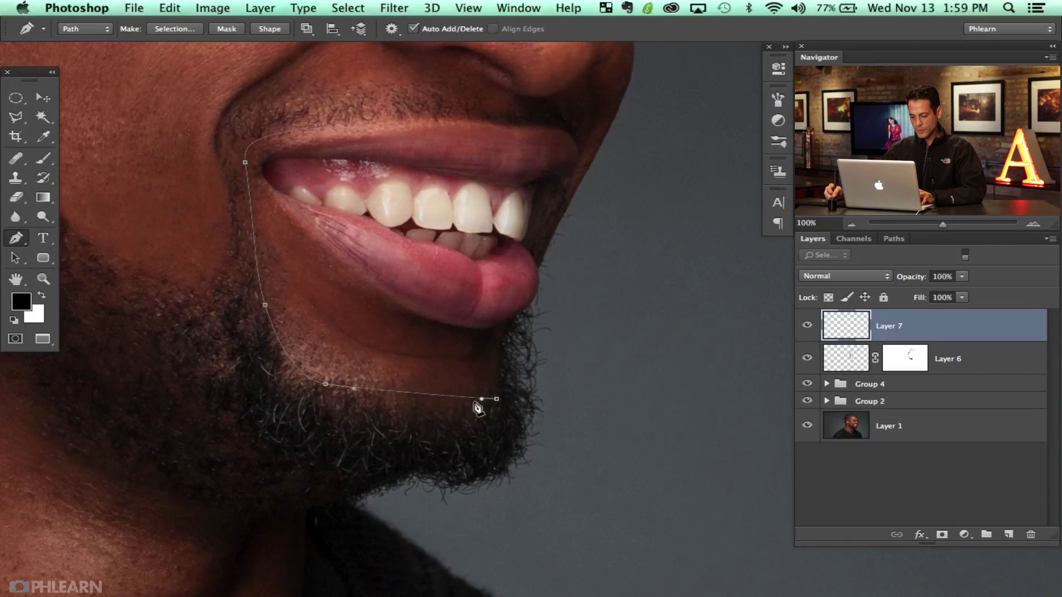
{"action": "left_click_drag", "start_coordinate": [481, 399], "coordinate": [429, 386]}
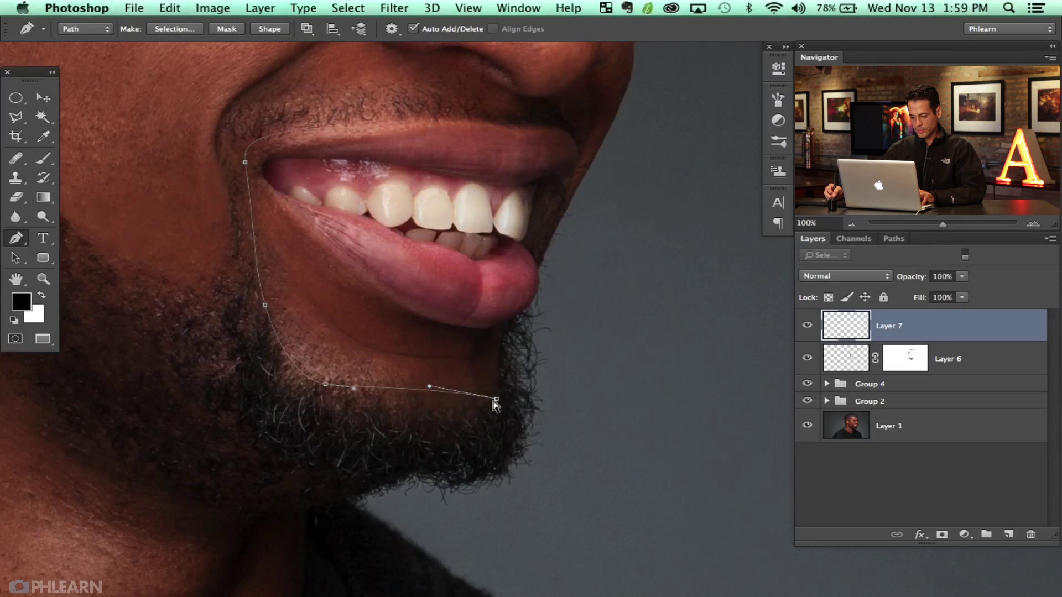
{"action": "left_click_drag", "start_coordinate": [495, 400], "coordinate": [490, 401]}
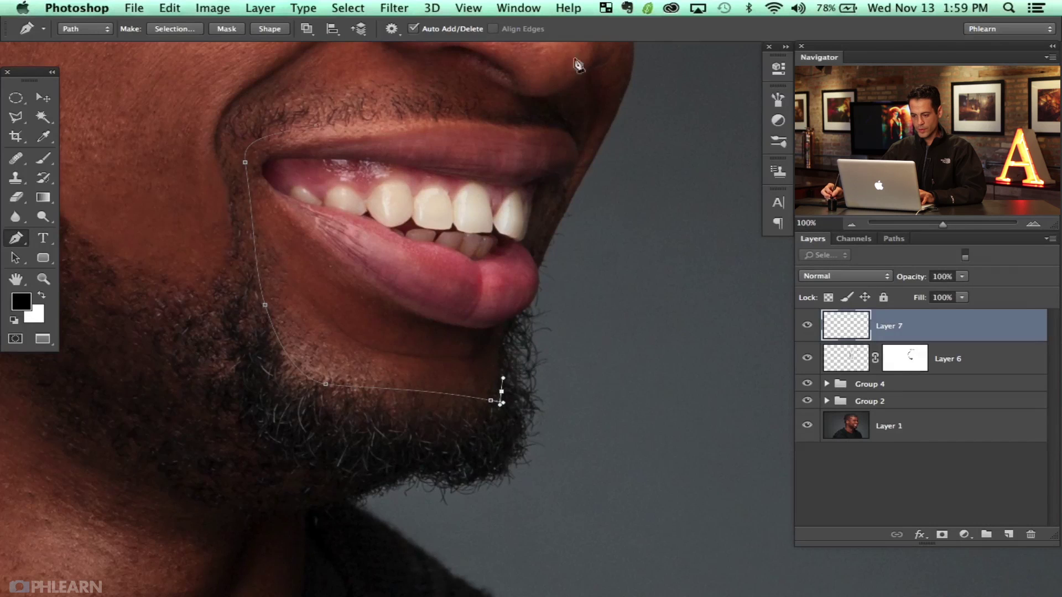
Run the path up outside the lips, close it above the upper lip, and fine-tune its upper anchors
{"action": "left_click_drag", "start_coordinate": [582, 146], "coordinate": [571, 132]}
{"action": "left_click_drag", "start_coordinate": [494, 122], "coordinate": [482, 122]}
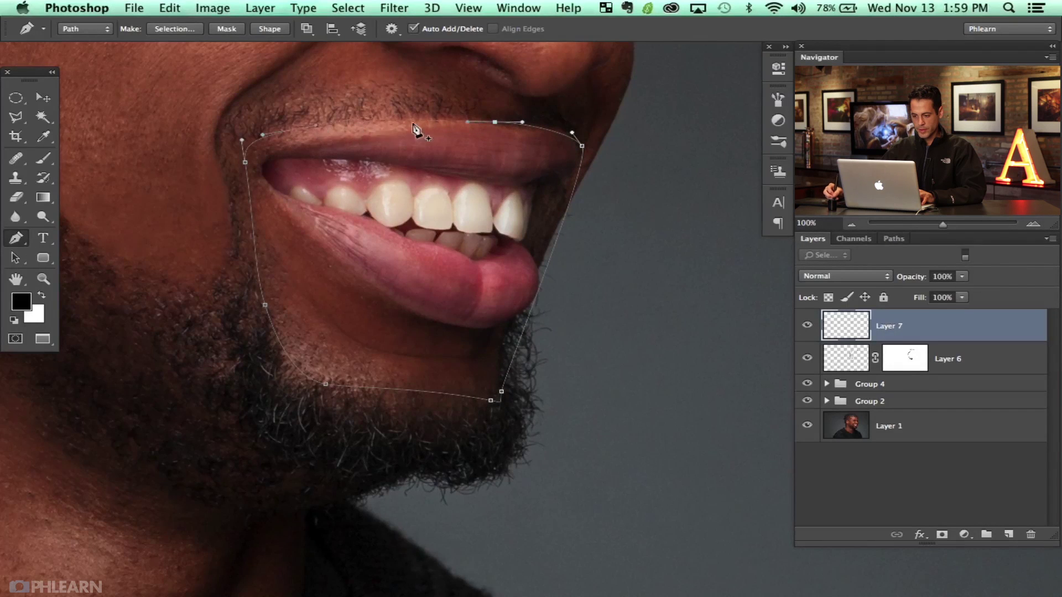
{"action": "double_click", "coordinate": [367, 119], "text": "super"}
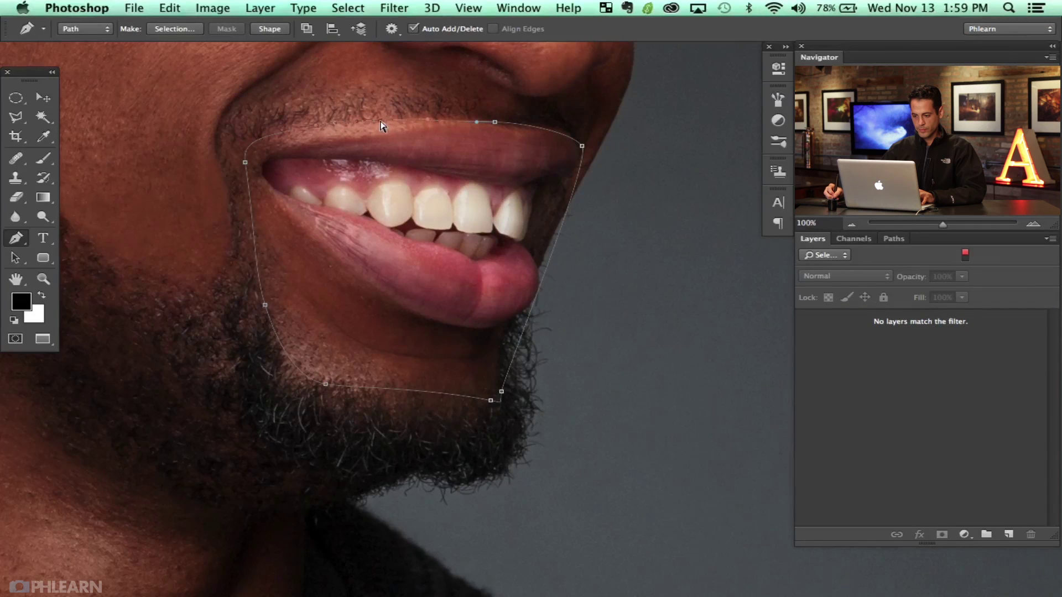
{"action": "left_click_drag", "start_coordinate": [493, 121], "coordinate": [491, 119]}
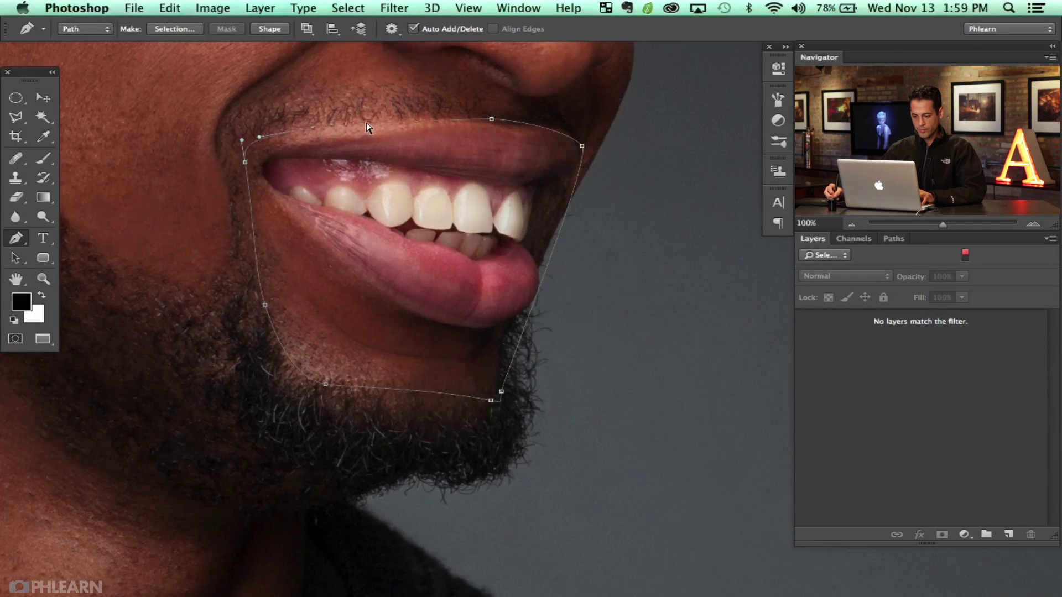
{"action": "left_click_drag", "start_coordinate": [321, 287], "coordinate": [338, 295]}
Convert the closed mouth and chin path into a selection
{"action": "right_click", "coordinate": [448, 205]}
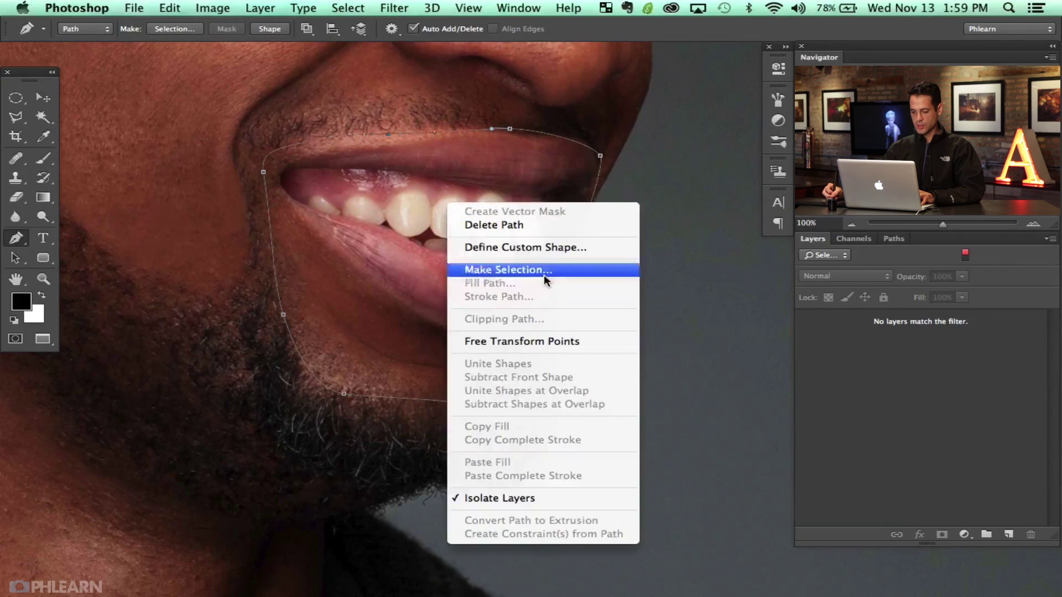
{"action": "left_click", "coordinate": [548, 275]}
{"action": "left_click", "coordinate": [619, 228]}
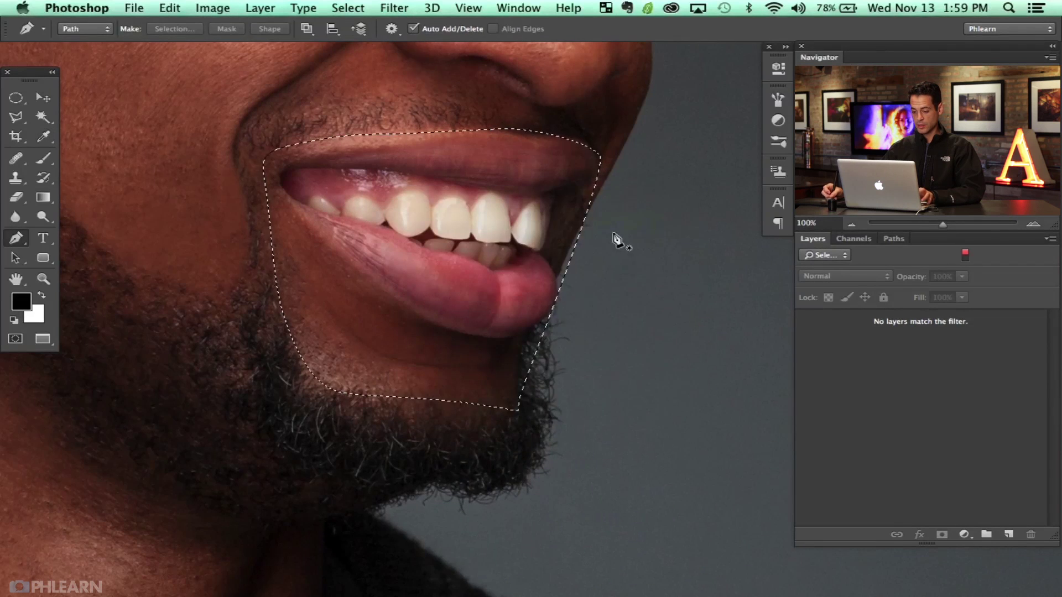
Soften the mouth and chin selection in Quick Mask with a Gaussian Blur of 3.4 pixels radius
{"action": "key", "text": "q"}
{"action": "key", "text": "super+alt+f"}
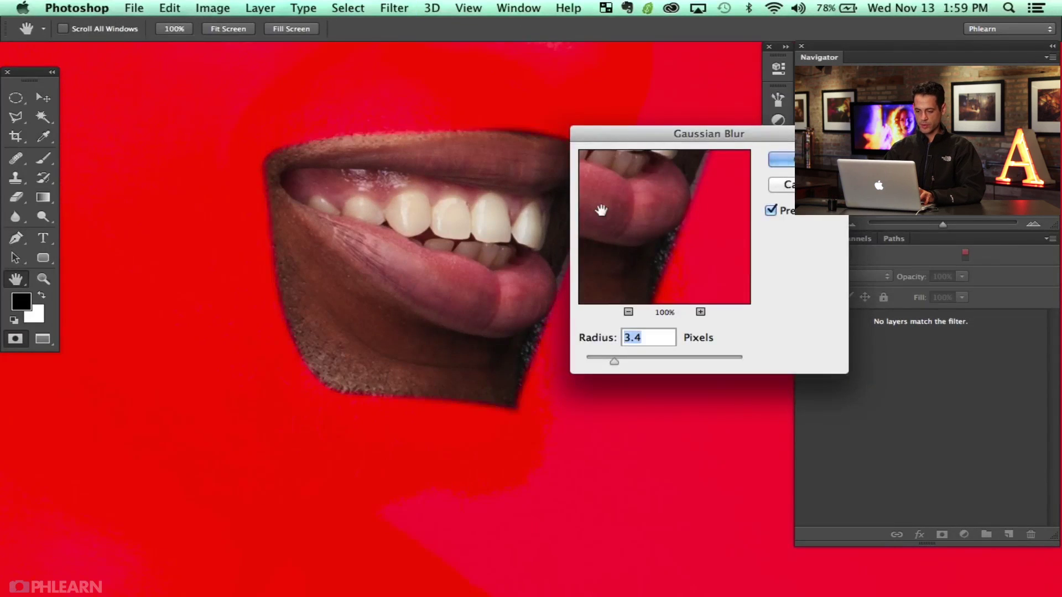
{"action": "key", "text": "Return"}
{"action": "key", "text": "q"}
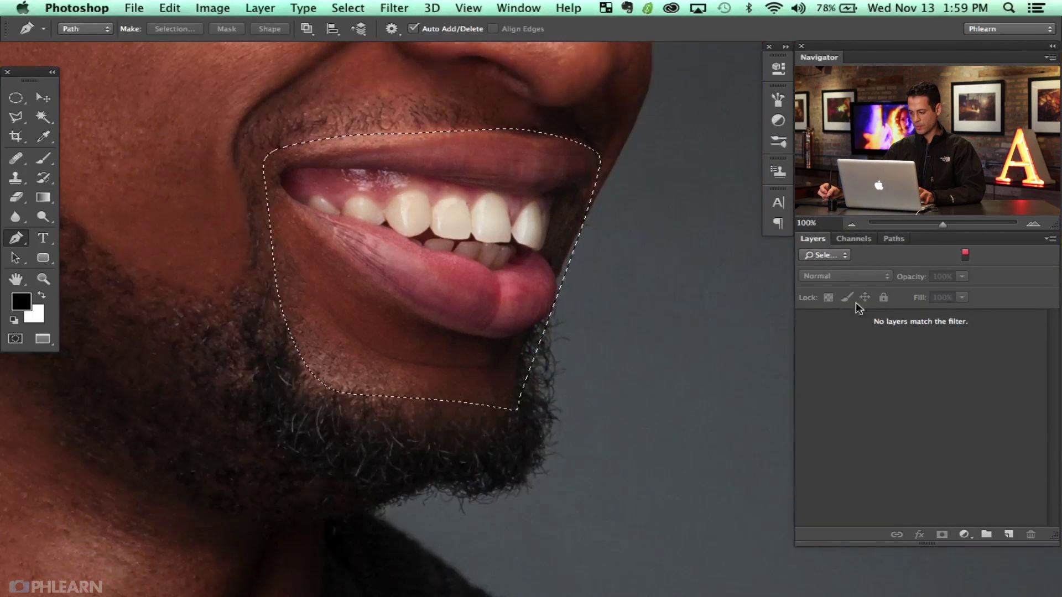
Turn off the layer filter, select Layer 7 and clone skin over the inner beard edge beside the mouth corner, with selection edges hidden
{"action": "left_click", "coordinate": [965, 256]}
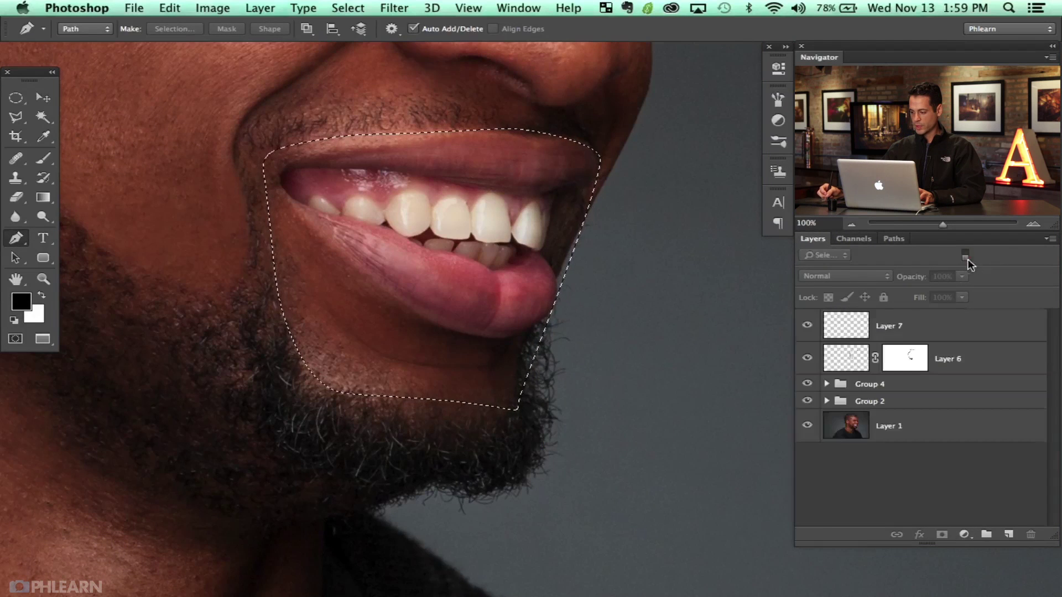
{"action": "left_click", "coordinate": [952, 329]}
{"action": "key", "text": "s"}
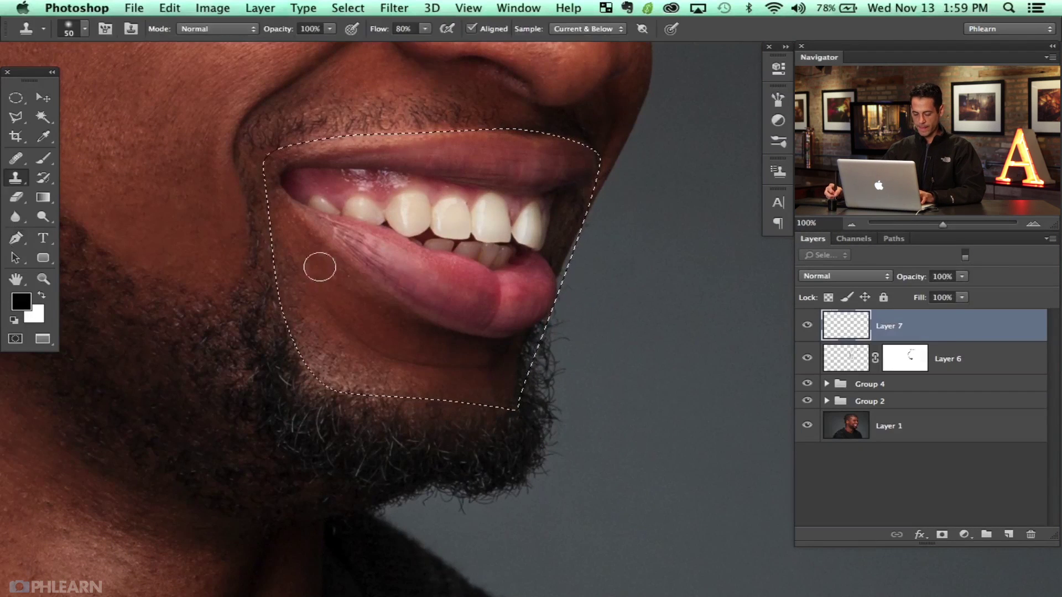
{"action": "left_click_drag", "start_coordinate": [302, 225], "coordinate": [321, 245]}
{"action": "key", "text": "super+h"}
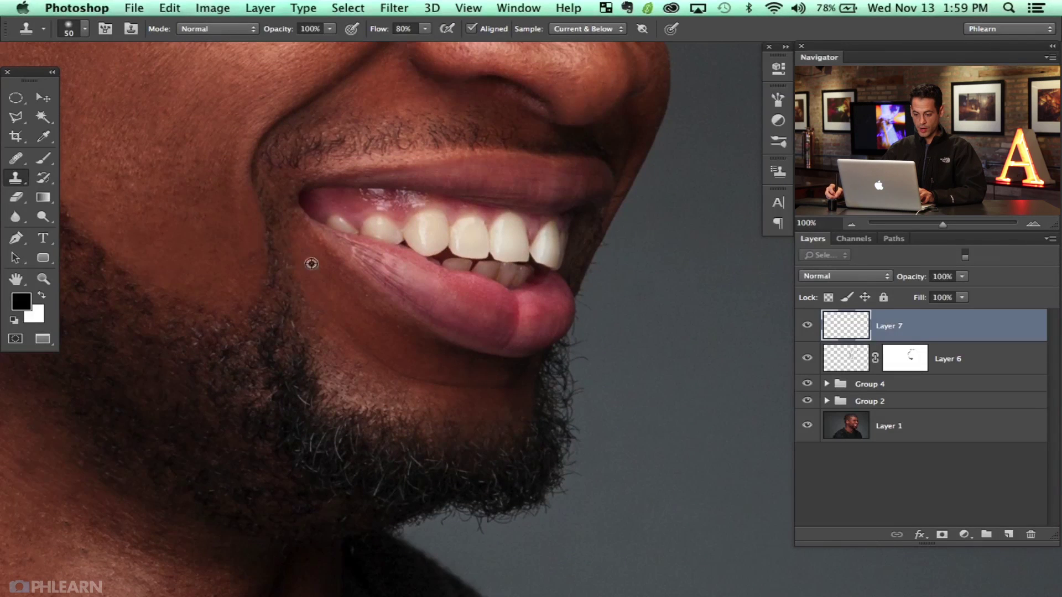
{"action": "left_click", "coordinate": [293, 168]}
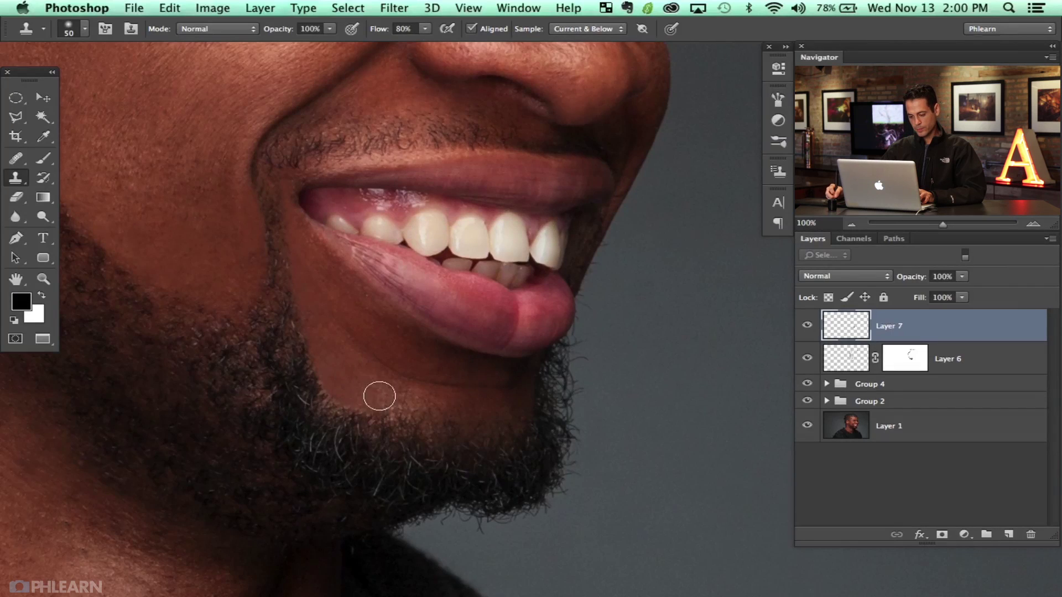
Clone nearby chin skin over the stray hairs along the chin's upper beard edge to give it a clean line
{"action": "left_click", "coordinate": [370, 388], "text": "alt"}
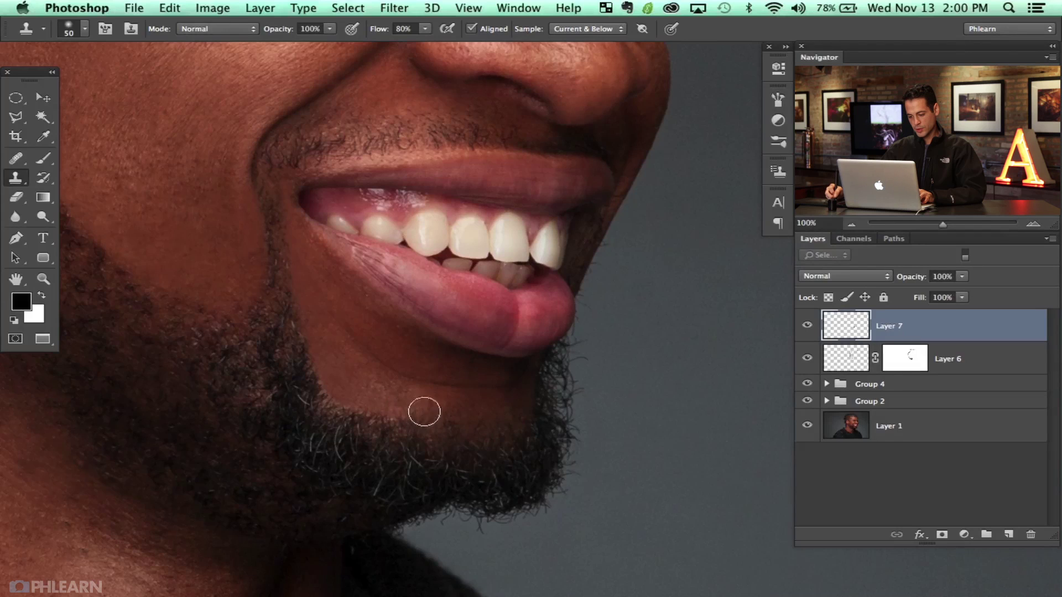
{"action": "left_click", "coordinate": [446, 410], "text": "alt"}
{"action": "left_click", "coordinate": [482, 409], "text": "alt"}
{"action": "left_click_drag", "start_coordinate": [489, 426], "coordinate": [505, 426]}
{"action": "left_click", "coordinate": [512, 410], "text": "alt"}
{"action": "left_click", "coordinate": [428, 399], "text": "alt"}
{"action": "left_click", "coordinate": [393, 398]}
{"action": "left_click", "coordinate": [372, 379], "text": "alt"}
{"action": "left_click_drag", "start_coordinate": [386, 387], "coordinate": [401, 396]}
{"action": "left_click", "coordinate": [411, 404], "text": "alt"}
{"action": "left_click", "coordinate": [396, 403]}
{"action": "left_click", "coordinate": [431, 401], "text": "alt"}
{"action": "left_click", "coordinate": [415, 409]}
{"action": "key", "text": "super+z"}
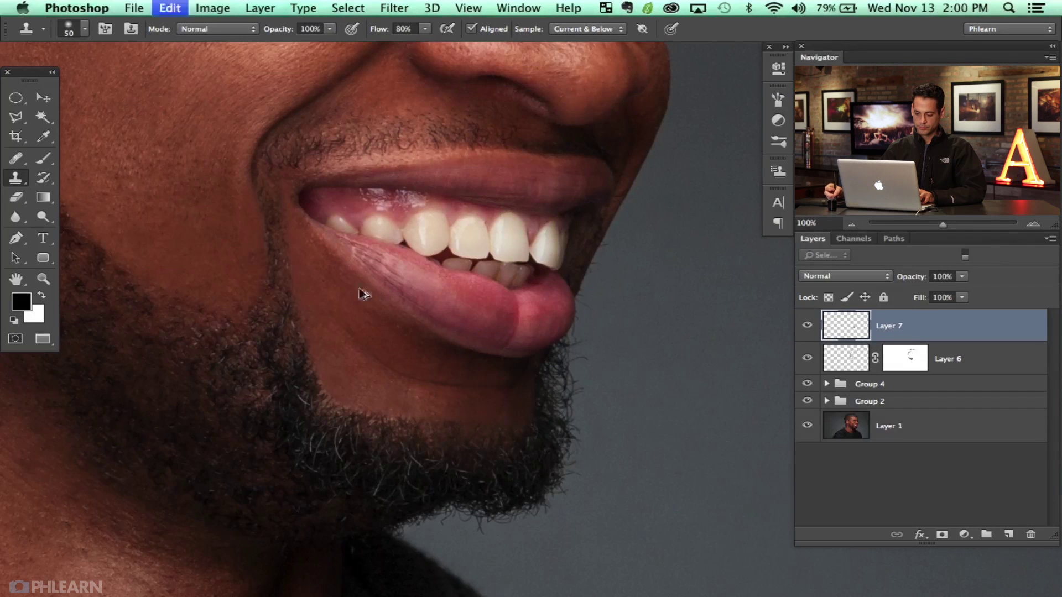
{"action": "left_click", "coordinate": [374, 397], "text": "alt"}
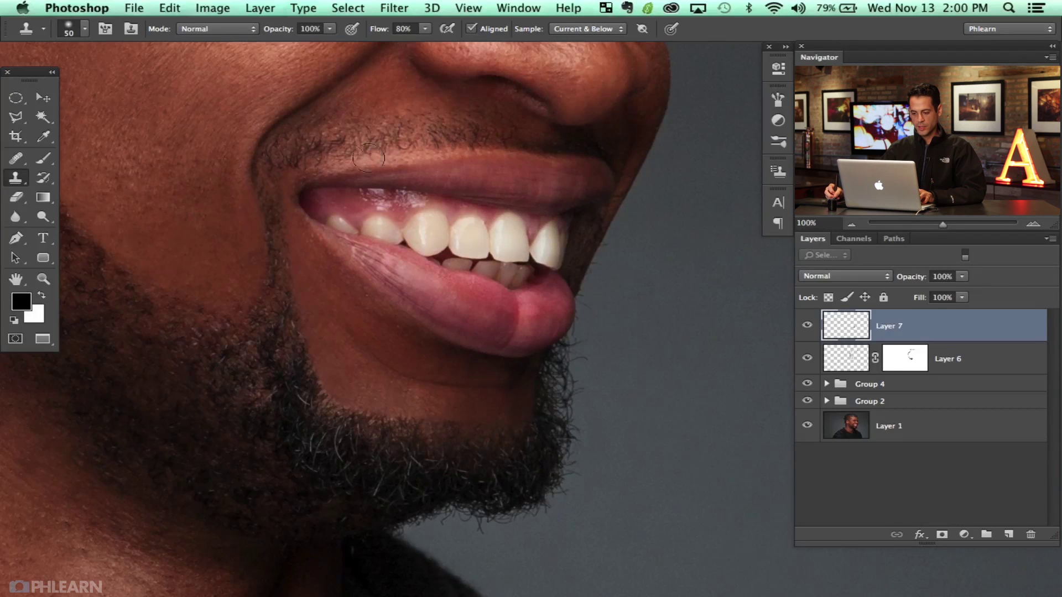
Try to clone skin from the mouth corner onto the moustache's lower edge above the upper lip
{"action": "left_click", "coordinate": [293, 177], "text": "alt"}
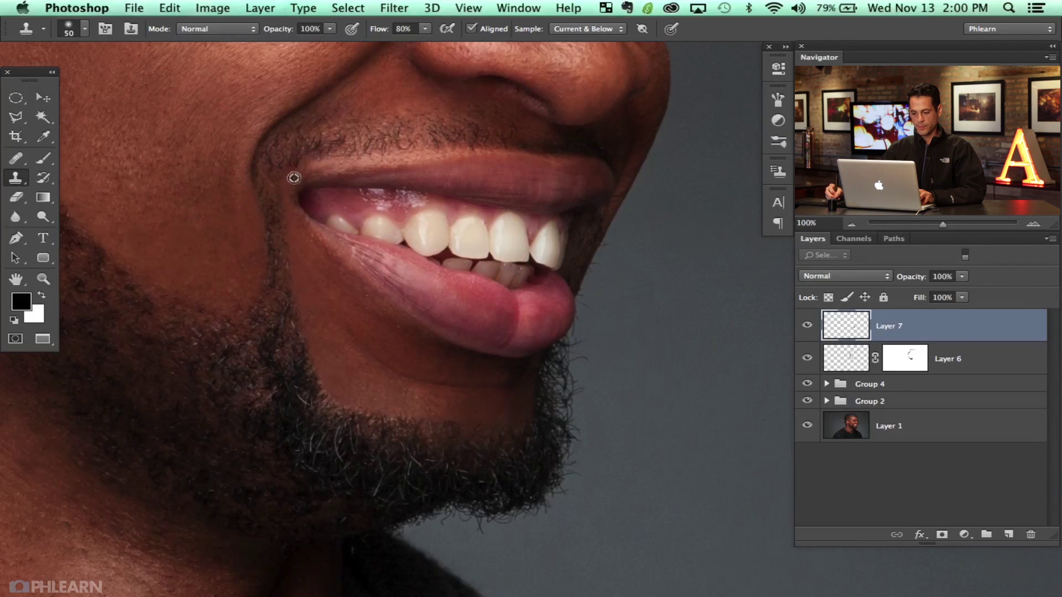
{"action": "left_click_drag", "start_coordinate": [314, 170], "coordinate": [326, 145]}
{"action": "key", "text": "super+z"}
{"action": "left_click", "coordinate": [316, 253], "text": "alt"}
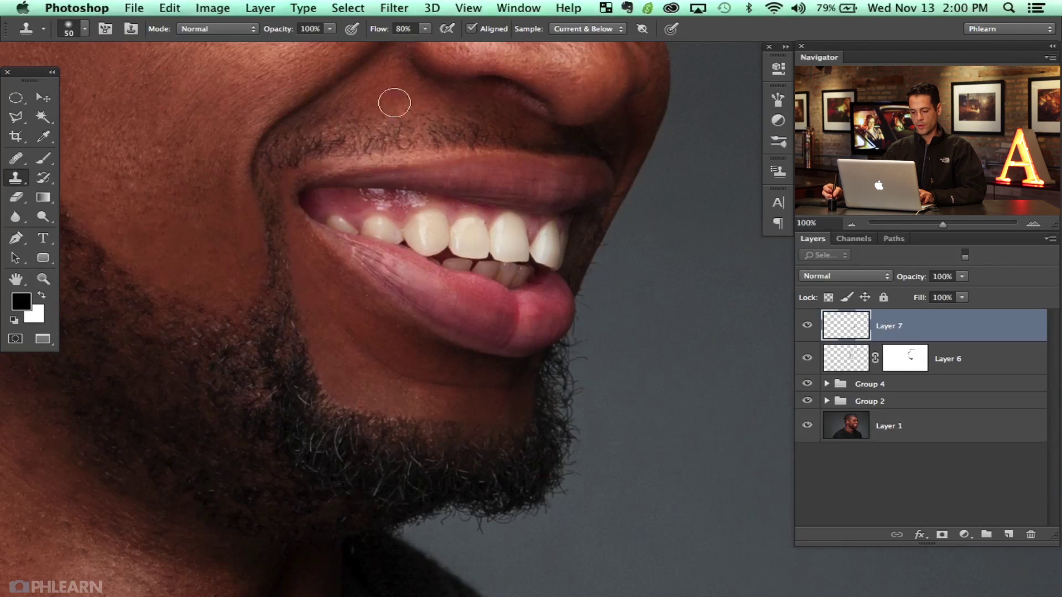
Clear the selection, add a mask to Layer 7 and paint black on it down the beard line beside the mouth
{"action": "left_click", "coordinate": [806, 325]}
{"action": "left_click", "coordinate": [807, 325]}
{"action": "left_click", "coordinate": [807, 325]}
{"action": "left_click", "coordinate": [807, 325]}
{"action": "left_click_drag", "start_coordinate": [433, 408], "coordinate": [457, 415]}
{"action": "key", "text": "super+d"}
{"action": "left_click", "coordinate": [943, 534]}
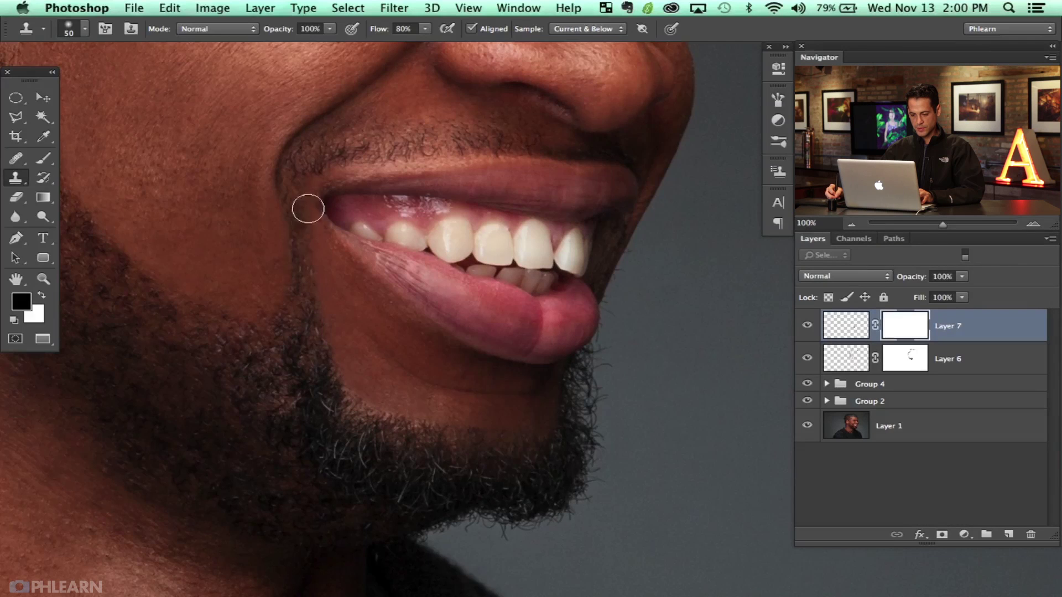
{"action": "left_click_drag", "start_coordinate": [320, 272], "coordinate": [339, 391]}
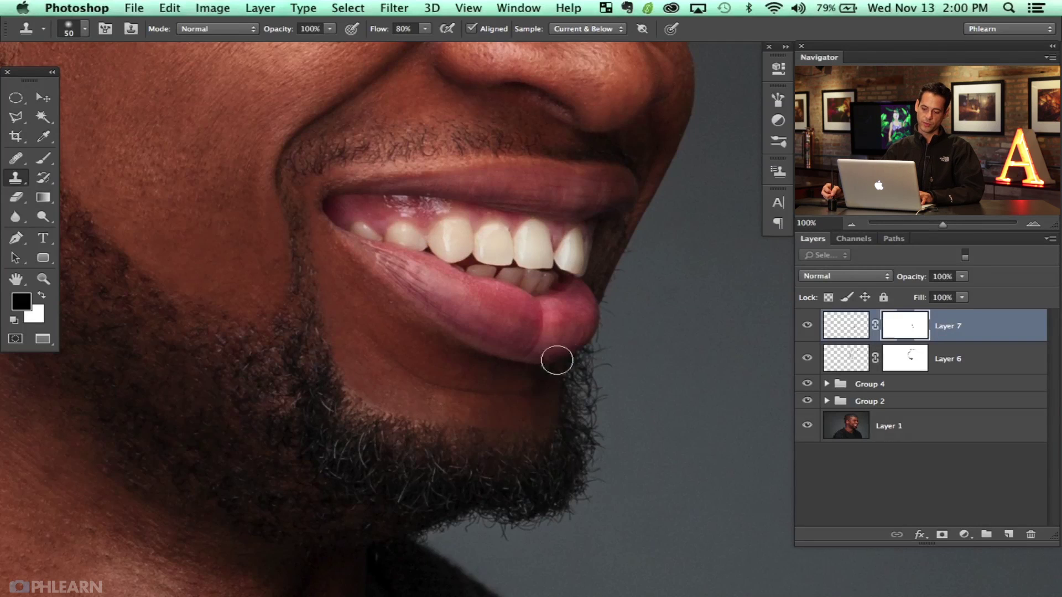
Compare the beard edge with and without the cloned skin on Layer 7
{"action": "left_click", "coordinate": [807, 327]}
{"action": "left_click", "coordinate": [807, 326]}
{"action": "left_click", "coordinate": [807, 326]}
{"action": "left_click", "coordinate": [807, 326]}
{"action": "left_click", "coordinate": [806, 326]}
{"action": "left_click", "coordinate": [807, 326]}
{"action": "left_click", "coordinate": [807, 327]}
{"action": "left_click", "coordinate": [807, 327]}
{"action": "scroll", "coordinate": [595, 429], "scroll_direction": "left", "scroll_amount": 2}
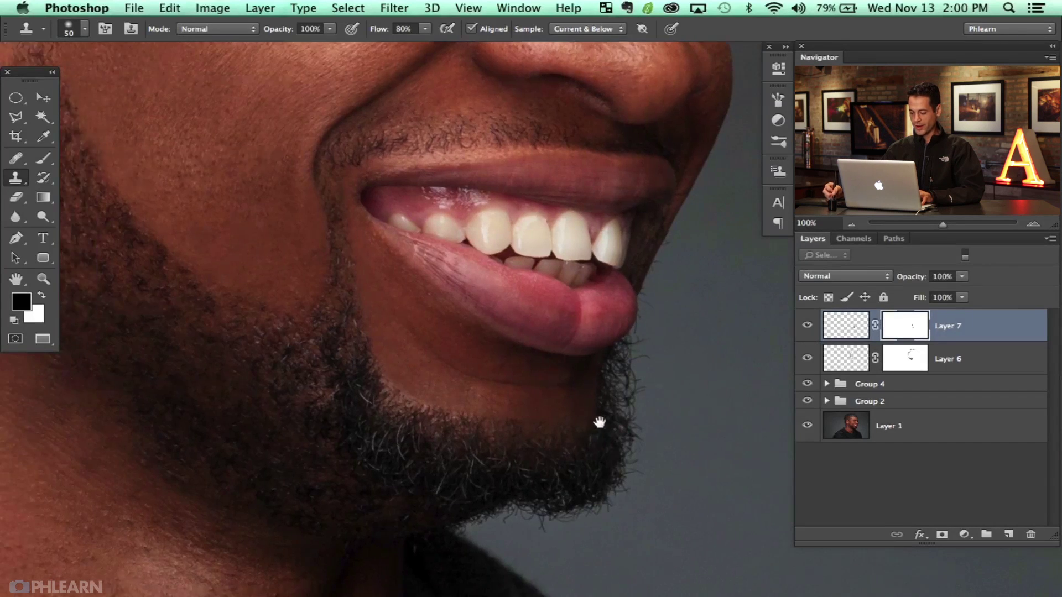
Add a new layer for patching the beard at the chin, set it to Darken, and nudge its content slightly down
{"action": "key", "text": "super+alt+shift+n"}
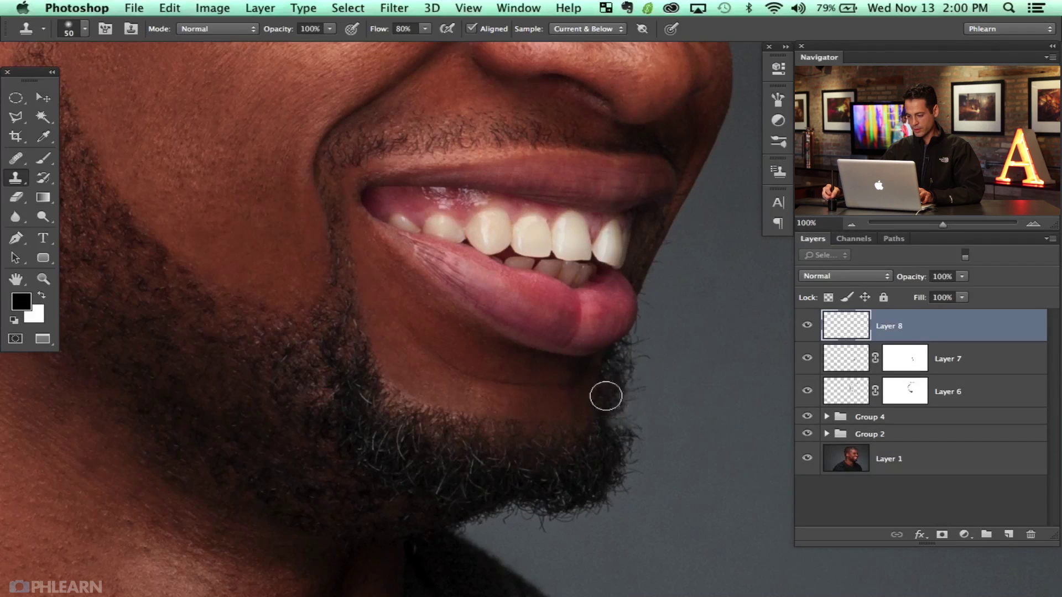
{"action": "left_click", "coordinate": [849, 277]}
{"action": "left_click", "coordinate": [847, 304]}
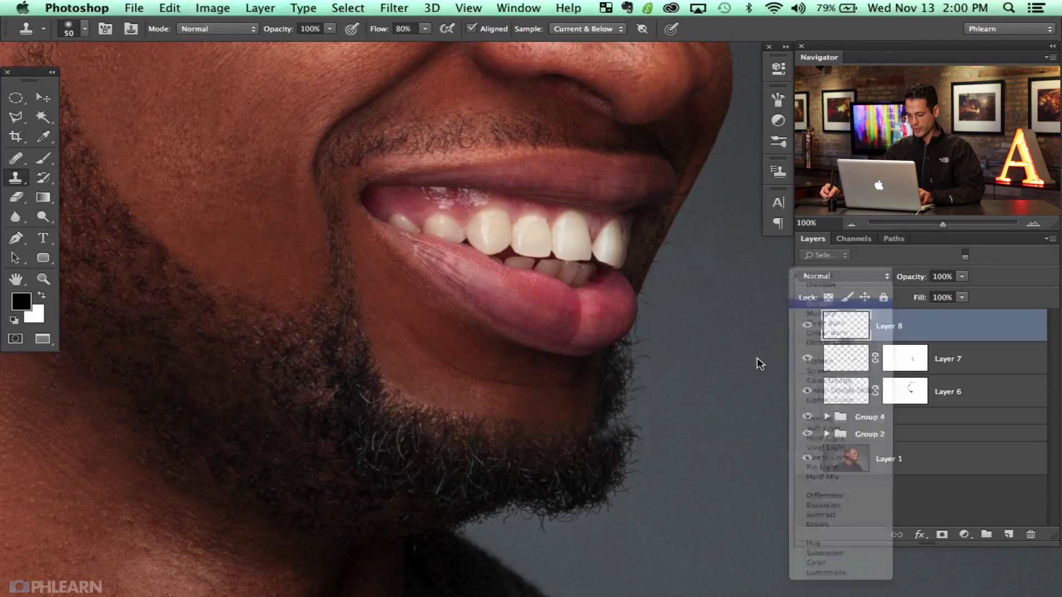
{"action": "key", "text": "v"}
{"action": "left_click_drag", "start_coordinate": [707, 444], "coordinate": [708, 450]}
{"action": "left_click", "coordinate": [807, 327]}
{"action": "left_click", "coordinate": [807, 327]}
{"action": "left_click", "coordinate": [806, 327]}
{"action": "left_click", "coordinate": [807, 327]}
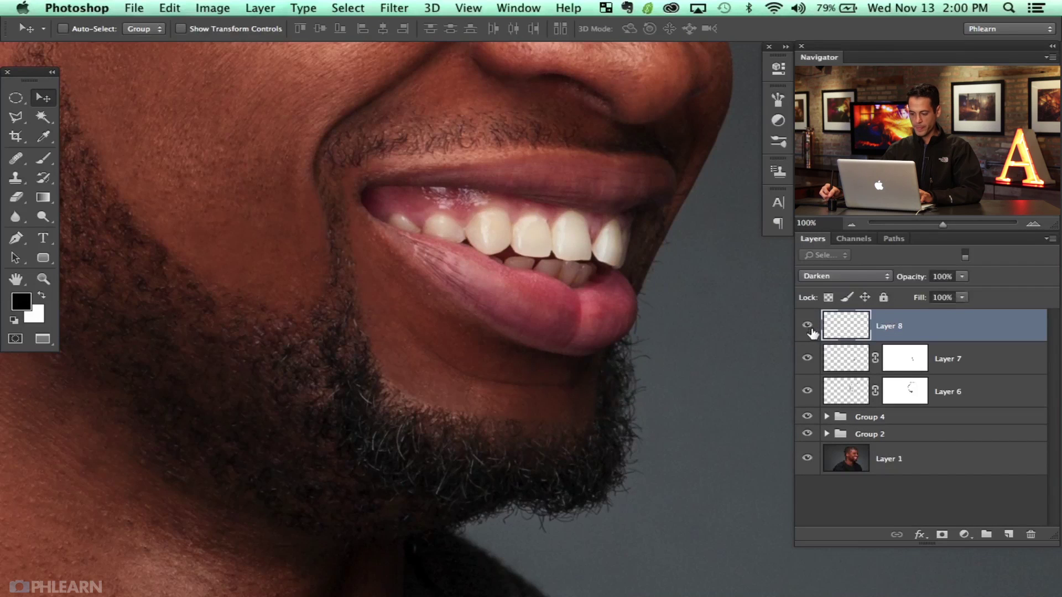
Add a new layer and scribble thin black test strokes across the chin with a 4 px brush
{"action": "scroll", "coordinate": [437, 437], "scroll_direction": "left", "scroll_amount": 2}
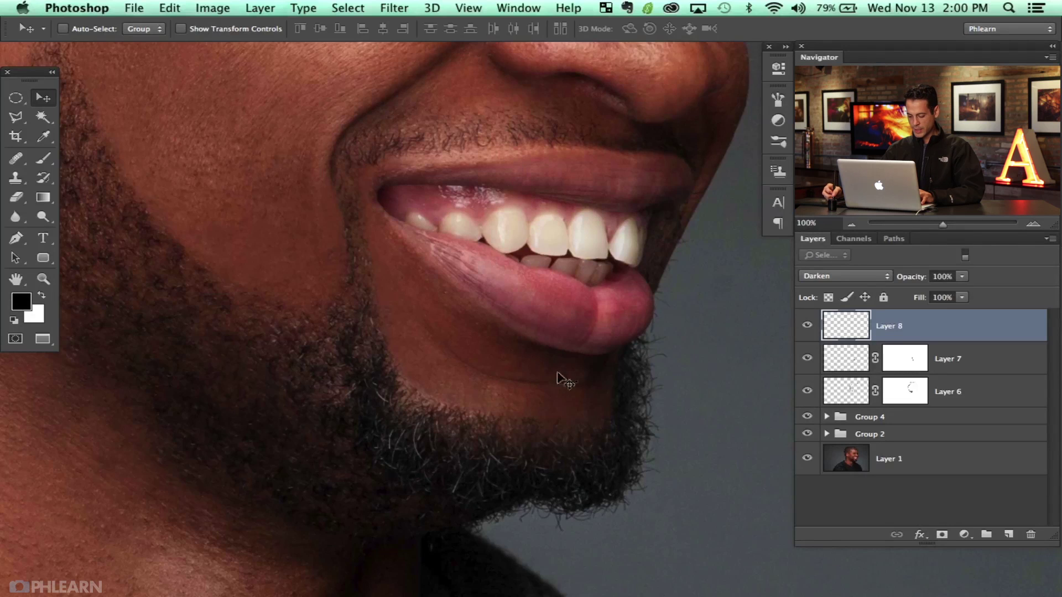
{"action": "key", "text": "super+shift+alt+n"}
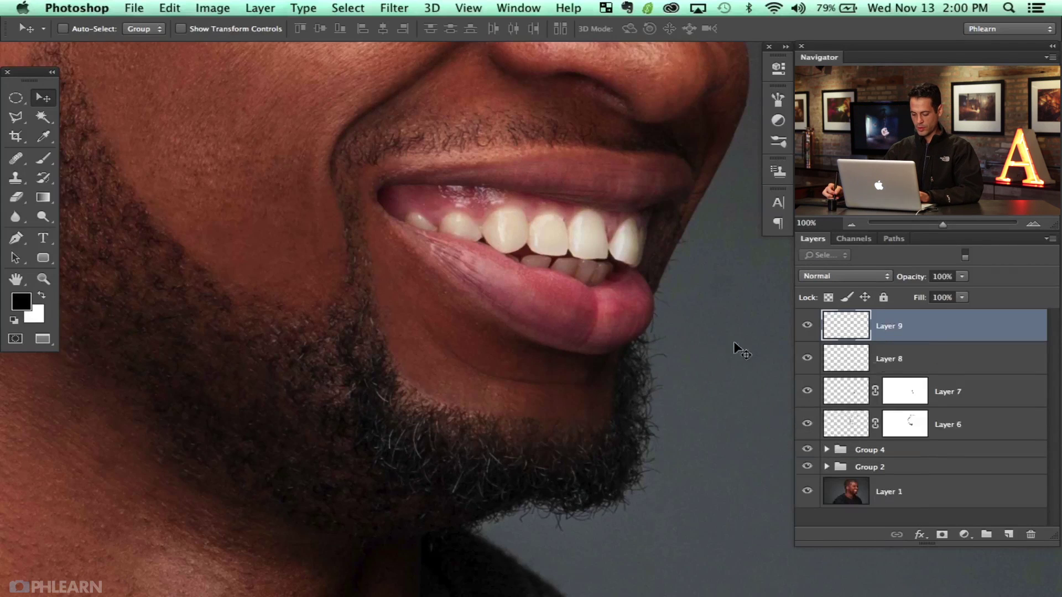
{"action": "key", "text": "b"}
{"action": "left_click_drag", "start_coordinate": [479, 332], "coordinate": [458, 330]}
{"action": "mouse_move", "coordinate": [486, 365]}
{"action": "left_mouse_down"}
{"action": "mouse_move", "coordinate": [491, 424]}
{"action": "mouse_move", "coordinate": [483, 390]}
{"action": "mouse_move", "coordinate": [470, 388]}
{"action": "mouse_move", "coordinate": [476, 399]}
{"action": "left_mouse_up"}
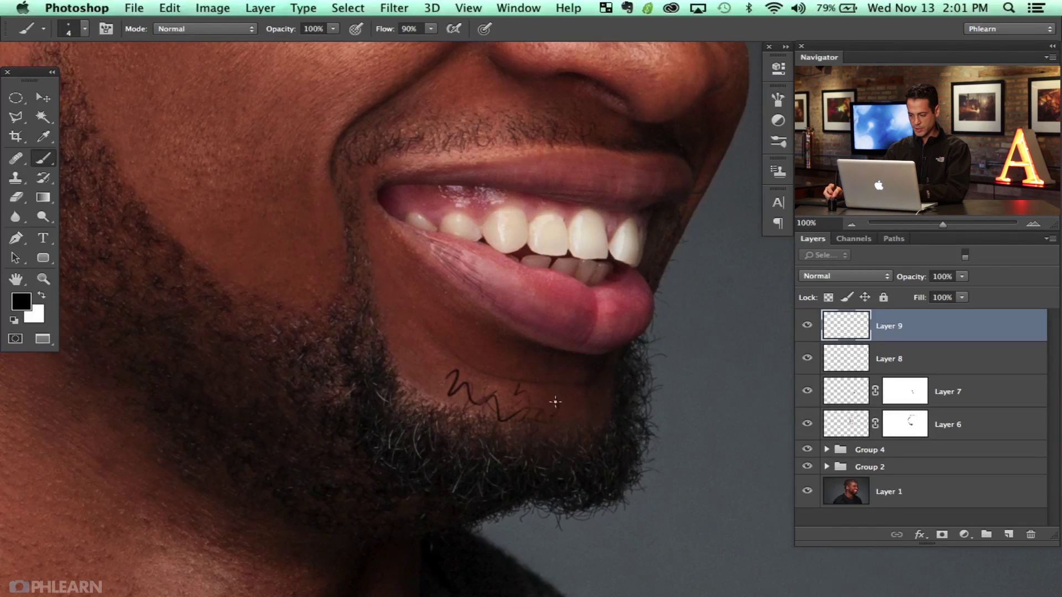
{"action": "left_click_drag", "start_coordinate": [558, 404], "coordinate": [557, 421]}
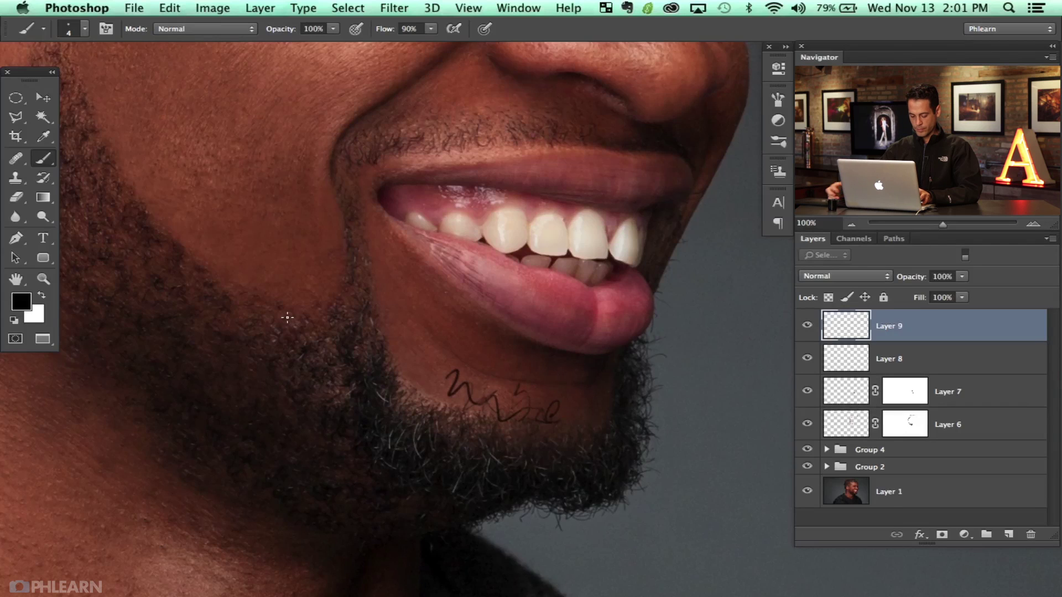
Compare the chin with and without the test scribbles, and delete their layer
{"action": "left_click", "coordinate": [807, 325]}
{"action": "left_click", "coordinate": [807, 324]}
{"action": "left_click", "coordinate": [807, 325]}
{"action": "left_click", "coordinate": [808, 324]}
{"action": "left_click_drag", "start_coordinate": [990, 450], "coordinate": [1030, 534]}
Add a new layer and draw thin black hairs along the moustache and beard edges with a 4 px brush
{"action": "key", "text": "alt+shift+super+n"}
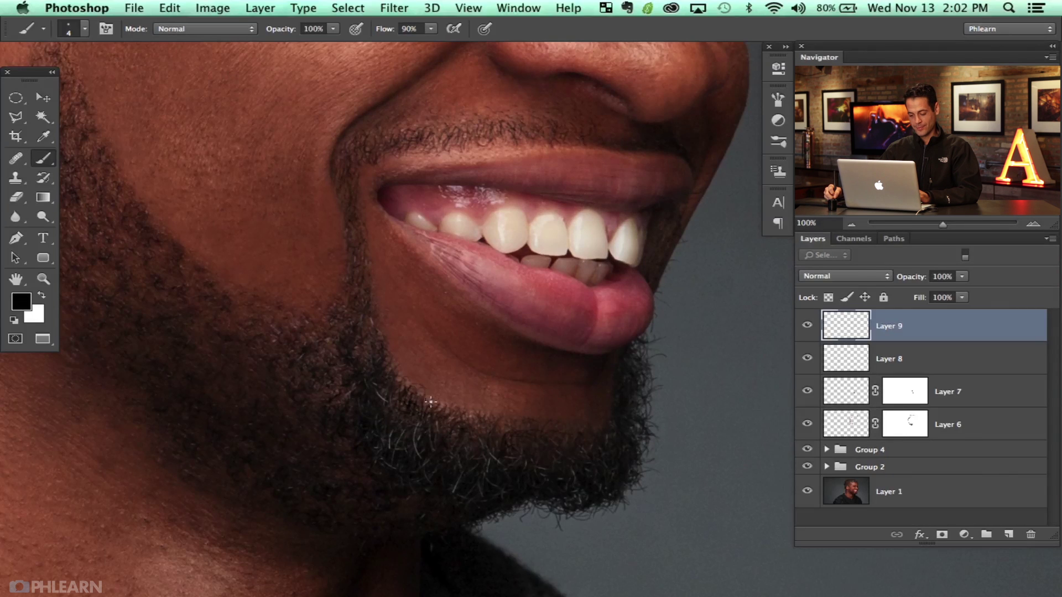
{"action": "left_click", "coordinate": [805, 327]}
{"action": "left_click", "coordinate": [806, 327]}
{"action": "left_click", "coordinate": [805, 327]}
{"action": "left_click", "coordinate": [805, 327]}
{"action": "left_click", "coordinate": [806, 327]}
{"action": "left_click", "coordinate": [806, 327]}
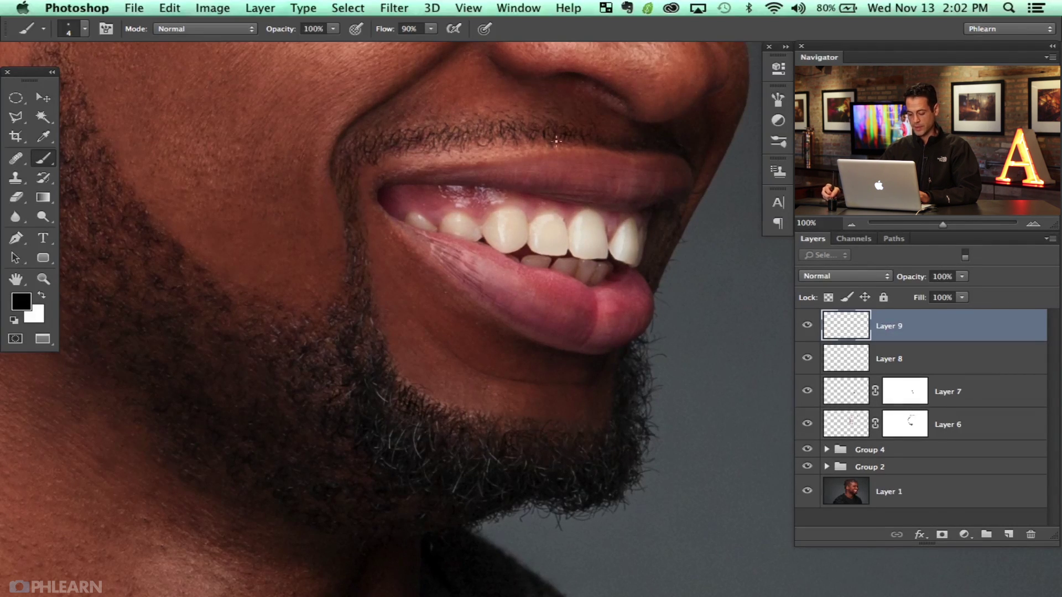
{"action": "left_click_drag", "start_coordinate": [556, 141], "coordinate": [422, 148]}
Move the drawn hairs off the face onto the grey background to inspect them, and undo the moves
{"action": "key", "text": "v"}
{"action": "mouse_move", "coordinate": [387, 331]}
{"action": "left_mouse_down"}
{"action": "mouse_move", "coordinate": [657, 334]}
{"action": "mouse_move", "coordinate": [719, 354]}
{"action": "mouse_move", "coordinate": [503, 343]}
{"action": "left_mouse_up"}
{"action": "left_click_drag", "start_coordinate": [576, 339], "coordinate": [685, 340]}
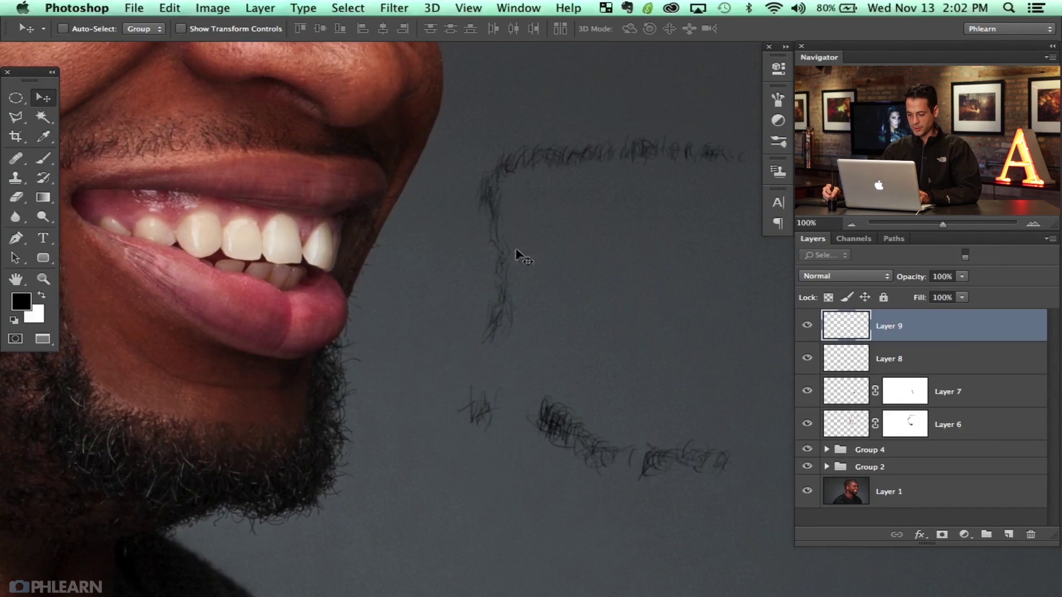
{"action": "left_click_drag", "start_coordinate": [389, 365], "coordinate": [552, 337]}
{"action": "key", "text": "super+alt+z"}
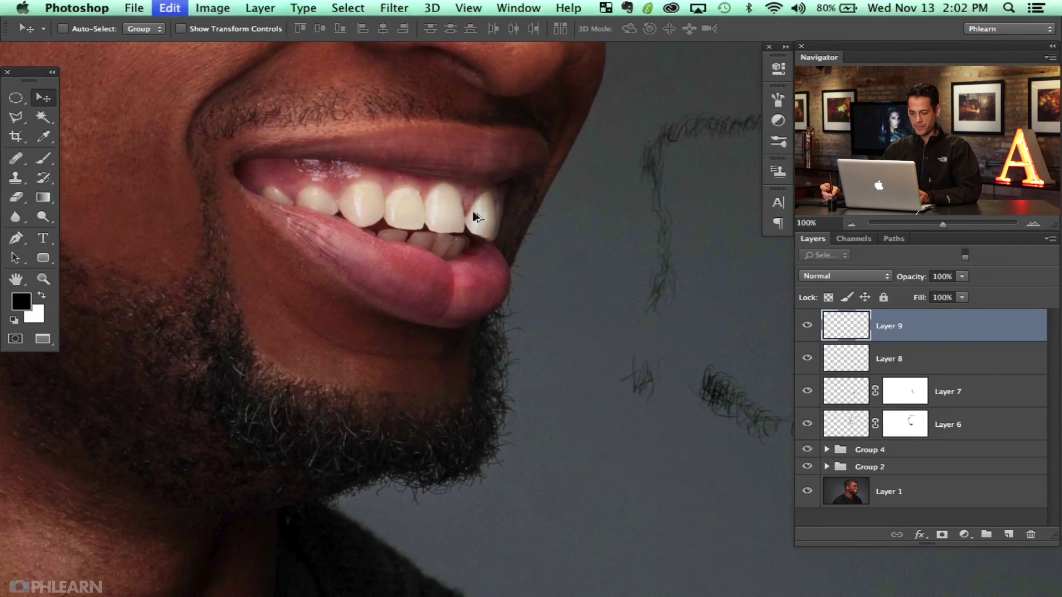
{"action": "key", "text": "super+alt+z"}
{"action": "key", "text": "super+shift+z"}
{"action": "key", "text": "super+alt+z"}
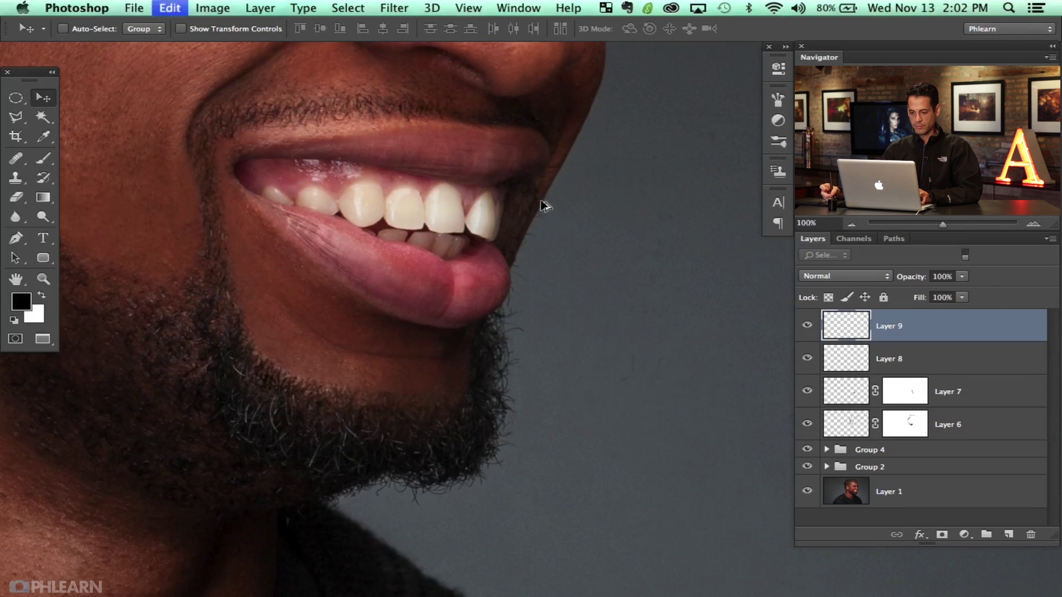
Compare the face with and without the drawn hairs on Layer 9
{"action": "key", "text": "super+minus"}
{"action": "key", "text": "super+minus"}
{"action": "left_click", "coordinate": [807, 326]}
{"action": "left_click", "coordinate": [807, 326]}
{"action": "left_click", "coordinate": [808, 326]}
{"action": "left_click", "coordinate": [807, 325]}
{"action": "left_click", "coordinate": [807, 325]}
{"action": "left_click", "coordinate": [807, 326]}
{"action": "left_click_drag", "start_coordinate": [641, 316], "coordinate": [647, 330]}
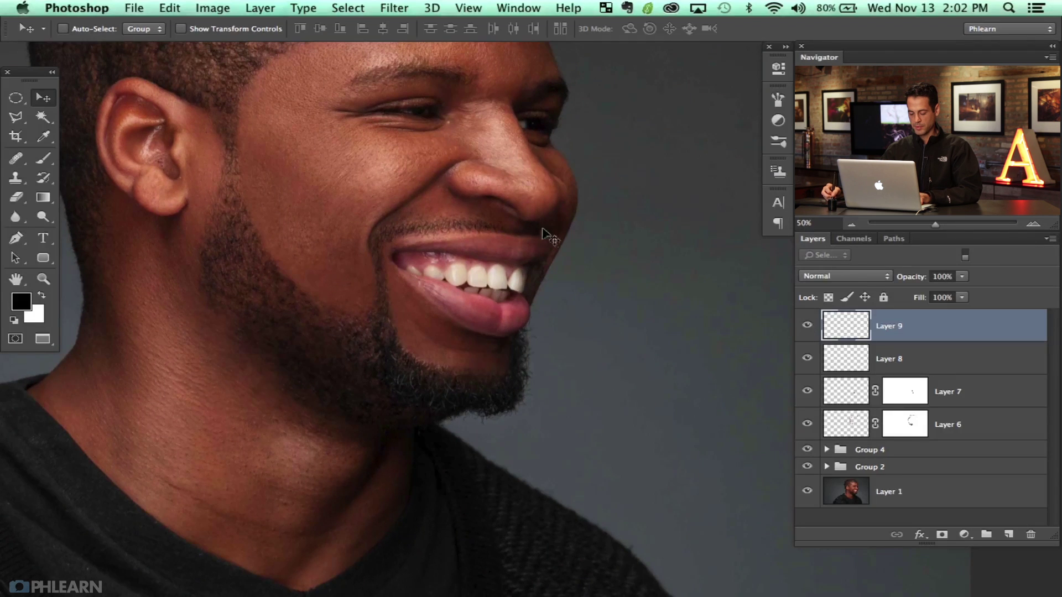
Add a mask to Layer 9 and paint black on it with a large soft brush to fade the drawn hairs around the mouth
{"action": "left_click", "coordinate": [941, 534]}
{"action": "key", "text": "b"}
{"action": "right_click", "coordinate": [524, 241]}
{"action": "left_click", "coordinate": [555, 319]}
{"action": "key", "text": "Return"}
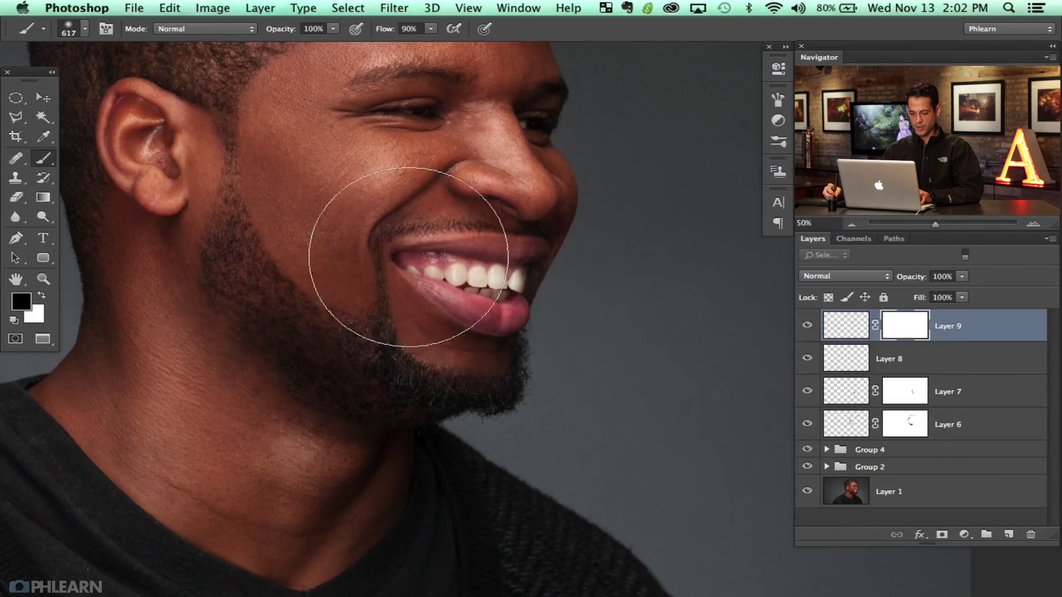
{"action": "left_click", "coordinate": [807, 326]}
{"action": "left_click", "coordinate": [806, 327]}
{"action": "left_click", "coordinate": [805, 327]}
{"action": "left_click", "coordinate": [805, 328]}
{"action": "left_click_drag", "start_coordinate": [411, 447], "coordinate": [444, 525]}
{"action": "key", "text": "super+minus"}
{"action": "left_click_drag", "start_coordinate": [535, 318], "coordinate": [521, 315]}
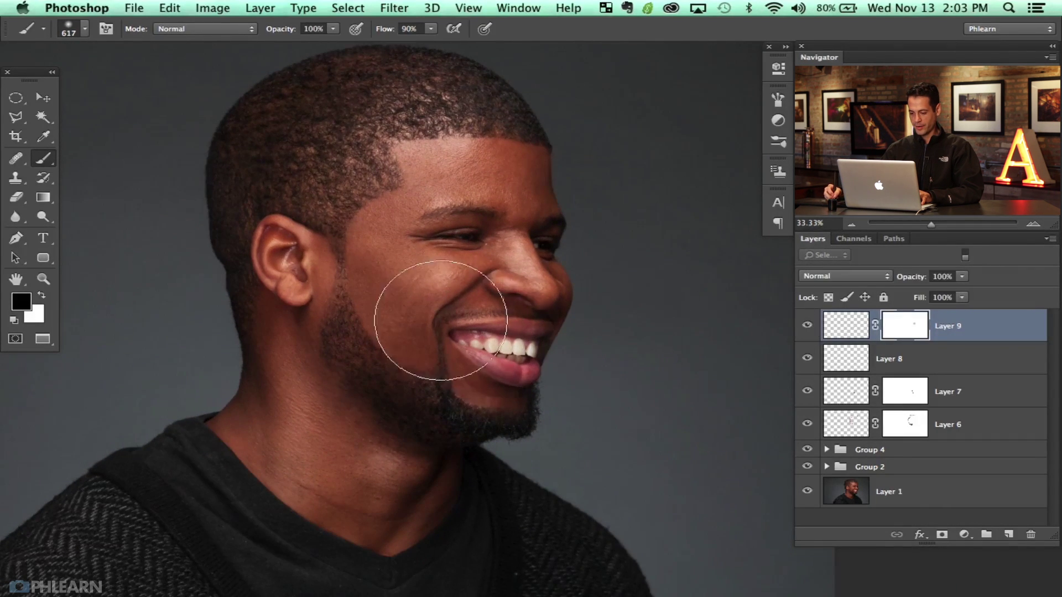
Group Layers 6 through 9 and check the group's effect on the whole portrait
{"action": "left_click", "coordinate": [965, 423], "text": "shift"}
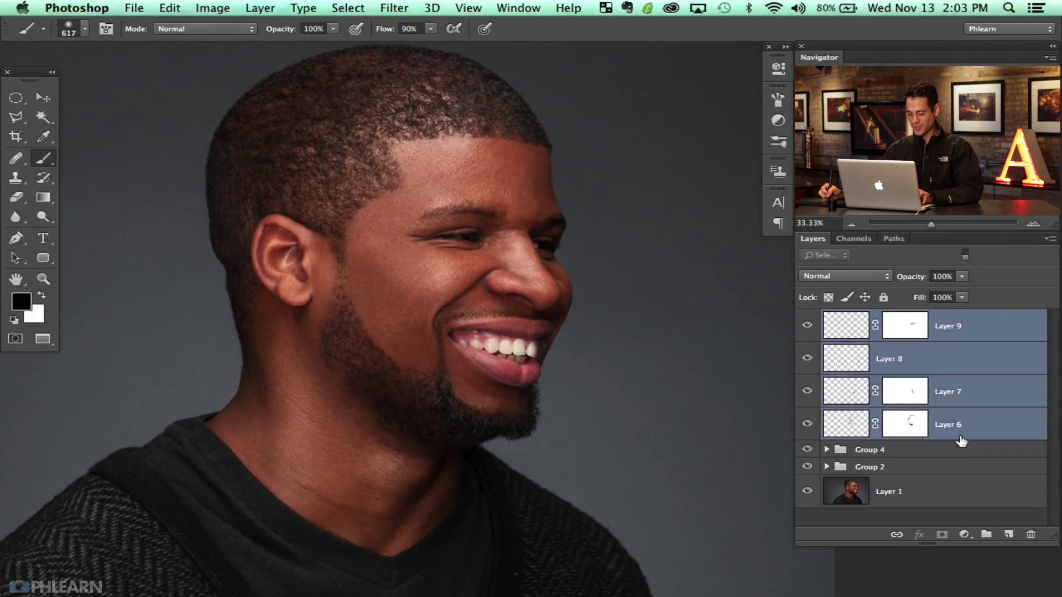
{"action": "key", "text": "super+g"}
{"action": "left_click", "coordinate": [807, 319]}
{"action": "left_click", "coordinate": [808, 321]}
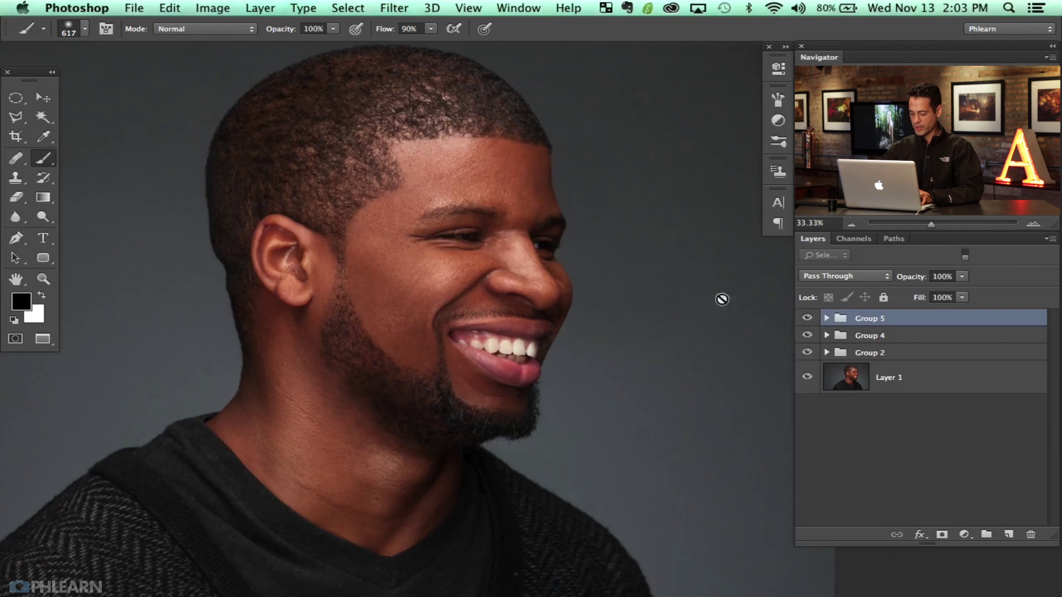
Compare the hairline and beard up close with and without Group 5
{"action": "key", "text": "super+plus"}
{"action": "left_click_drag", "start_coordinate": [559, 334], "coordinate": [570, 396]}
{"action": "left_click", "coordinate": [806, 320]}
{"action": "left_click", "coordinate": [806, 319]}
{"action": "left_click", "coordinate": [806, 319]}
{"action": "left_click", "coordinate": [806, 320]}
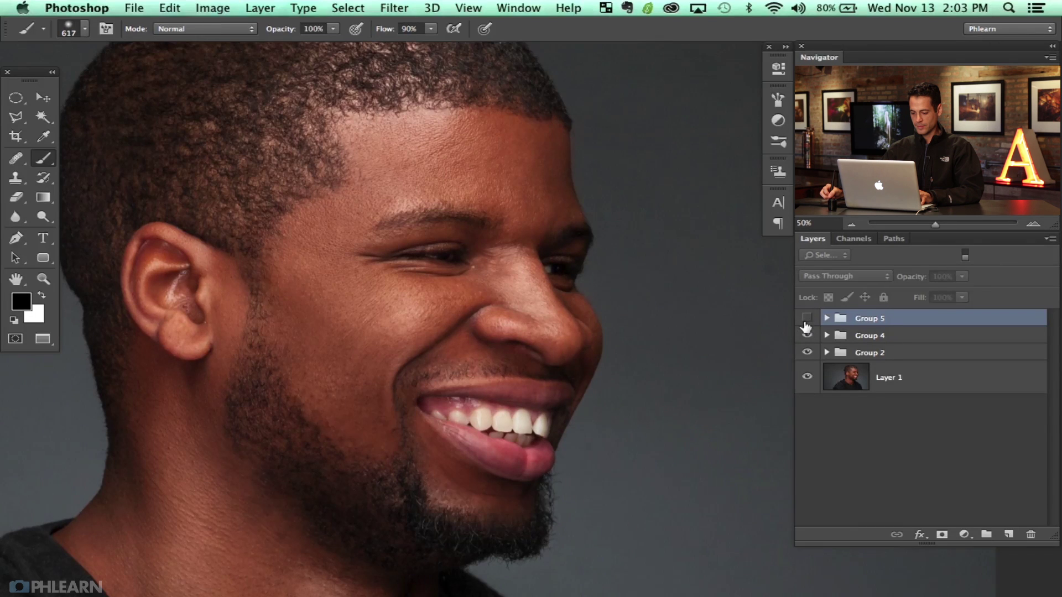
{"action": "left_click", "coordinate": [806, 320]}
Add a mask to Group 5 and paint on it around the mouth and cheek to adjust where the retouching shows
{"action": "left_click", "coordinate": [942, 534]}
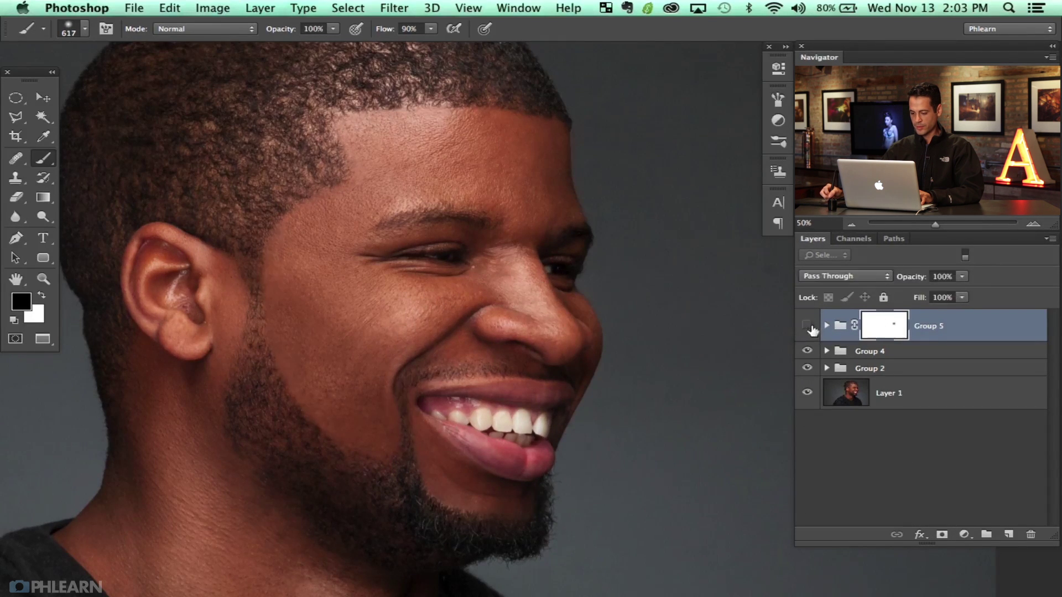
{"action": "mouse_move", "coordinate": [424, 392]}
{"action": "left_mouse_down"}
{"action": "mouse_move", "coordinate": [415, 440]}
{"action": "mouse_move", "coordinate": [436, 423]}
{"action": "mouse_move", "coordinate": [391, 459]}
{"action": "mouse_move", "coordinate": [353, 460]}
{"action": "left_mouse_up"}
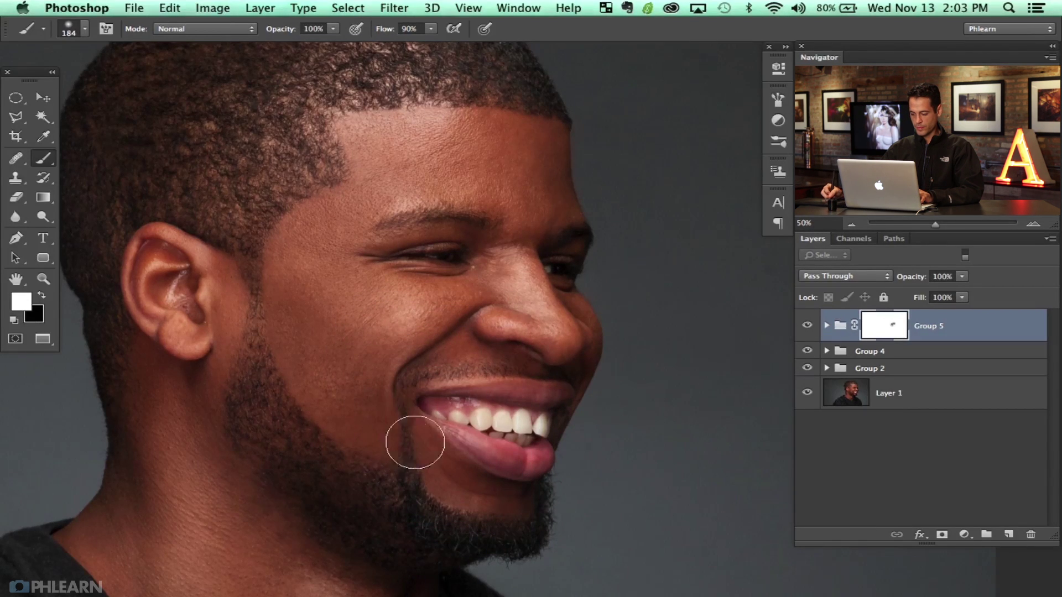
{"action": "left_click", "coordinate": [803, 330]}
{"action": "left_click", "coordinate": [805, 328]}
{"action": "left_click", "coordinate": [804, 329]}
{"action": "left_click", "coordinate": [804, 329]}
Check the effect of Group 4, and combine Group 5 and Group 4 into one group
{"action": "left_click", "coordinate": [807, 351]}
{"action": "left_click", "coordinate": [808, 351]}
{"action": "left_click", "coordinate": [807, 352]}
{"action": "left_click", "coordinate": [807, 351]}
{"action": "left_click", "coordinate": [807, 351]}
{"action": "left_click", "coordinate": [808, 352]}
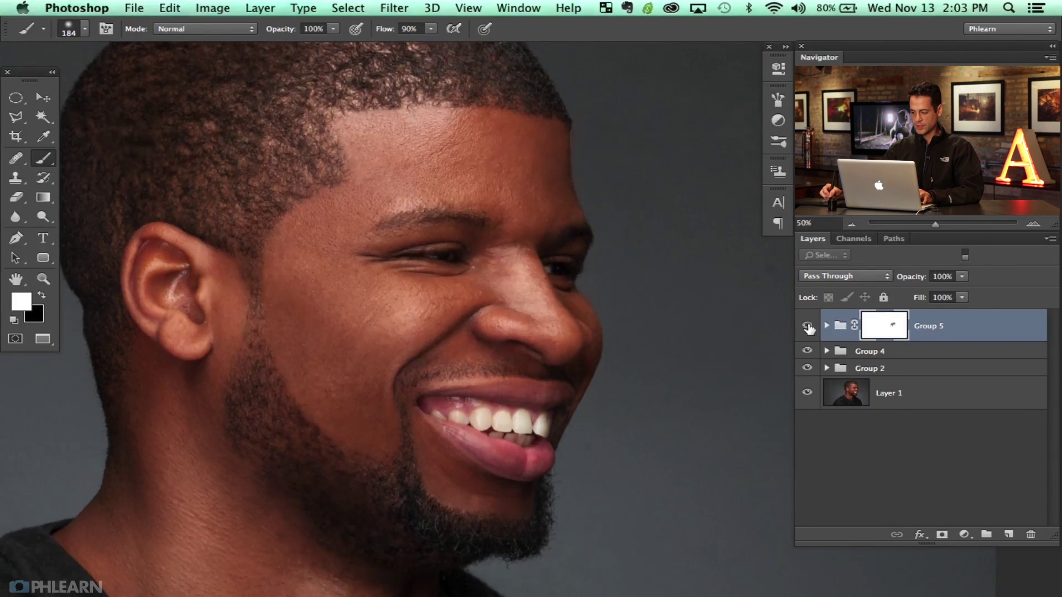
{"action": "key", "text": "x"}
{"action": "left_click", "coordinate": [885, 351], "text": "shift"}
{"action": "key", "text": "super+g"}
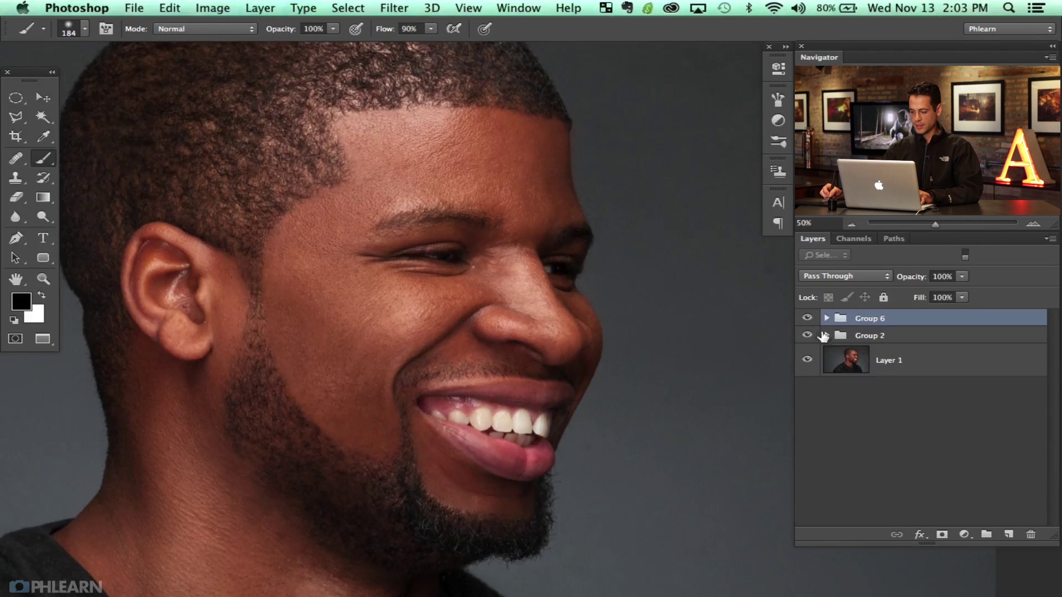
Compare the portrait before and after all the retouching in Group 6
{"action": "left_click", "coordinate": [806, 319]}
{"action": "left_click", "coordinate": [806, 319]}
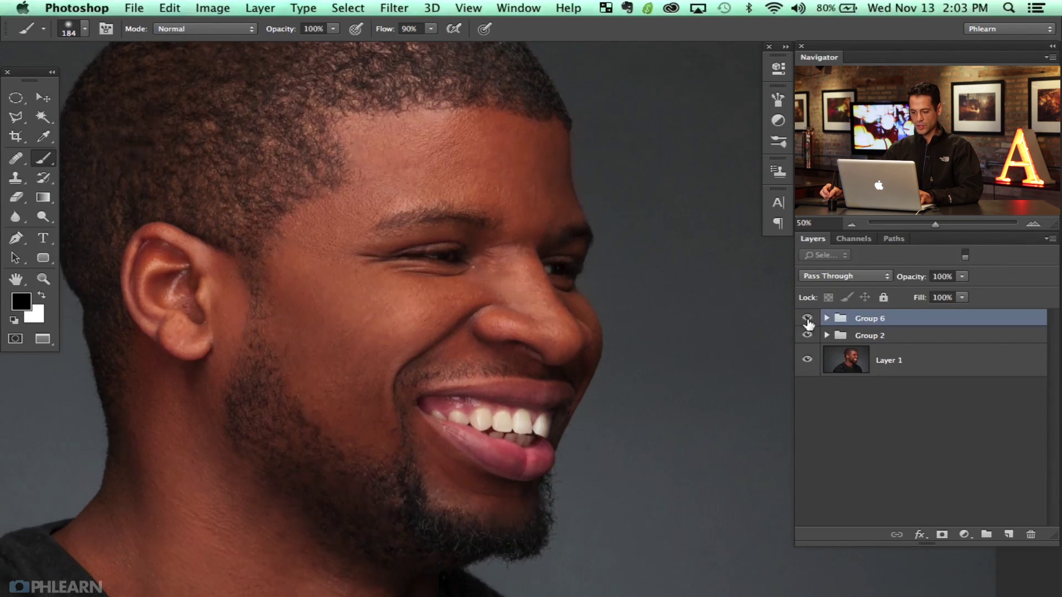
{"action": "left_click", "coordinate": [806, 319]}
{"action": "left_click", "coordinate": [806, 319]}
{"action": "left_click", "coordinate": [807, 320]}
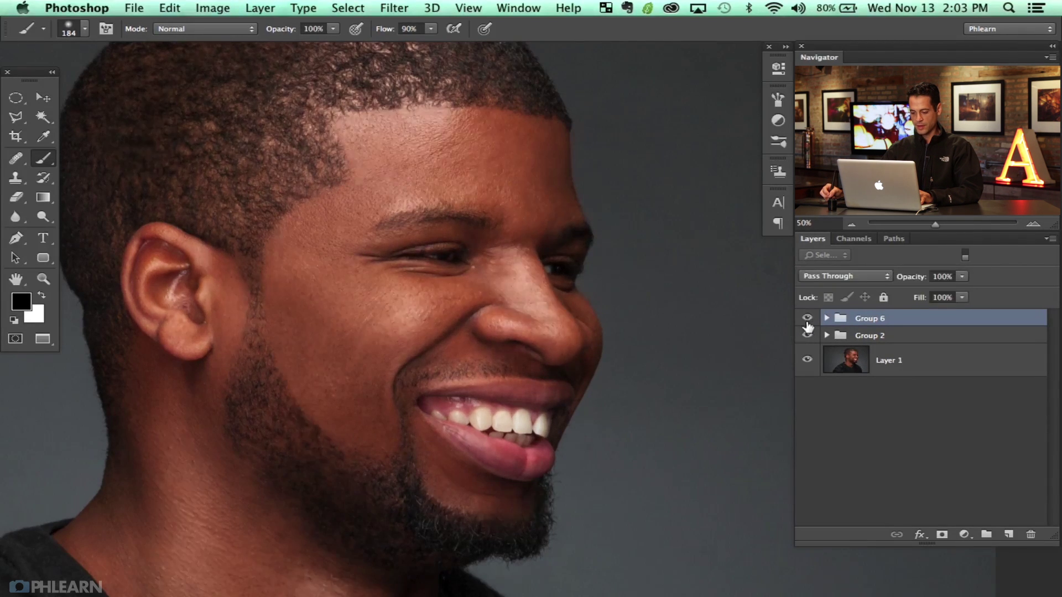
{"action": "left_click", "coordinate": [807, 319]}
{"action": "left_click", "coordinate": [807, 320]}
{"action": "left_click", "coordinate": [807, 319]}
{"action": "left_click", "coordinate": [807, 319]}
{"action": "left_click", "coordinate": [807, 319]}
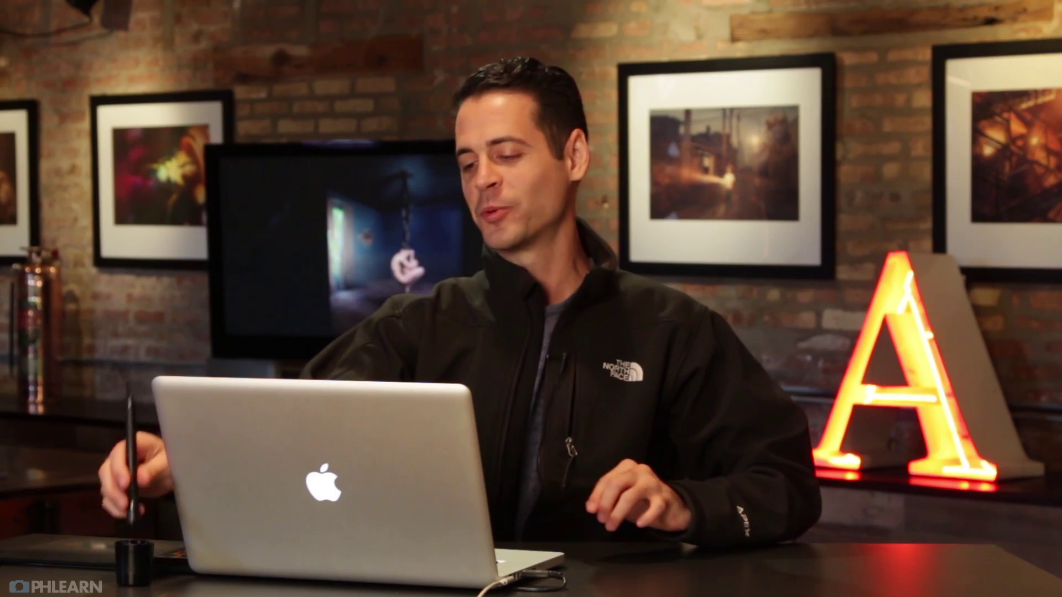